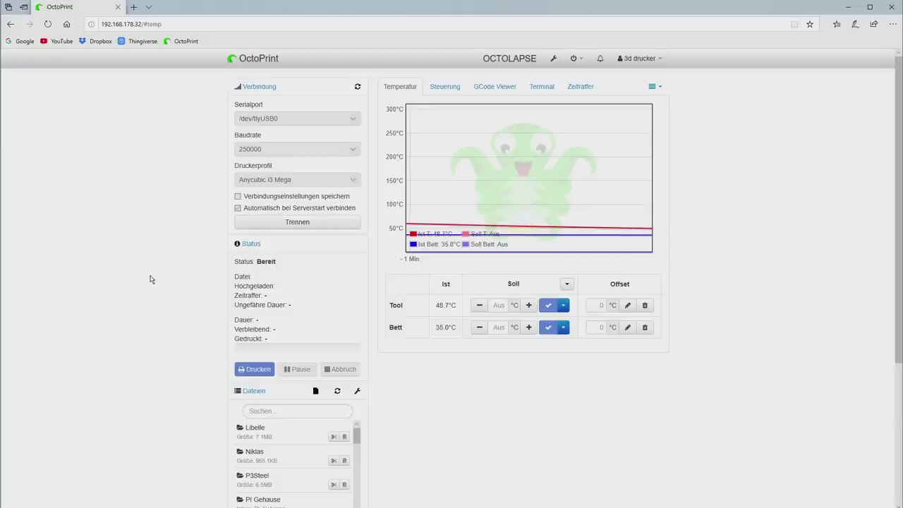
# - Collapse the connection section and sort the file list by upload date, descending
pyautogui.click(264, 87)
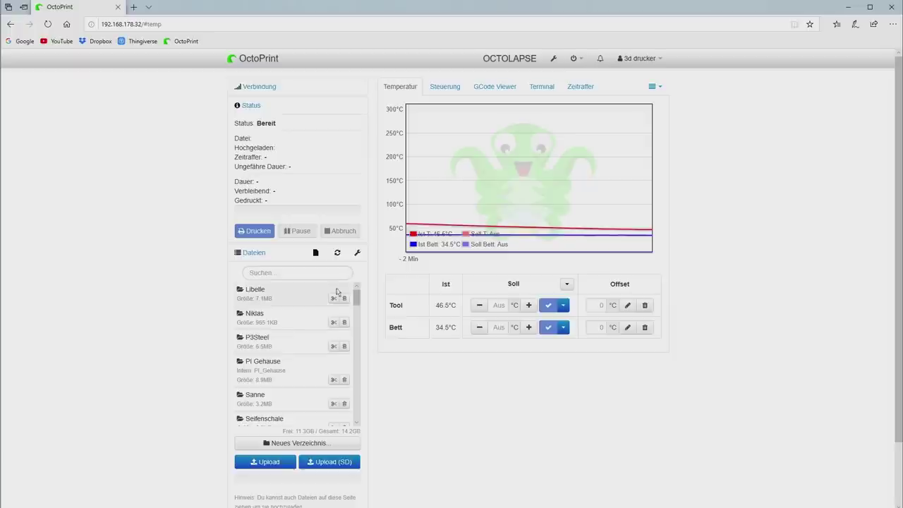
pyautogui.click(358, 253)
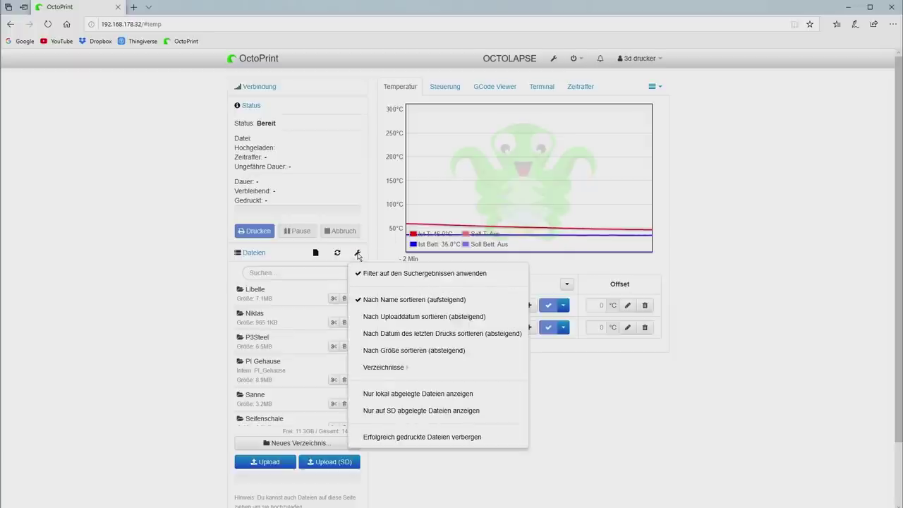
pyautogui.click(410, 319)
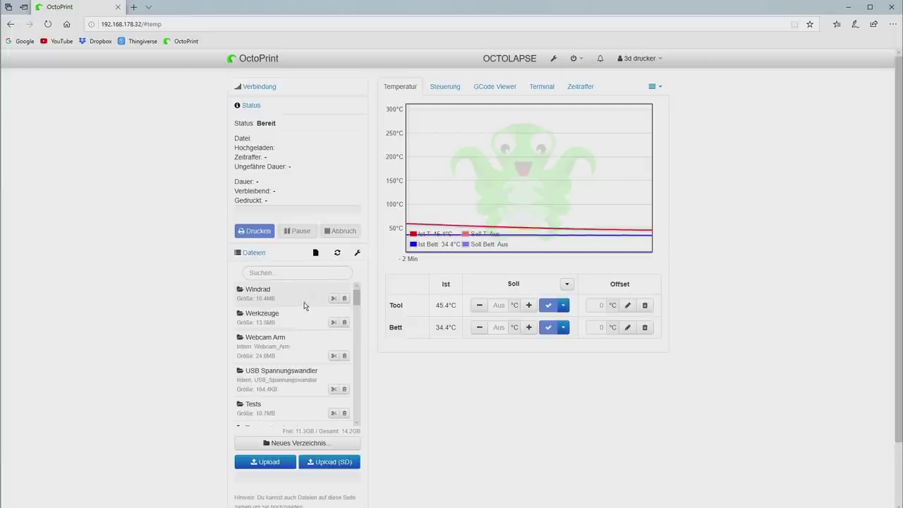
# - Filter the file list to SD-stored files, and switch the filter over to only locally stored files
pyautogui.click(357, 253)
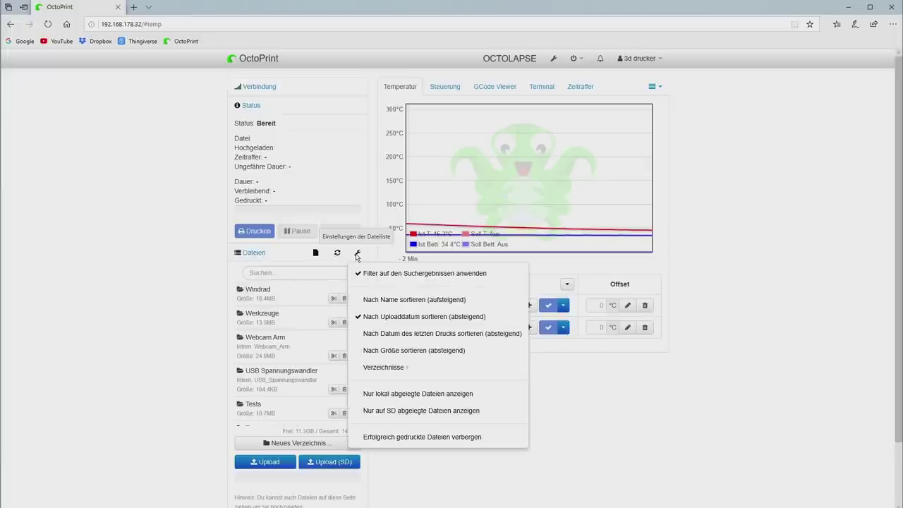
pyautogui.click(410, 411)
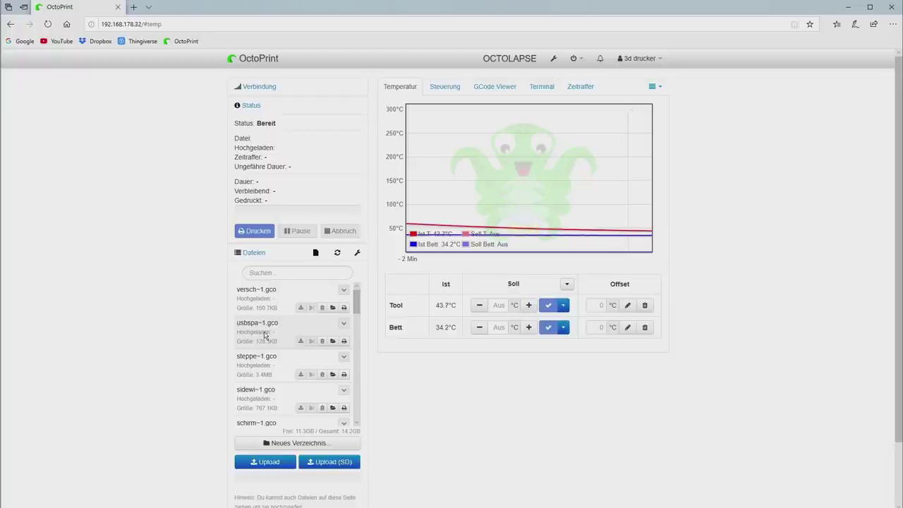
pyautogui.click(357, 252)
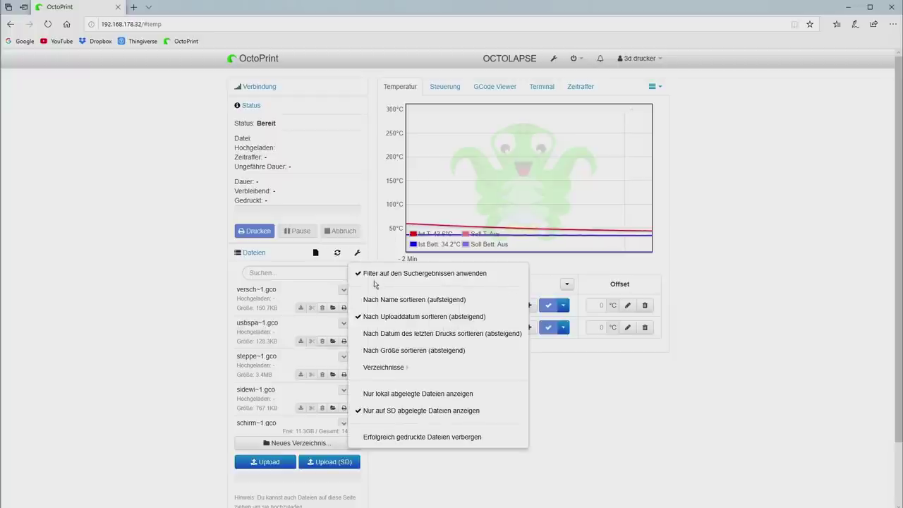
pyautogui.click(388, 394)
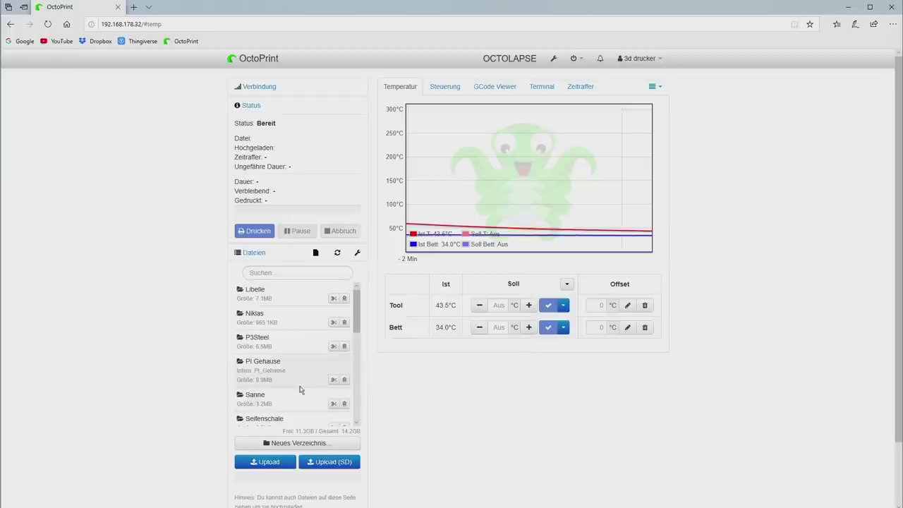
# - Look through the folders and G-code files in the local file list and open the file list settings
pyautogui.scroll(-10, 299, 389)
pyautogui.scroll(1, 289, 374)
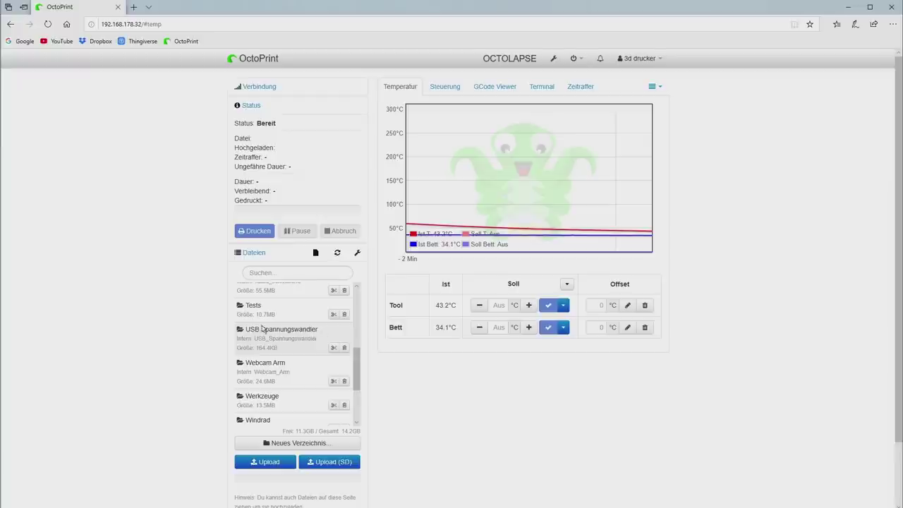
pyautogui.scroll(-3, 309, 371)
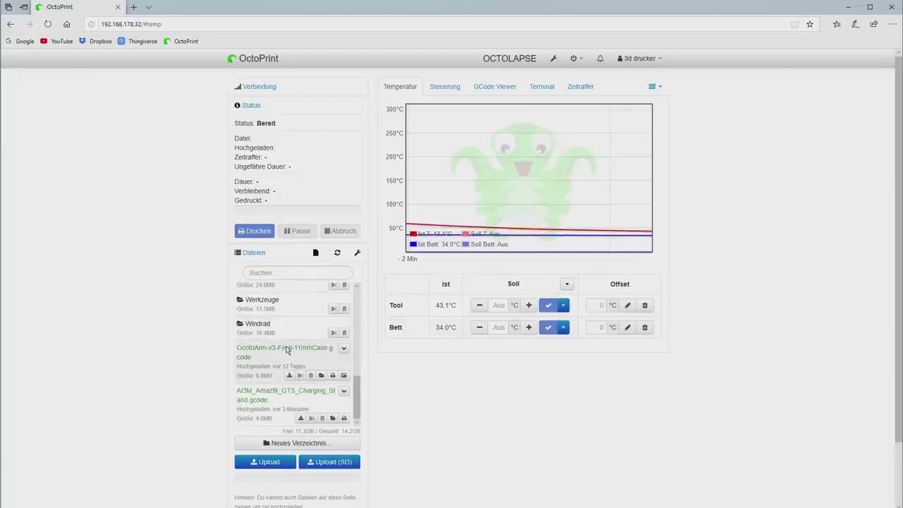
pyautogui.scroll(5, 287, 351)
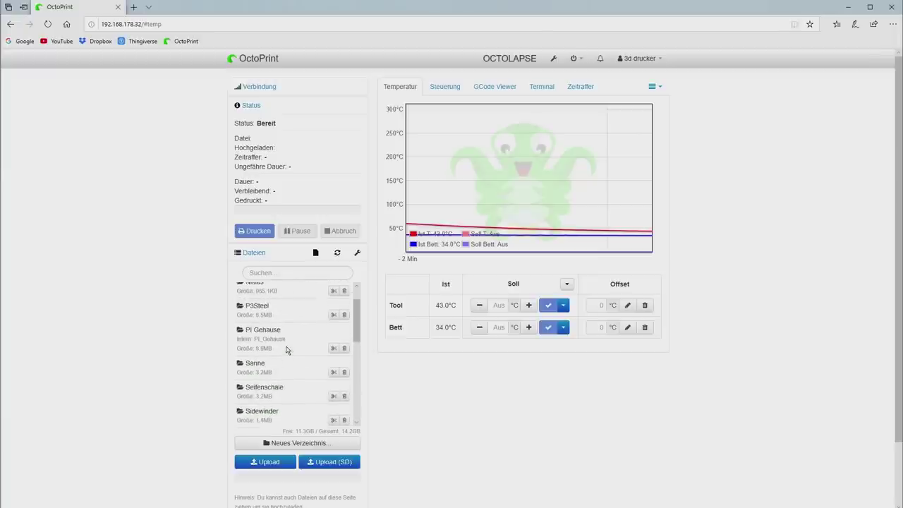
pyautogui.click(358, 252)
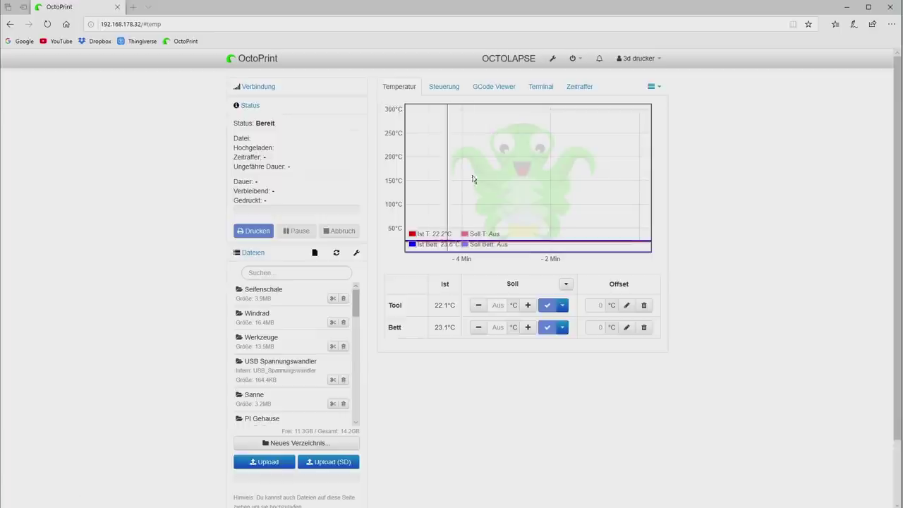
# - Examine the preset target temperatures offered for the tool and the bed without applying any
pyautogui.click(563, 305)
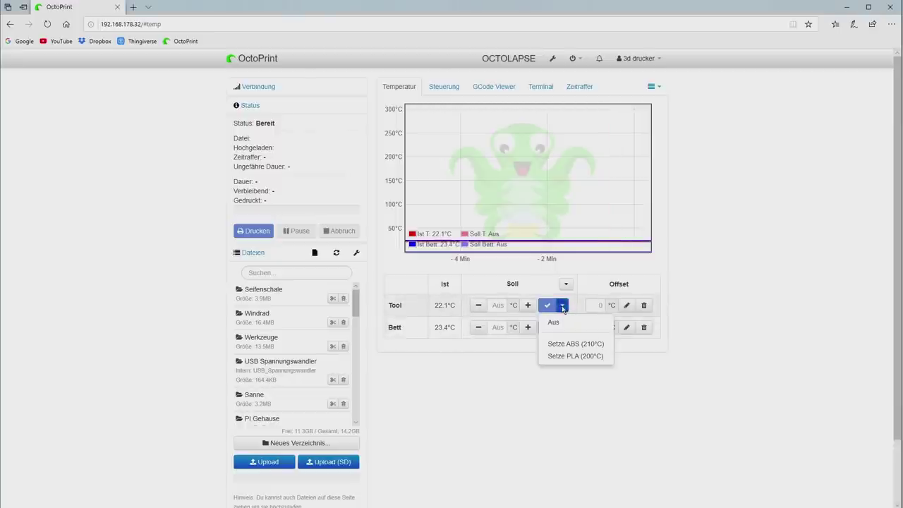
pyautogui.click(568, 375)
pyautogui.click(567, 329)
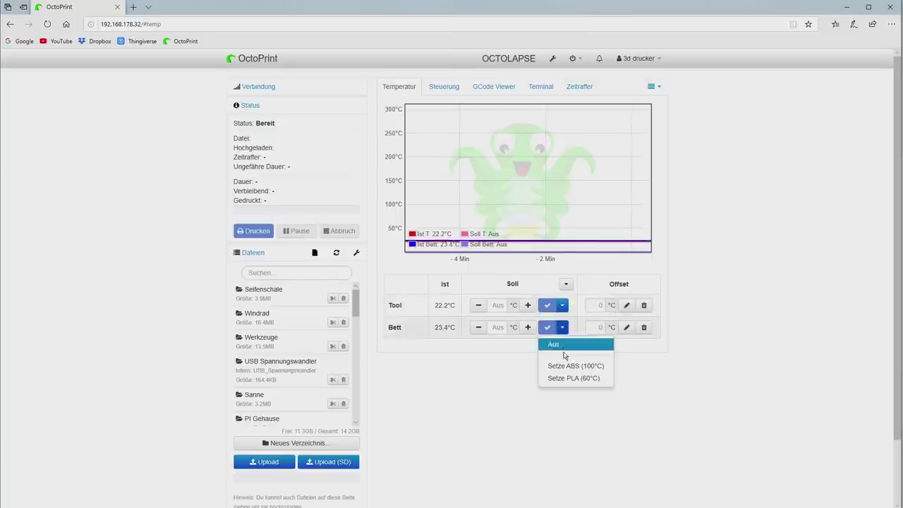
pyautogui.click(457, 396)
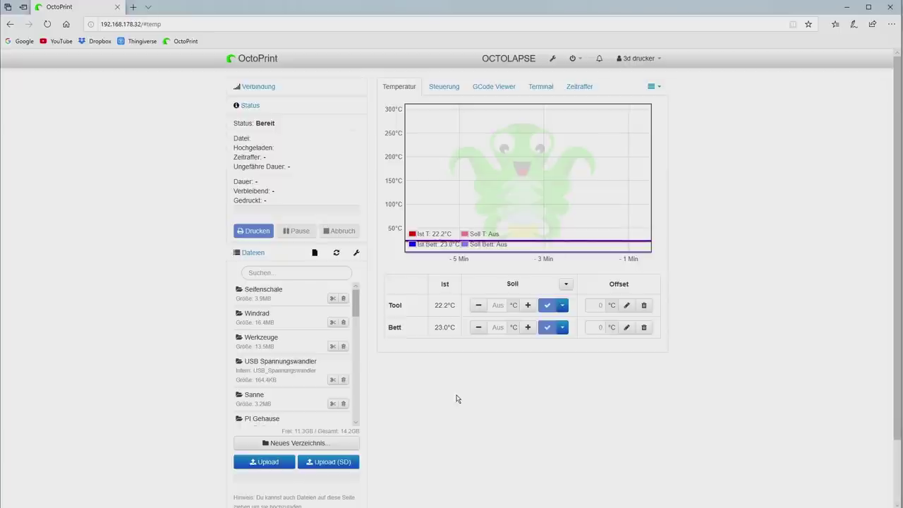
# - Look over the printer's movement controls with the webcam image, and the GCode Viewer with its renderer options
pyautogui.click(443, 87)
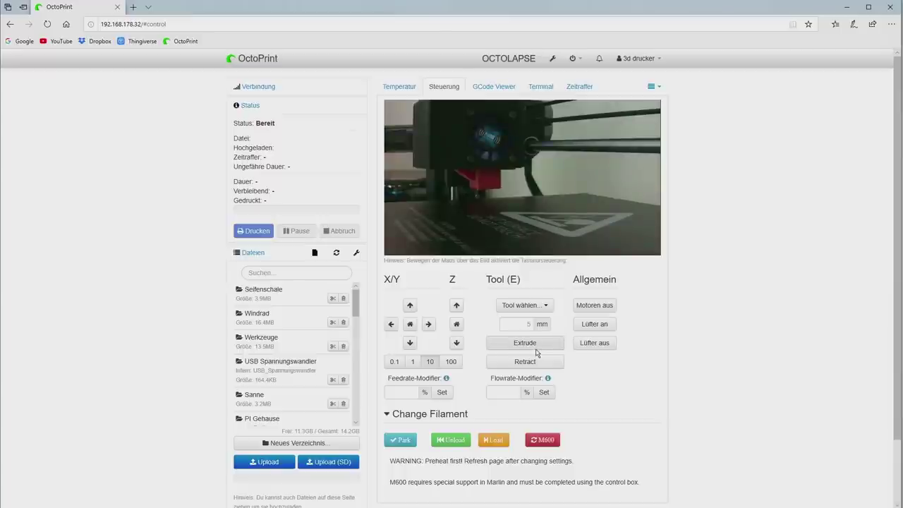
pyautogui.moveTo(504, 231)
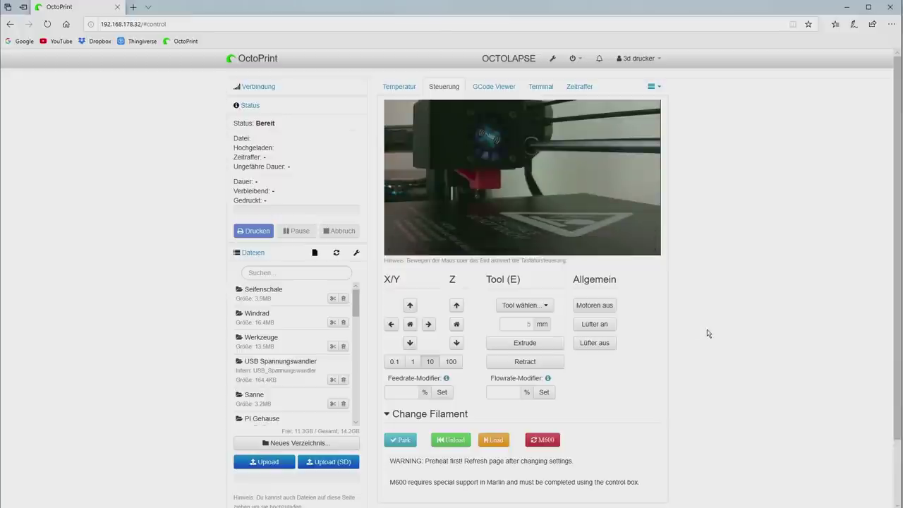
pyautogui.click(495, 87)
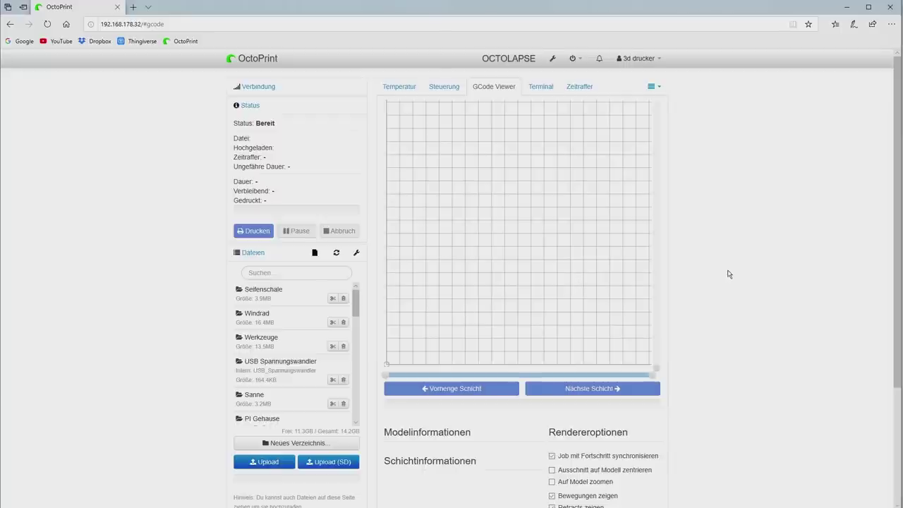
pyautogui.scroll(-3, 689, 347)
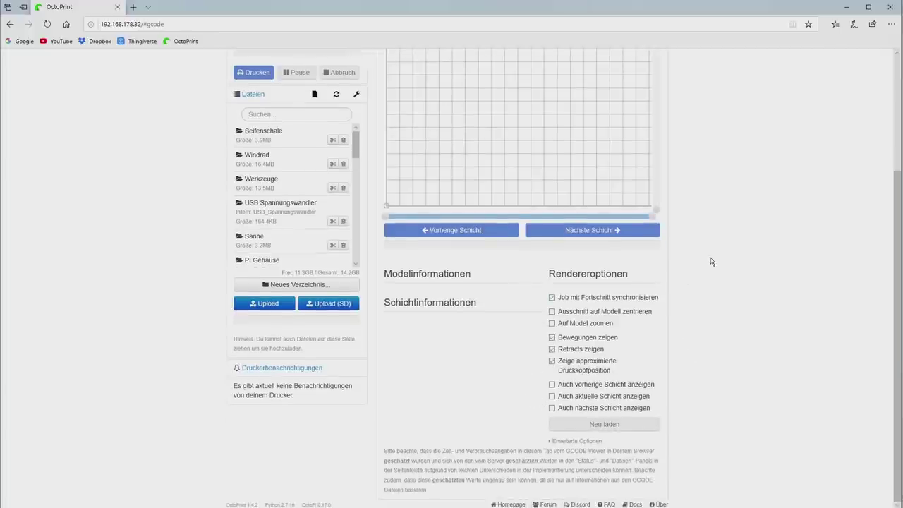
pyautogui.scroll(3, 710, 259)
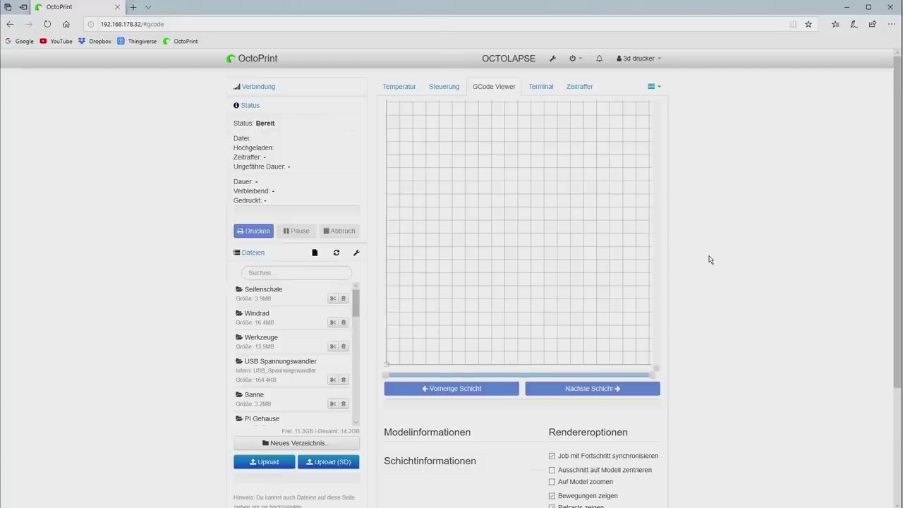
# - View the terminal log and the timelapse configuration, and return to the temperature graph
pyautogui.click(542, 86)
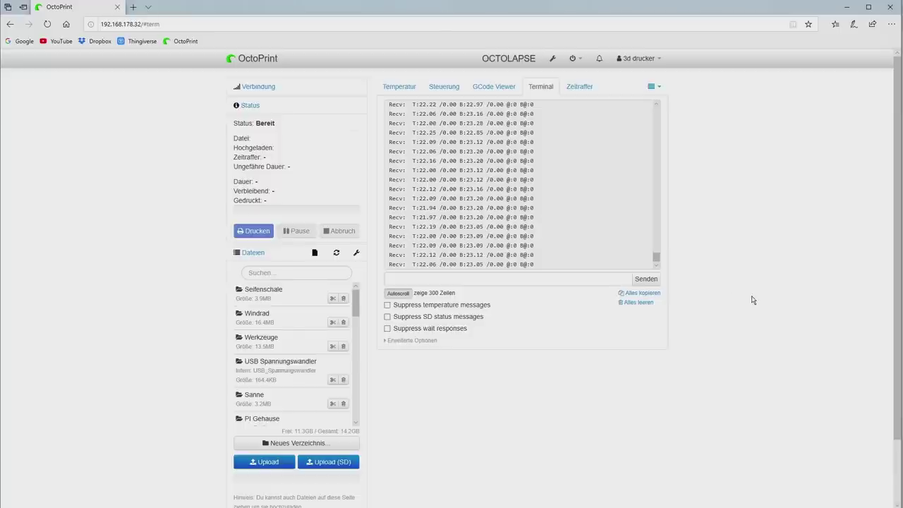
pyautogui.click(577, 87)
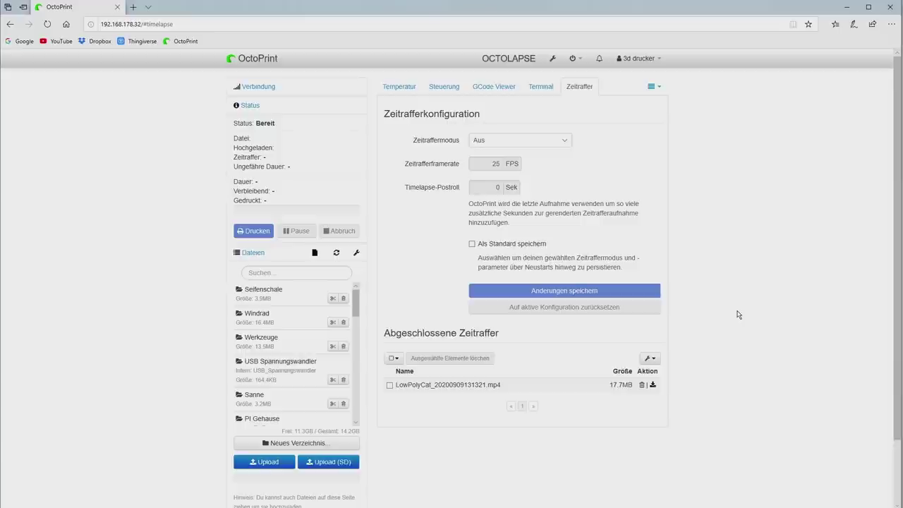
pyautogui.click(399, 86)
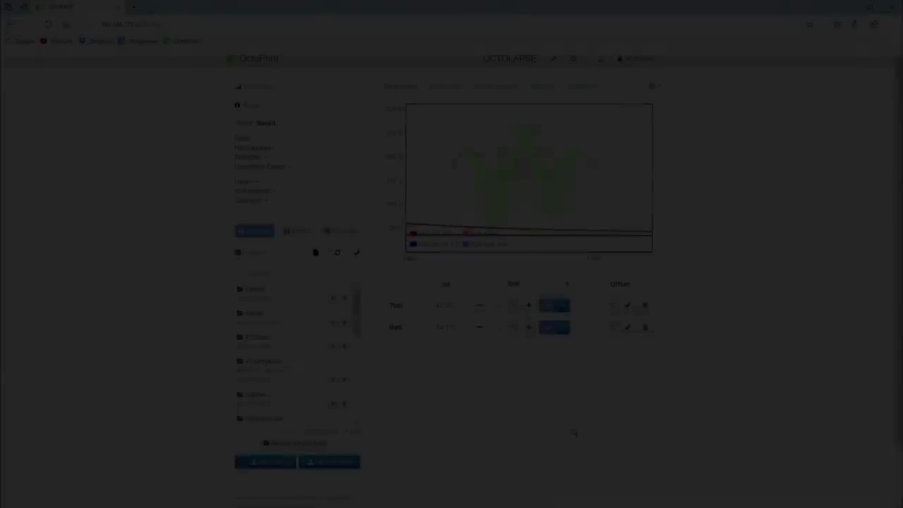
# - Load the file AI3M_Amazfit_GTS_Charging_Stand.gcode from the end of the file list
pyautogui.scroll(-1, 297, 362)
pyautogui.scroll(-6, 296, 362)
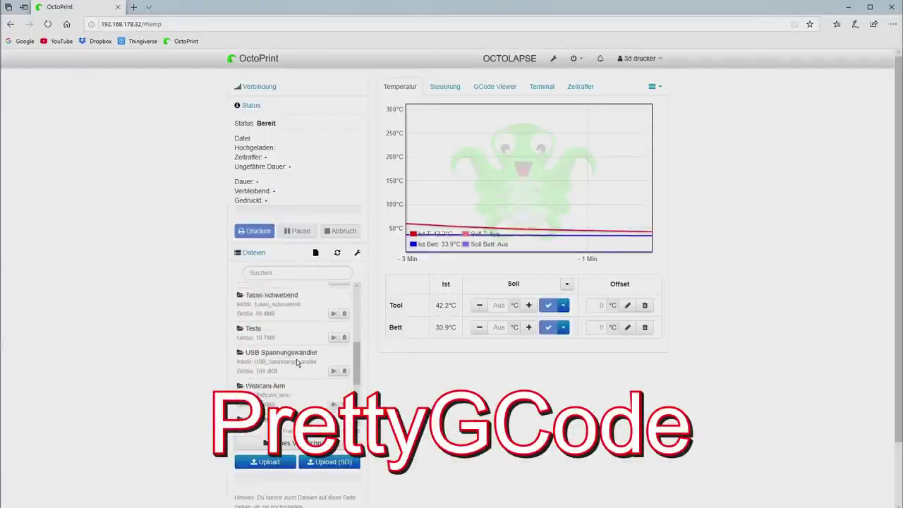
pyautogui.scroll(-1, 296, 362)
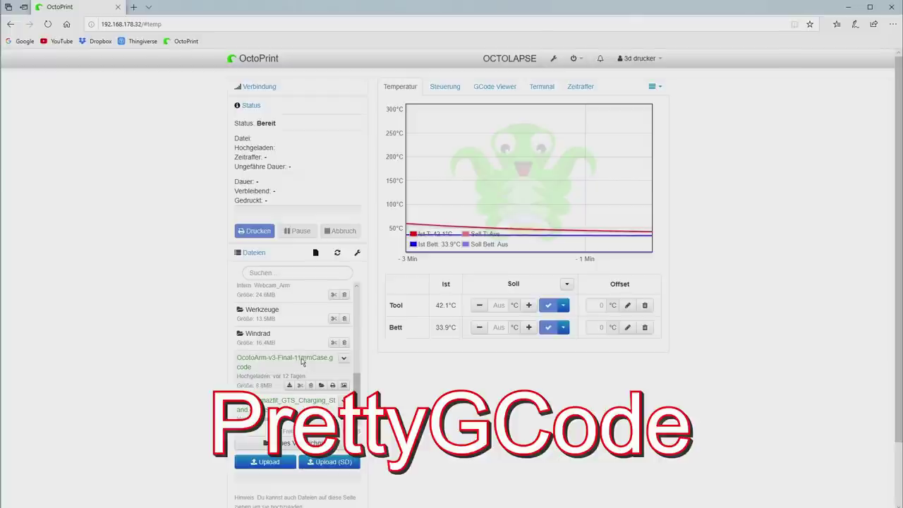
pyautogui.scroll(-1, 296, 360)
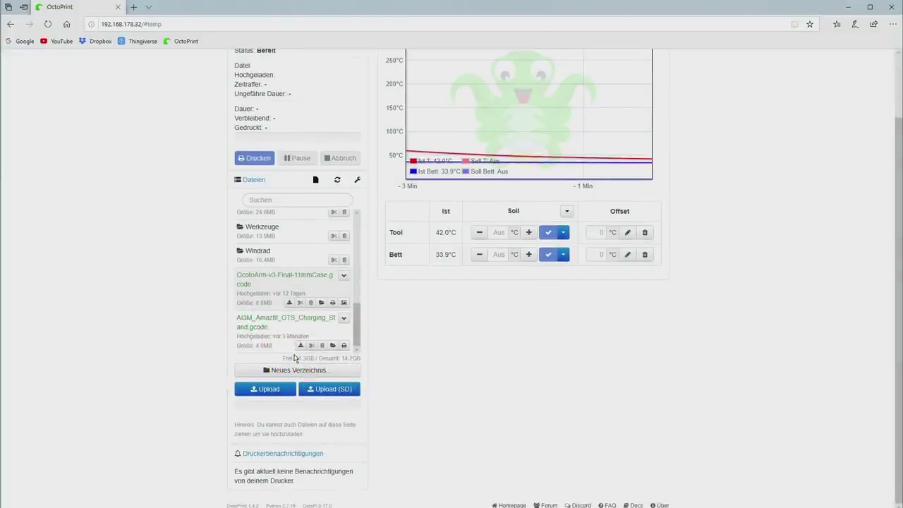
pyautogui.click(280, 320)
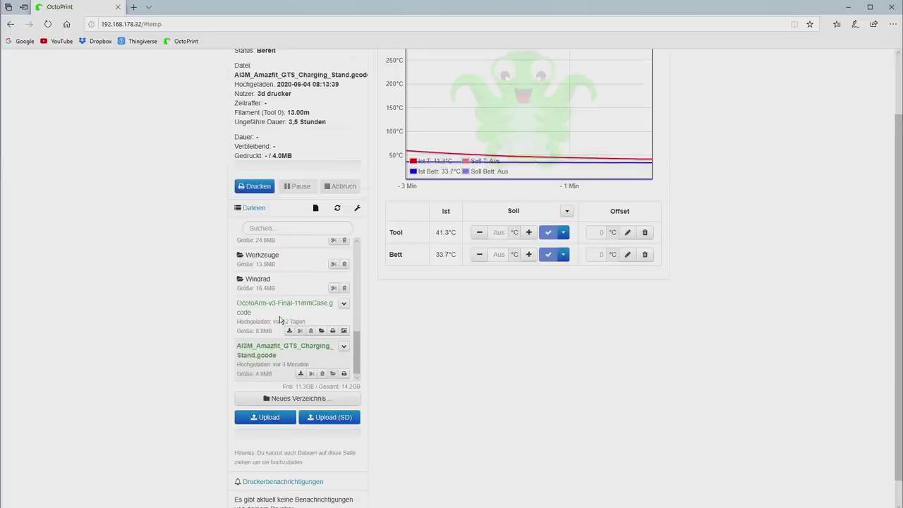
# - Open the PrettyGCode visualizer and examine the charging stand's 3D preview from different angles and distances
pyautogui.scroll(1, 275, 120)
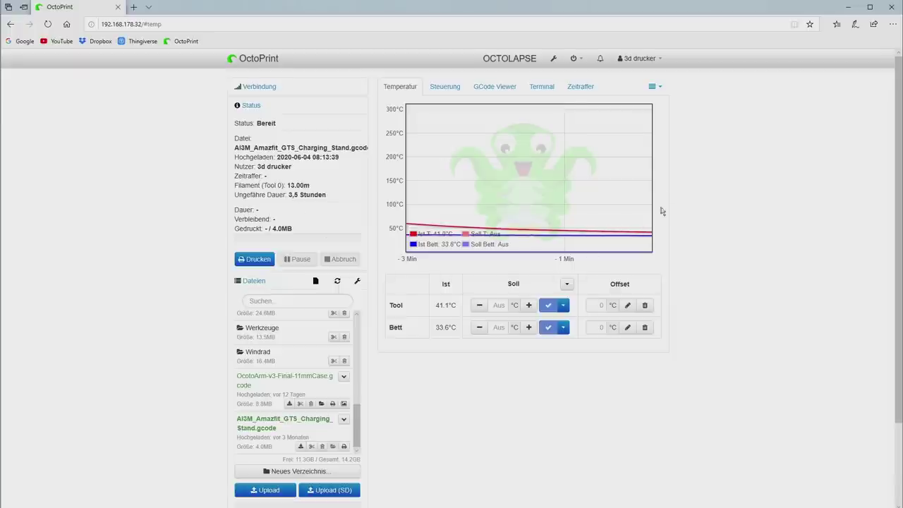
pyautogui.click(658, 87)
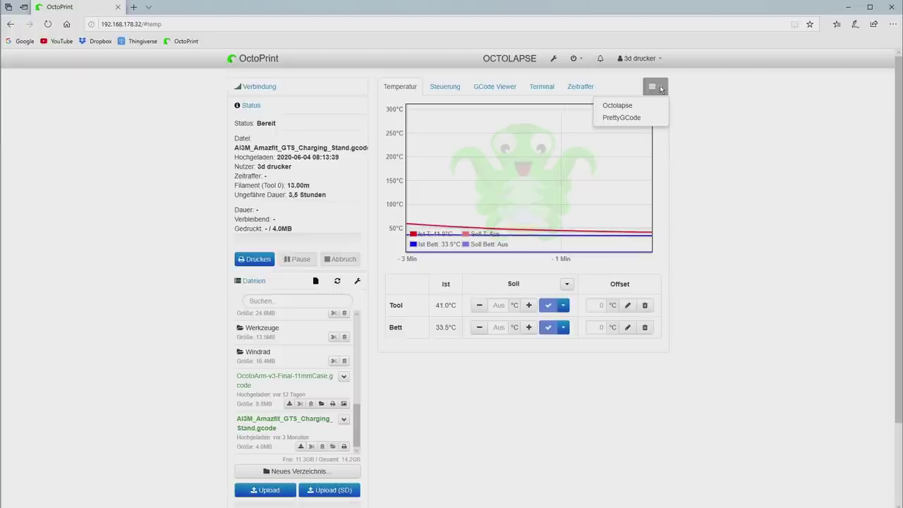
pyautogui.click(625, 120)
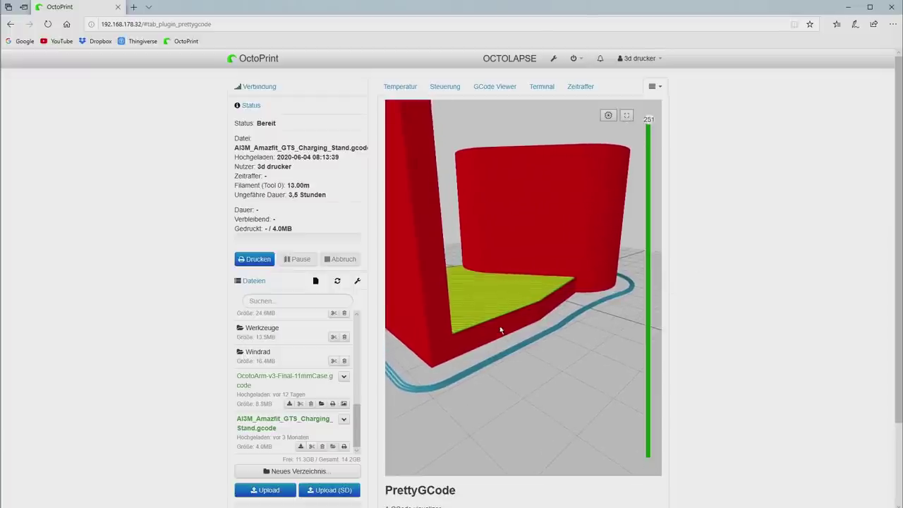
pyautogui.scroll(-5, 504, 333)
pyautogui.moveTo(478, 329); pyautogui.dragTo(452, 318)
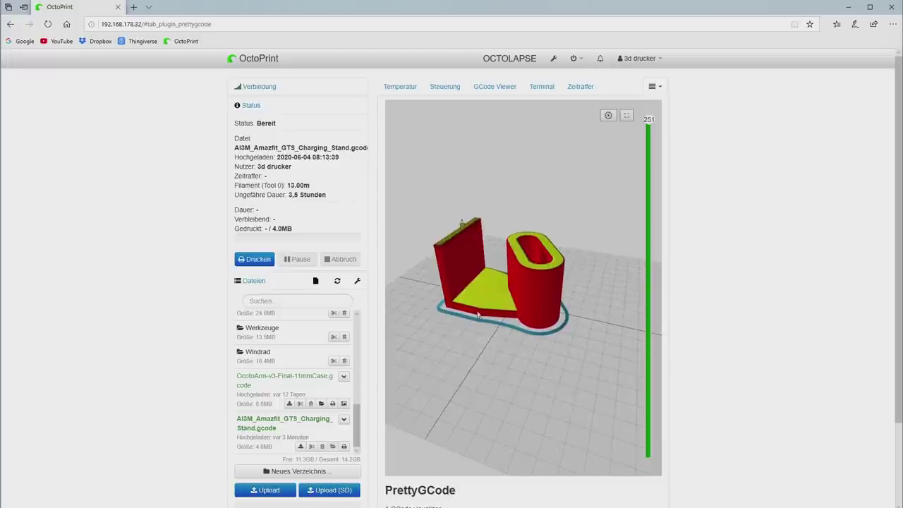
pyautogui.scroll(3, 503, 298)
pyautogui.scroll(-1, 504, 298)
pyautogui.moveTo(484, 297); pyautogui.dragTo(482, 370)
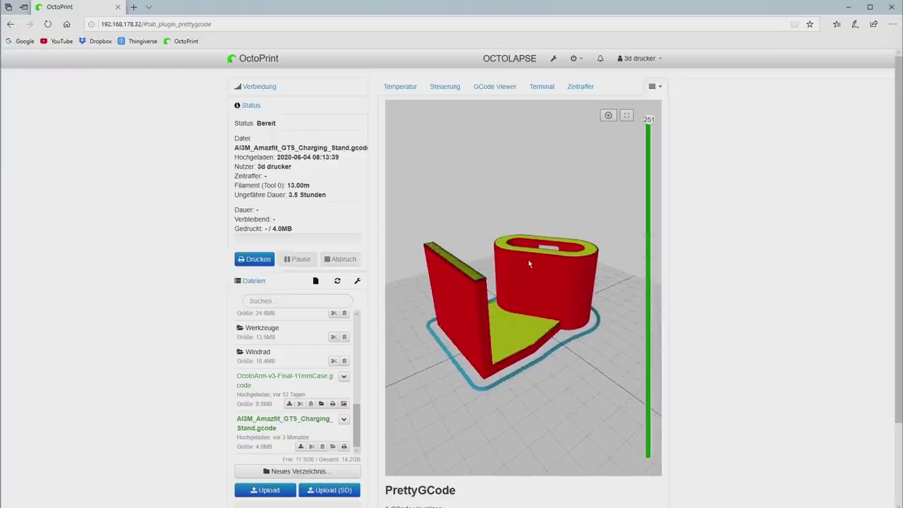
# - Check the PrettyGCode view settings without changing them, and enlarge the preview to full-window size to inspect the model from another side
pyautogui.click(608, 116)
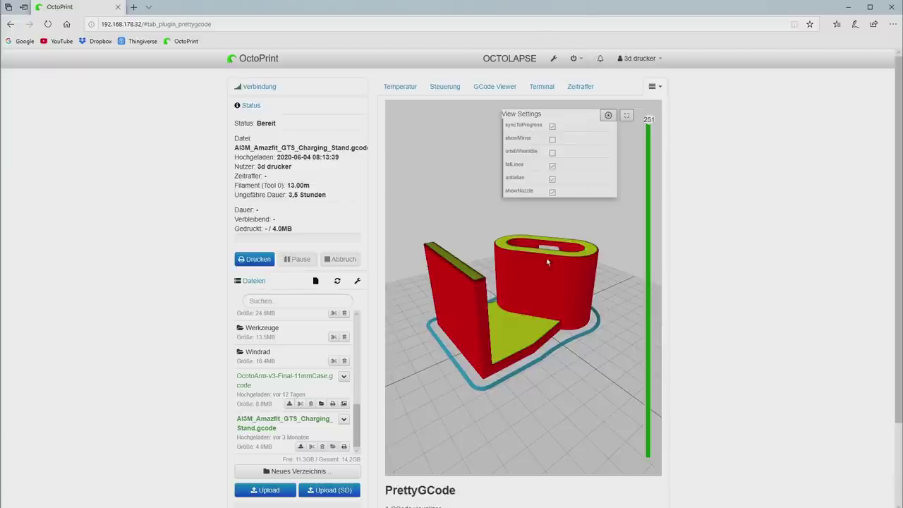
pyautogui.click(607, 115)
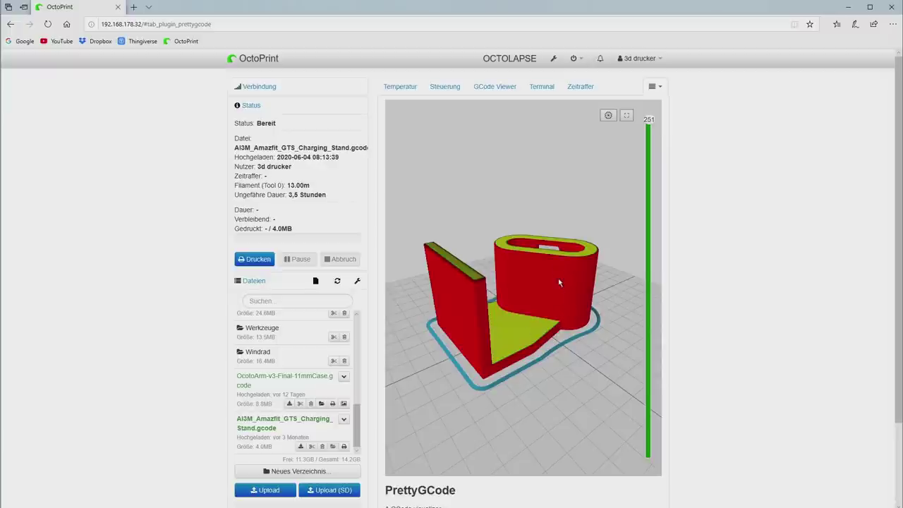
pyautogui.click(626, 115)
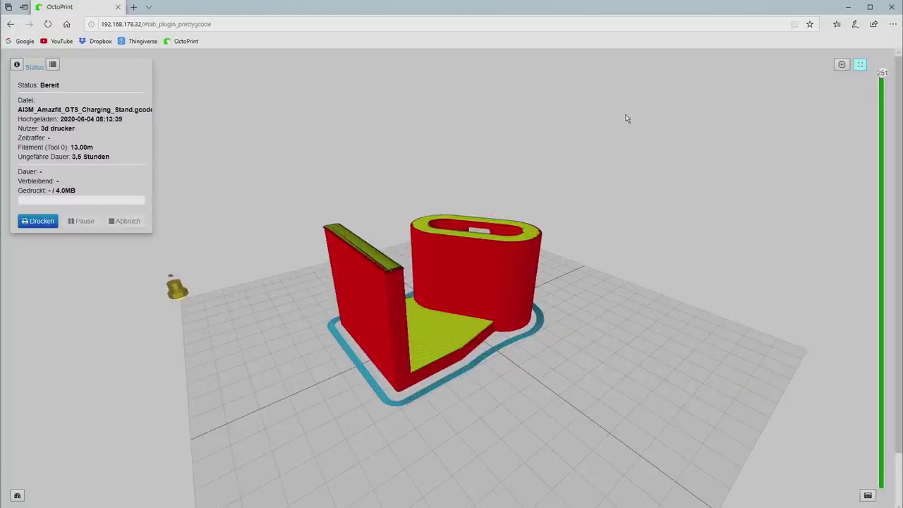
pyautogui.moveTo(268, 371); pyautogui.dragTo(307, 408, button='right')
pyautogui.moveTo(307, 408); pyautogui.dragTo(549, 353)
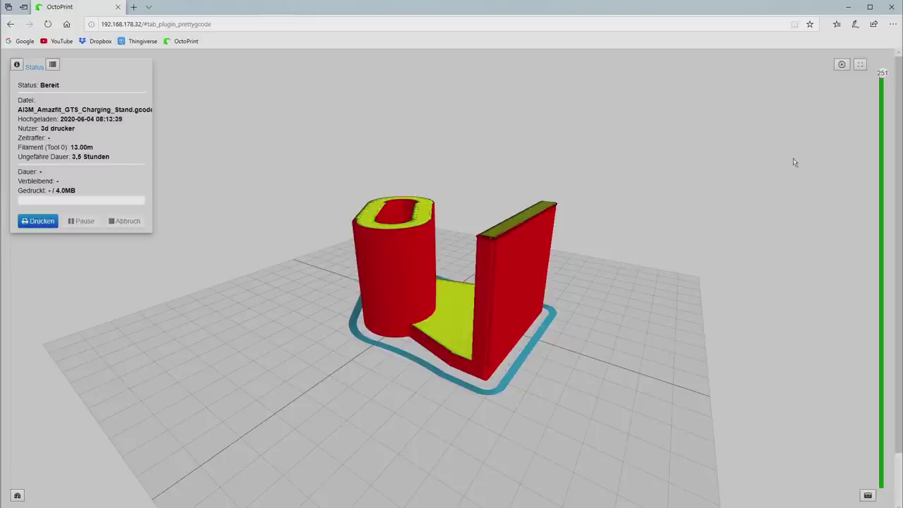
# - Check the PrettyGCode view settings without changing them, and switch briefly to the printer's webcam image before returning to the 3D preview
pyautogui.click(842, 65)
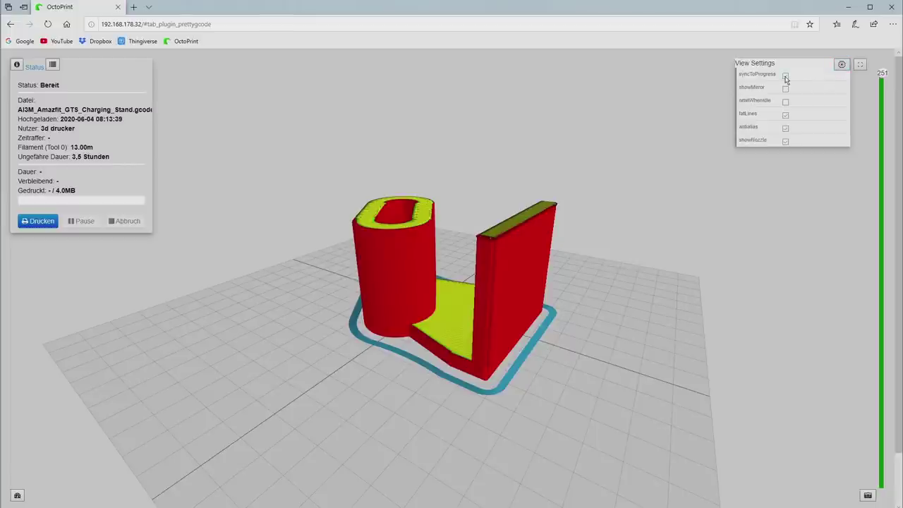
pyautogui.click(842, 65)
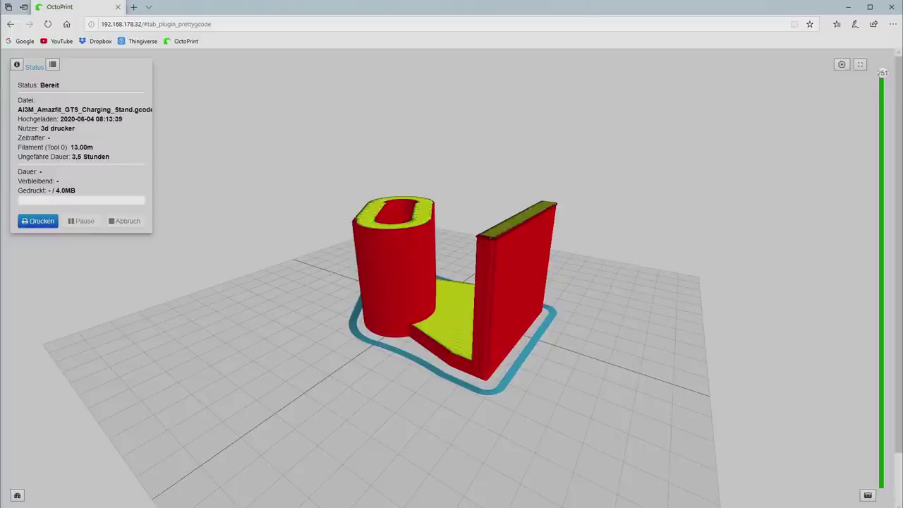
pyautogui.click(868, 496)
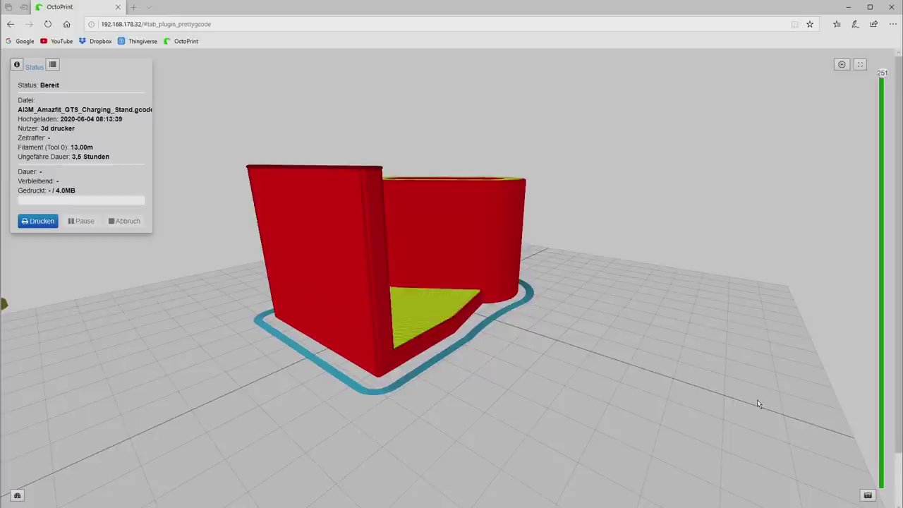
pyautogui.moveTo(585, 287); pyautogui.dragTo(738, 390)
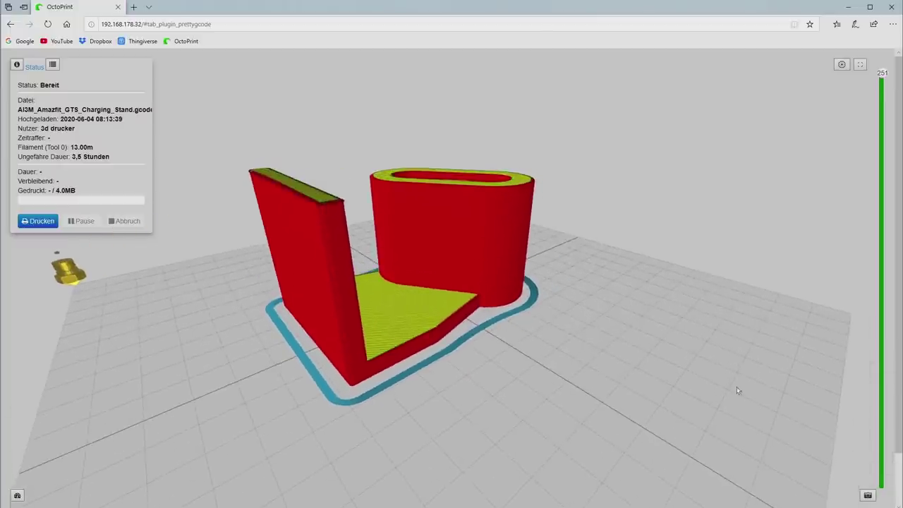
pyautogui.click(868, 496)
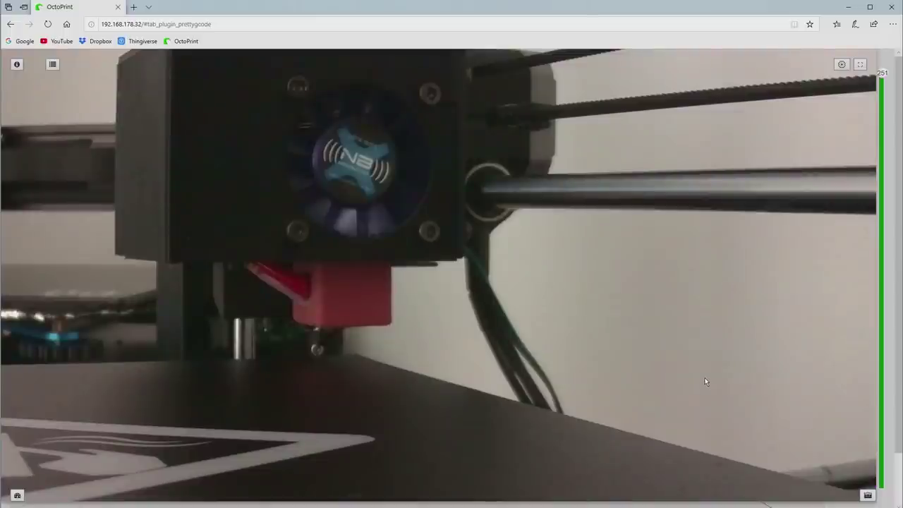
pyautogui.click(868, 496)
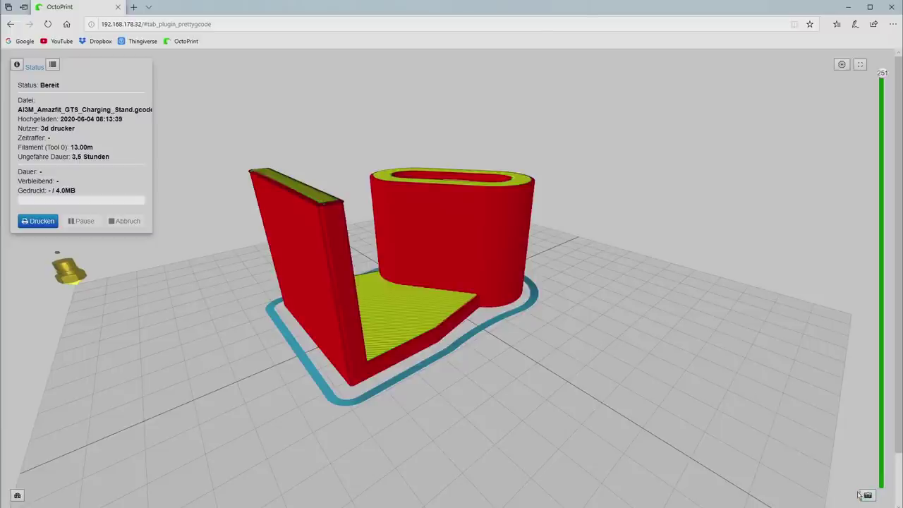
# - Inspect the charging stand from another side and farther away, and hide and restore the print status window
pyautogui.moveTo(421, 417); pyautogui.dragTo(449, 359)
pyautogui.scroll(-4, 448, 358)
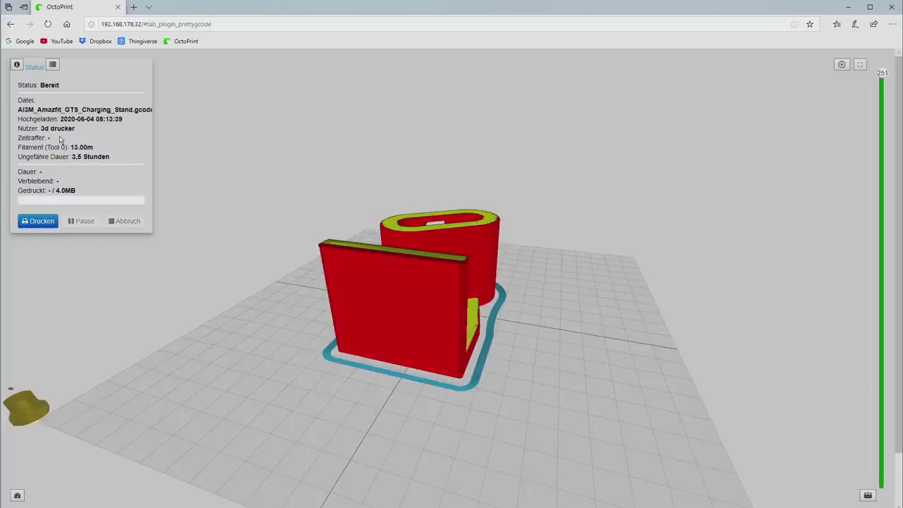
pyautogui.click(17, 65)
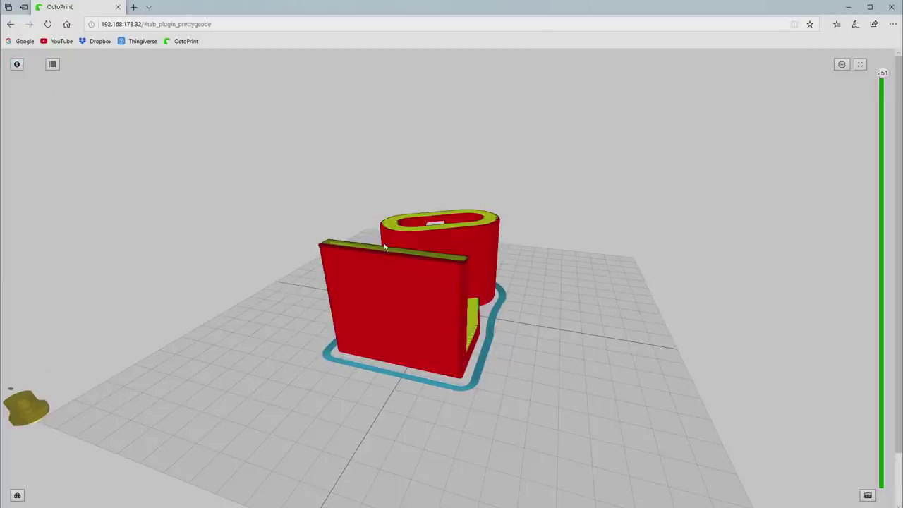
pyautogui.click(17, 65)
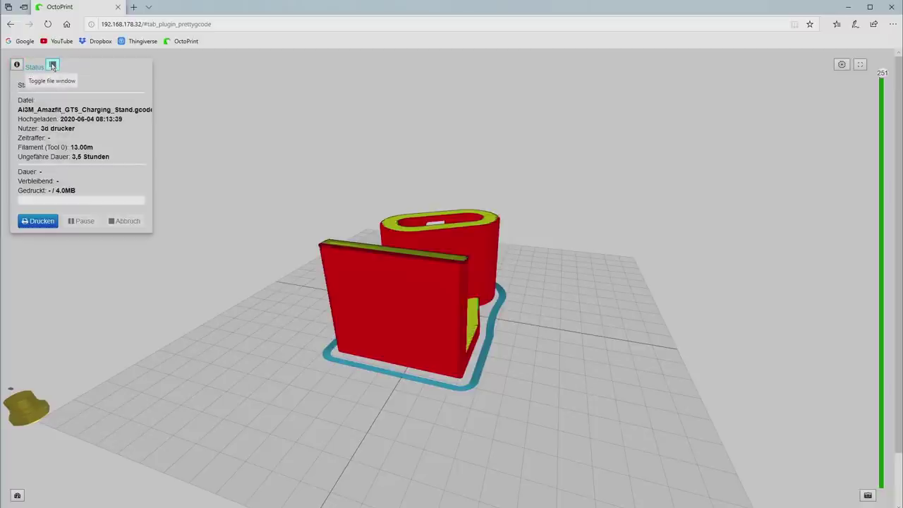
# - Load AI3M_Befestigung_Final.gcode from the PI Gehause folder using the file window of the full-size preview
pyautogui.click(52, 66)
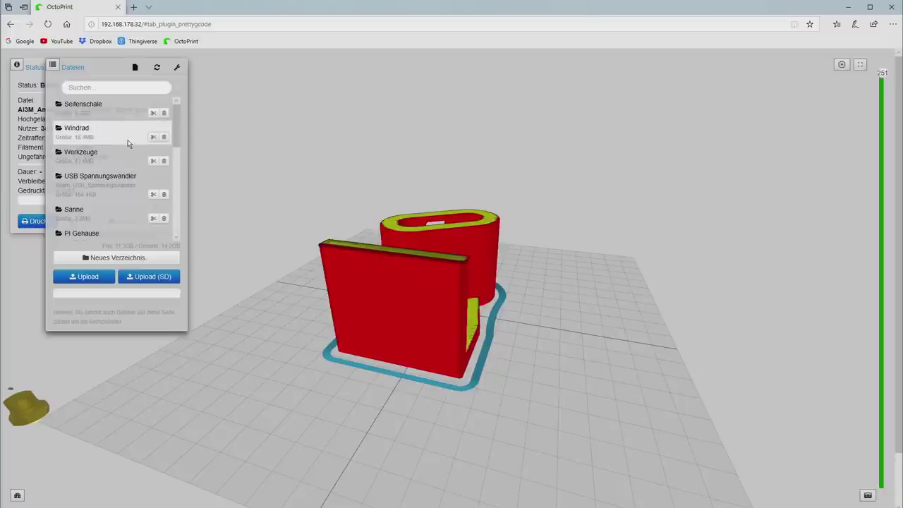
pyautogui.scroll(-1, 122, 143)
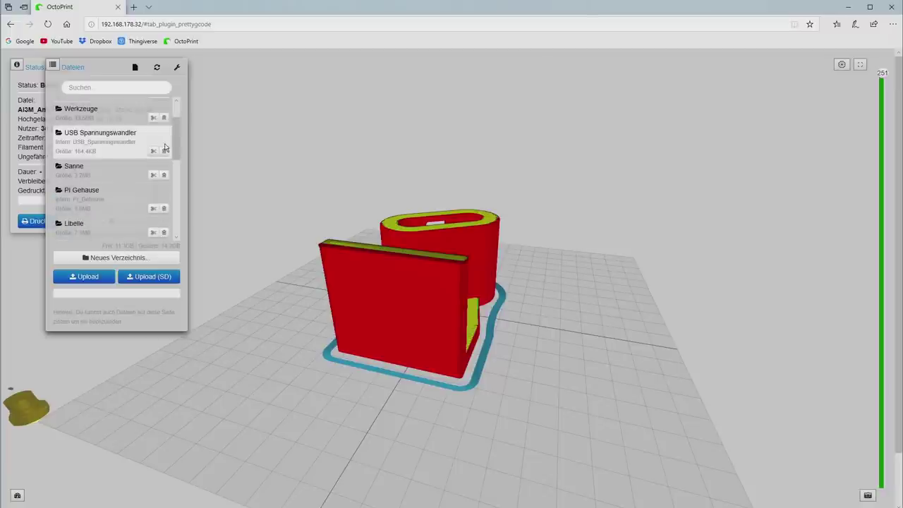
pyautogui.scroll(-1, 179, 156)
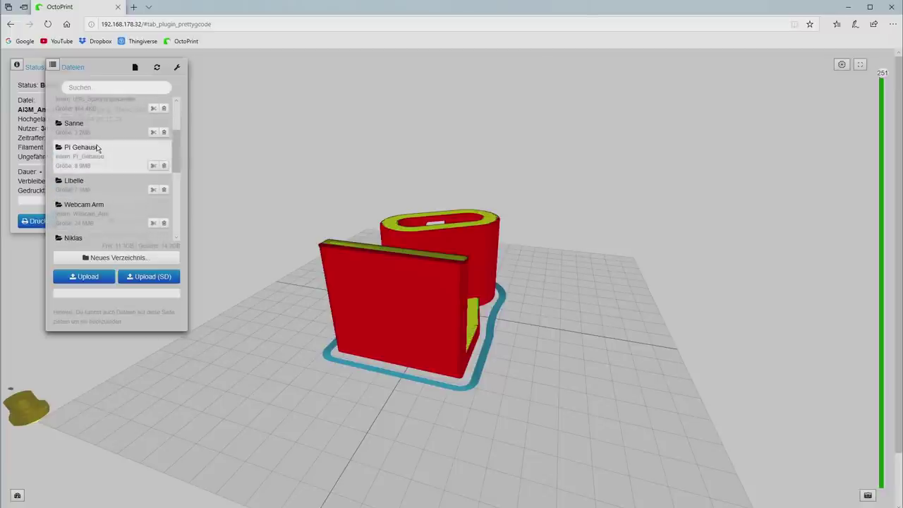
pyautogui.click(96, 148)
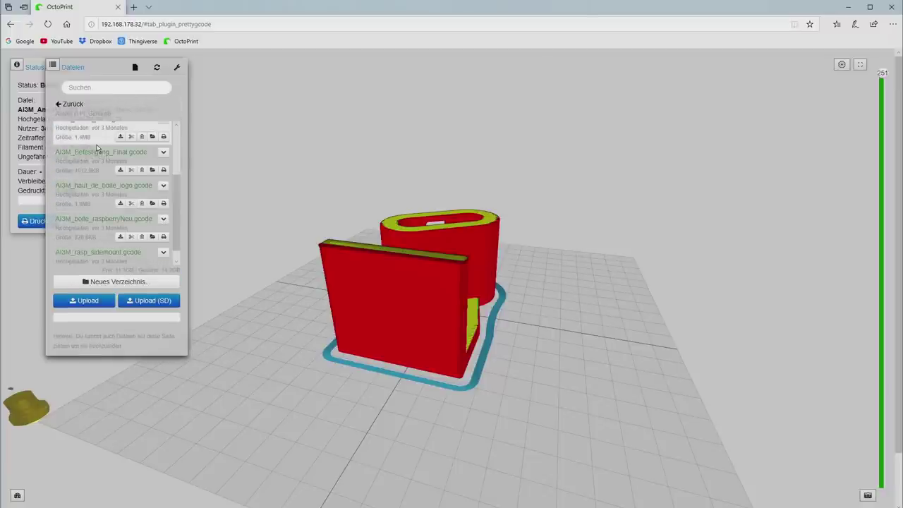
pyautogui.click(96, 155)
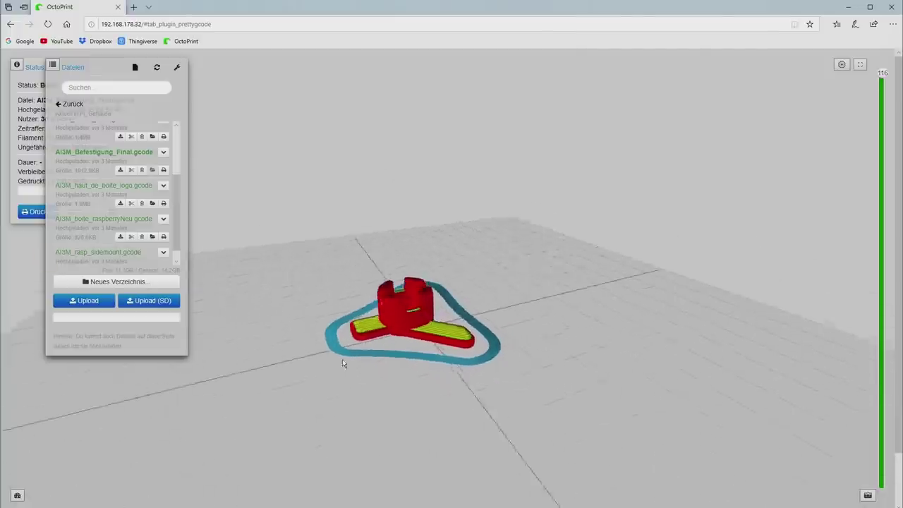
# - Load AI3M_boite_raspberryNeu.gcode from the same folder, and close the file window after returning to the parent folder
pyautogui.click(99, 219)
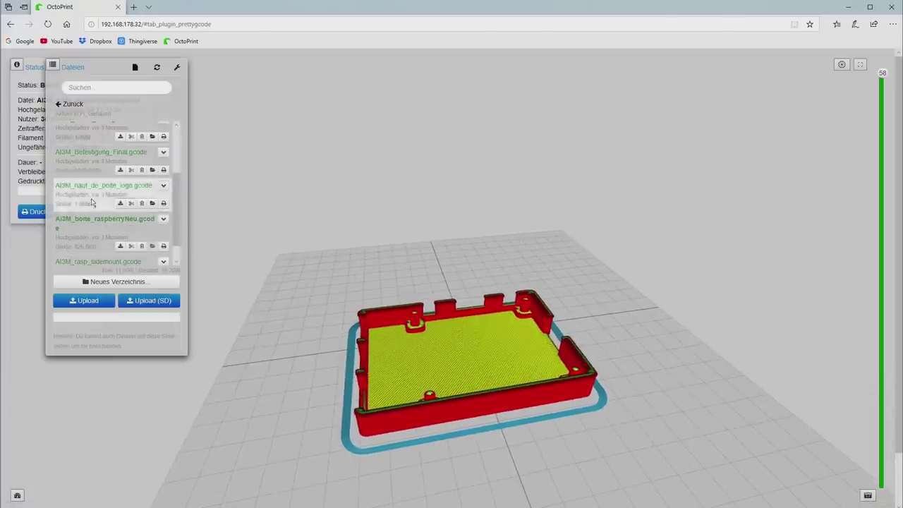
pyautogui.click(70, 105)
pyautogui.click(52, 69)
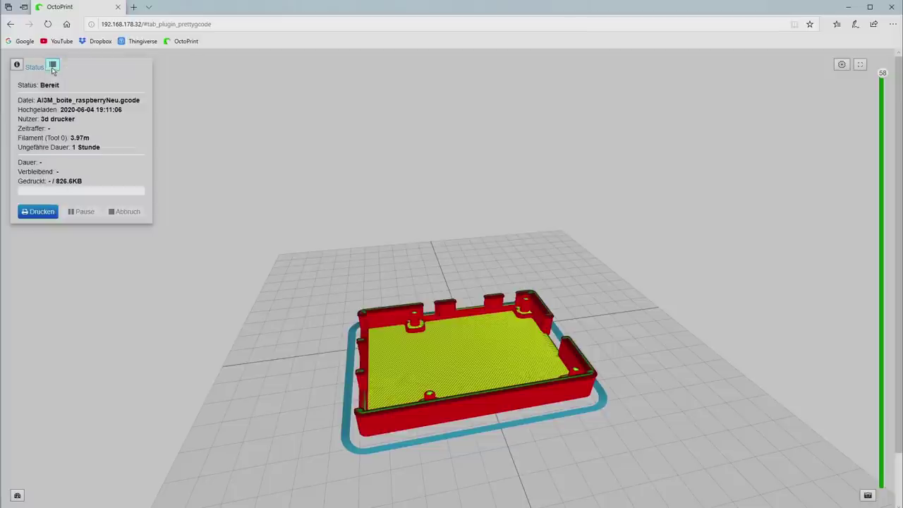
# - Leave the full-window preview, return to the temperature graph and open the list of additional pages
pyautogui.click(860, 64)
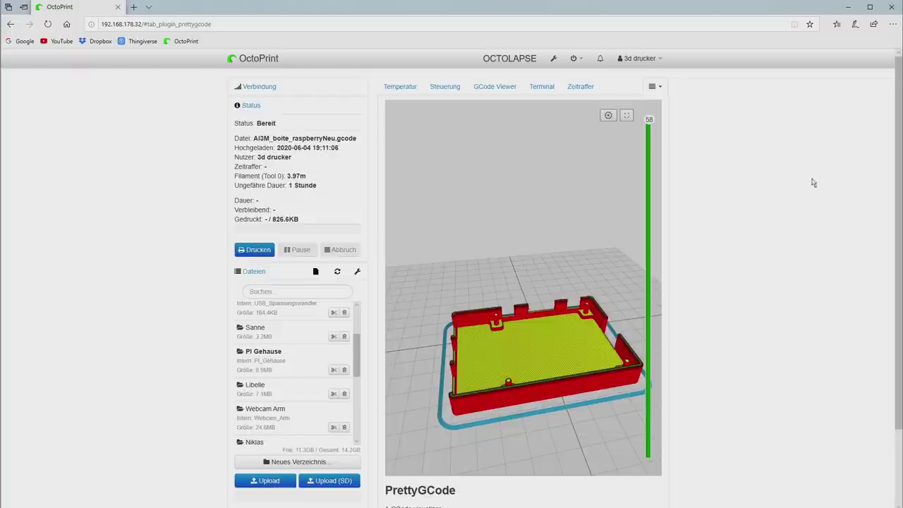
pyautogui.click(410, 87)
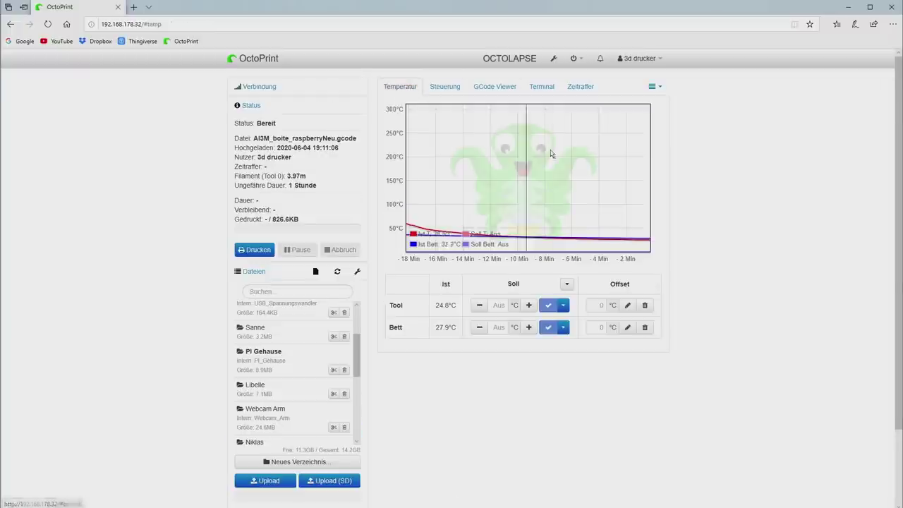
pyautogui.scroll(-2, 749, 234)
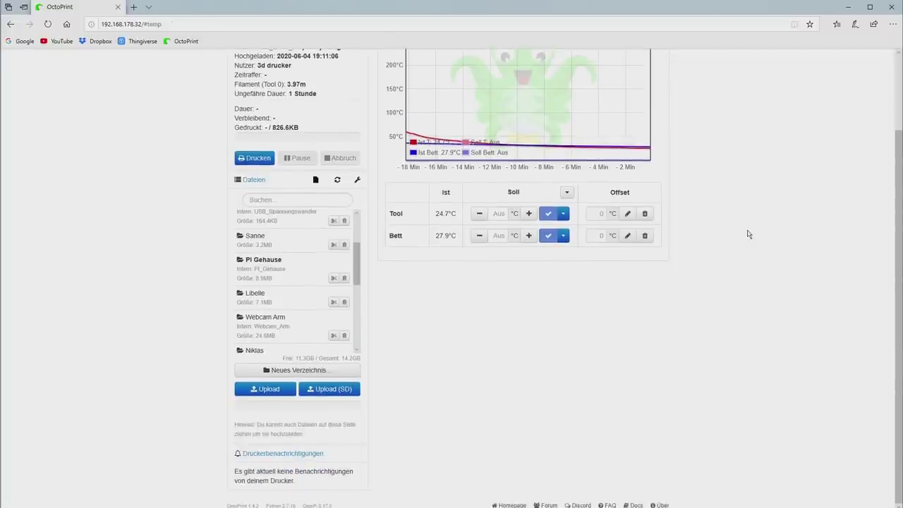
pyautogui.scroll(2, 748, 234)
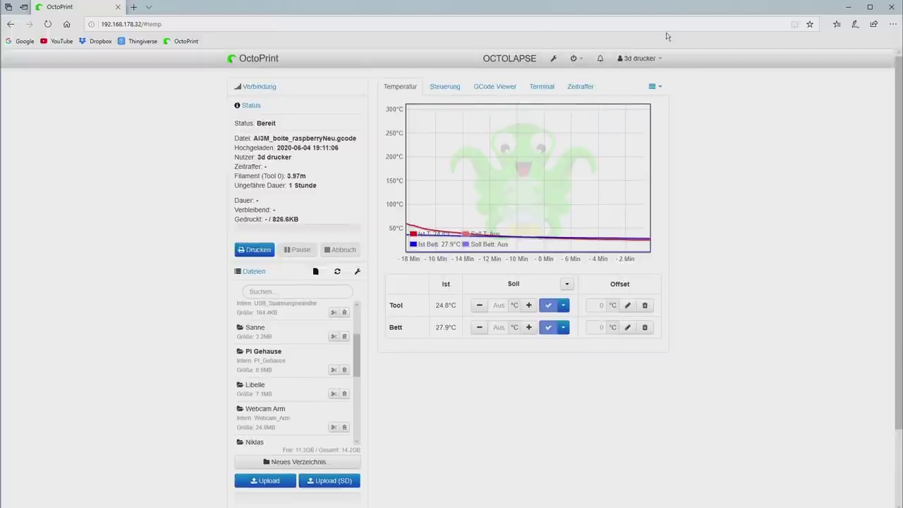
pyautogui.click(659, 86)
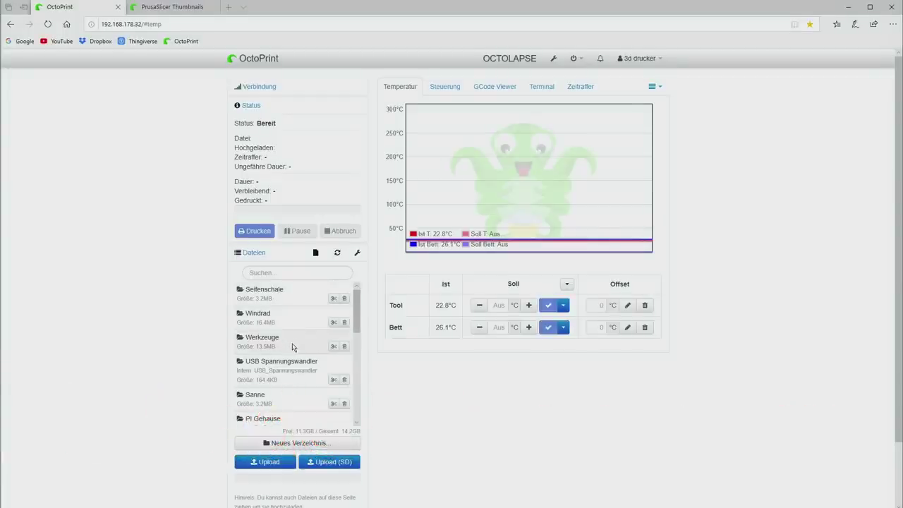
# - Look through the OctoPrint settings categories down to the plugin entries, and close the settings without changes
pyautogui.scroll(-1, 293, 346)
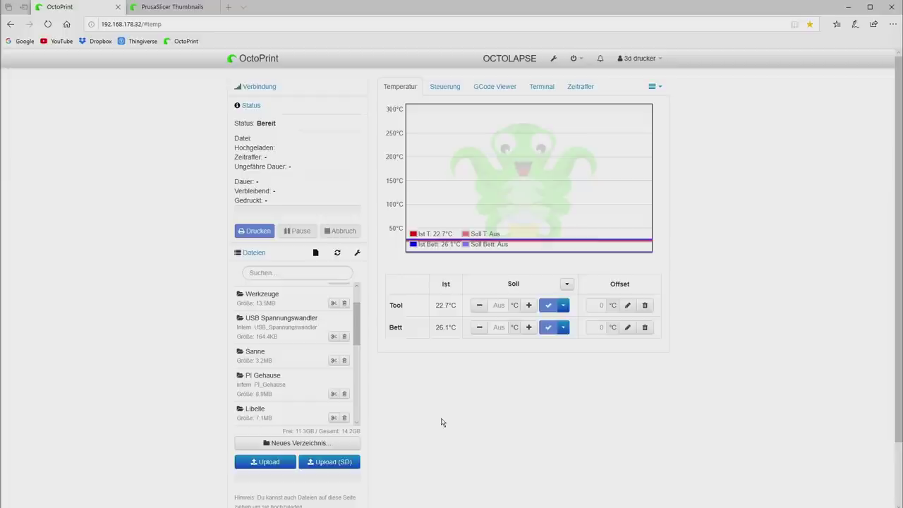
pyautogui.click(553, 61)
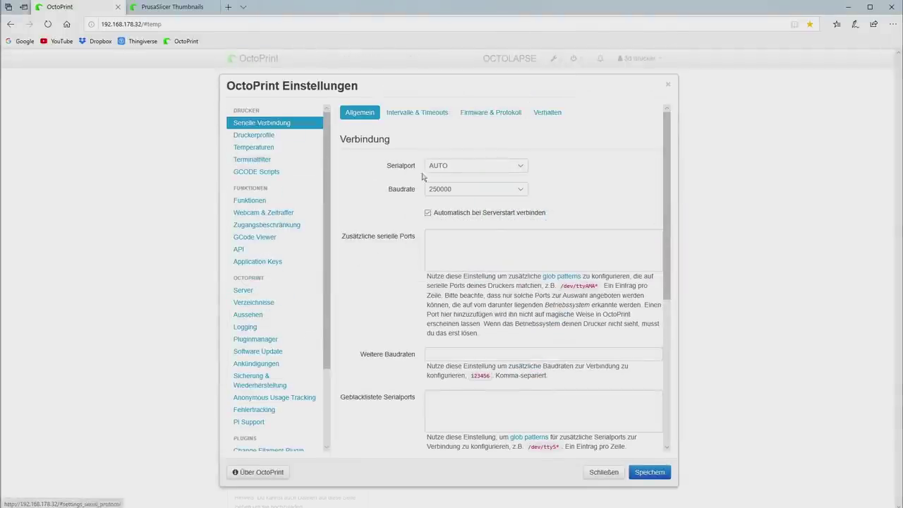
pyautogui.scroll(-2, 279, 296)
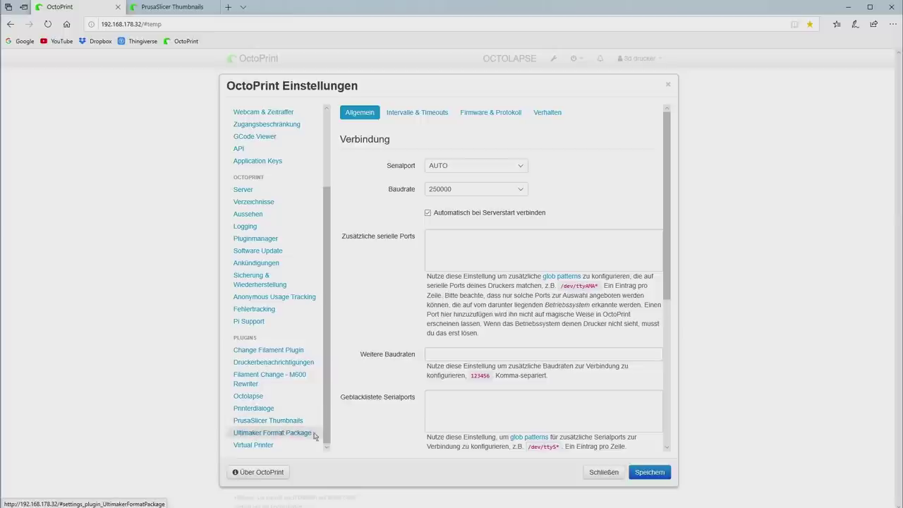
pyautogui.click(617, 471)
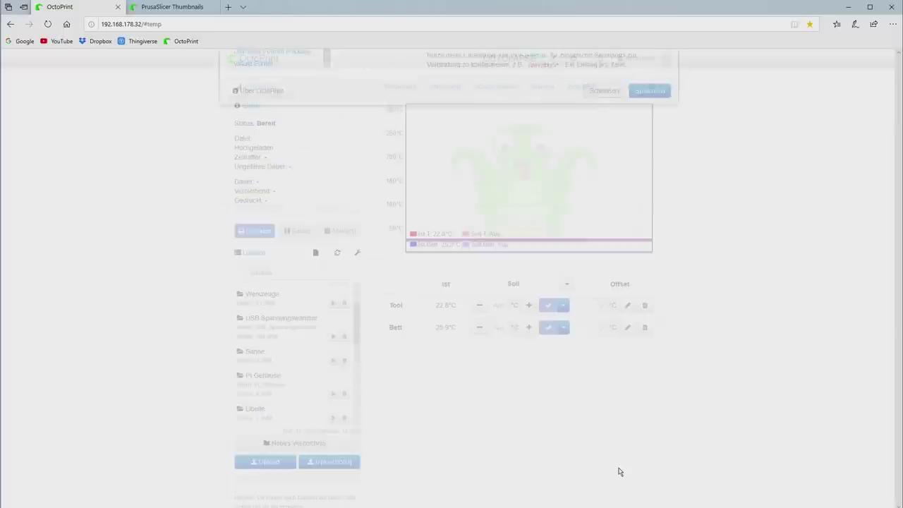
# - View the thumbnail of OcotoArm-v3-Final-11mmCase.gcode near the end of the file list, and close it
pyautogui.scroll(-2, 286, 370)
pyautogui.scroll(-5, 285, 363)
pyautogui.scroll(-2, 305, 349)
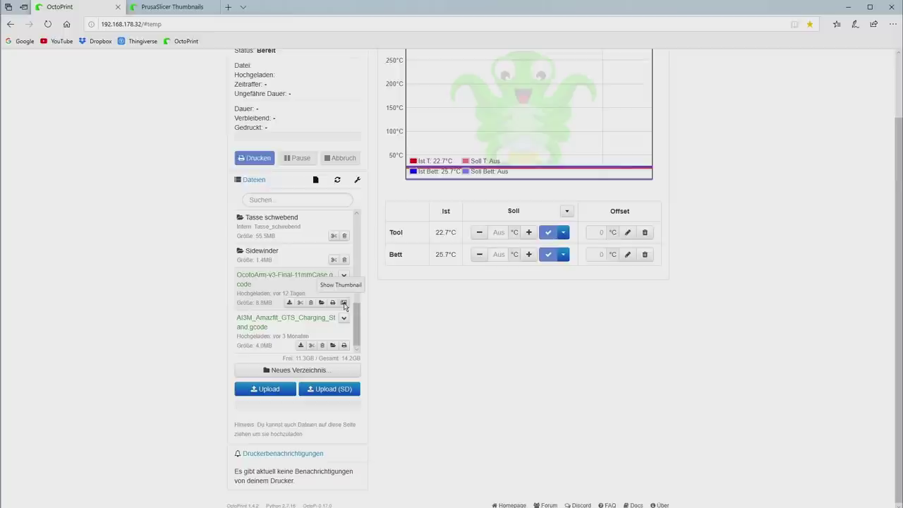
pyautogui.click(344, 304)
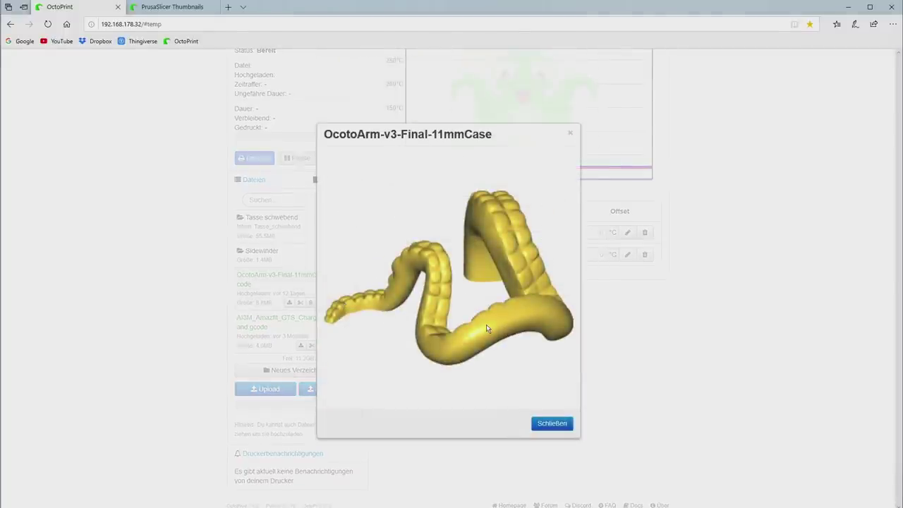
pyautogui.click(551, 423)
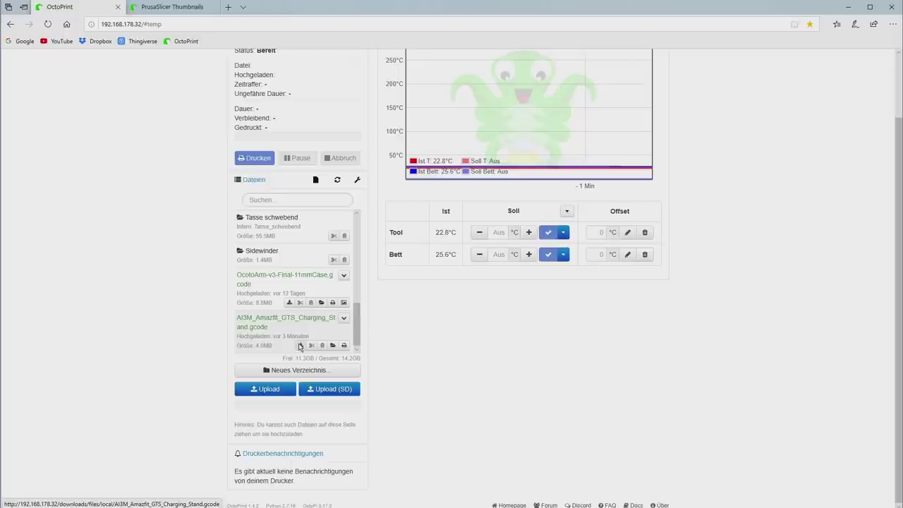
# - View the thumbnail of Box_v2.gcode in the Seifenschale folder, and close it
pyautogui.moveTo(357, 326); pyautogui.dragTo(347, 228)
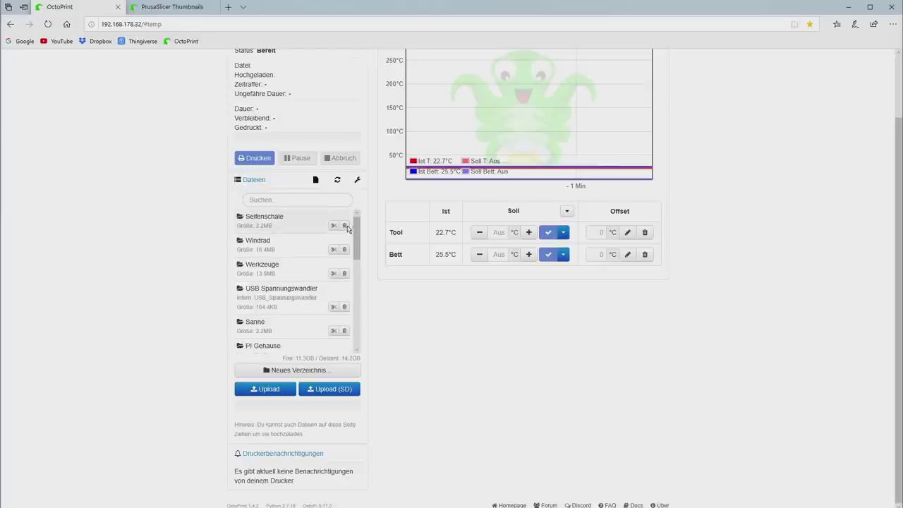
pyautogui.click(280, 221)
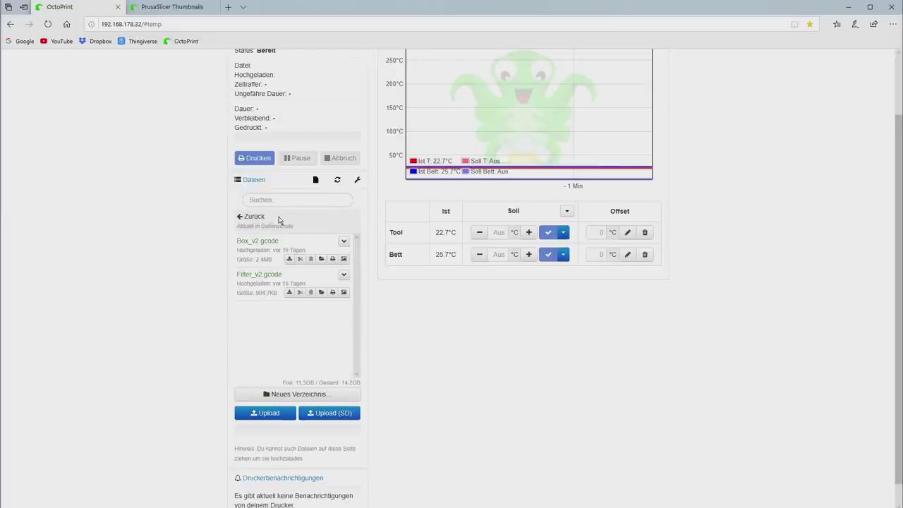
pyautogui.click(344, 260)
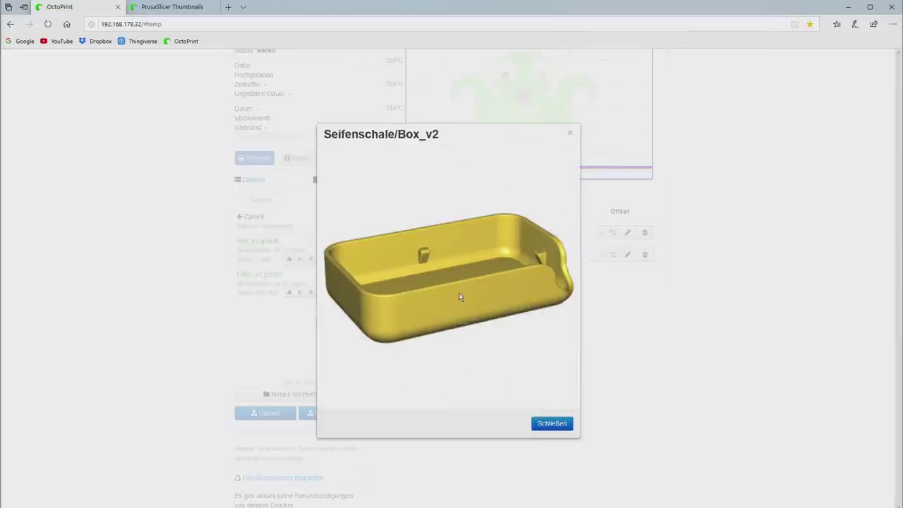
pyautogui.click(545, 427)
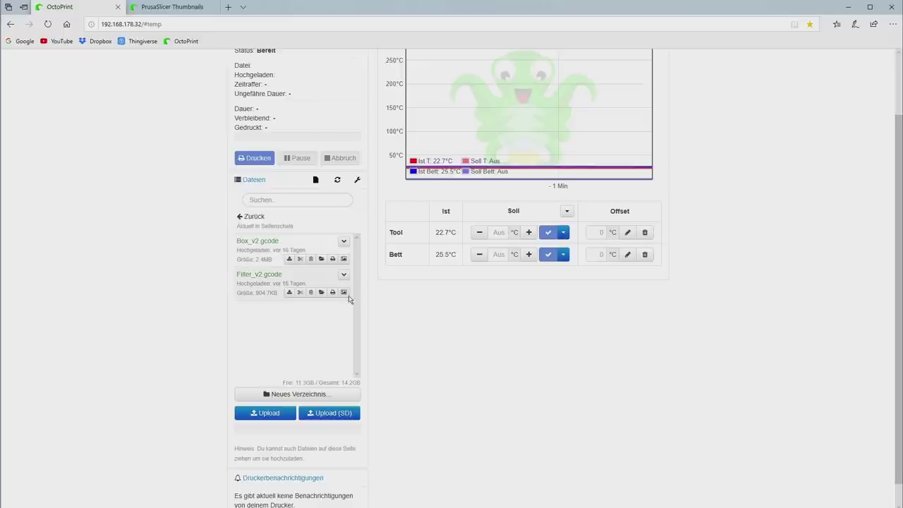
# - Enable inline thumbnails for the Ultimaker Format Package plugin in the OctoPrint settings and save
pyautogui.scroll(2, 422, 348)
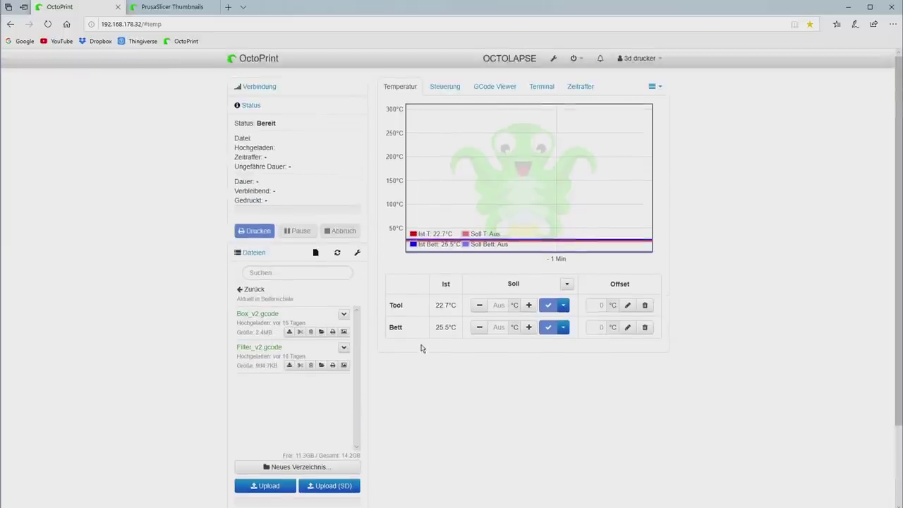
pyautogui.click(553, 59)
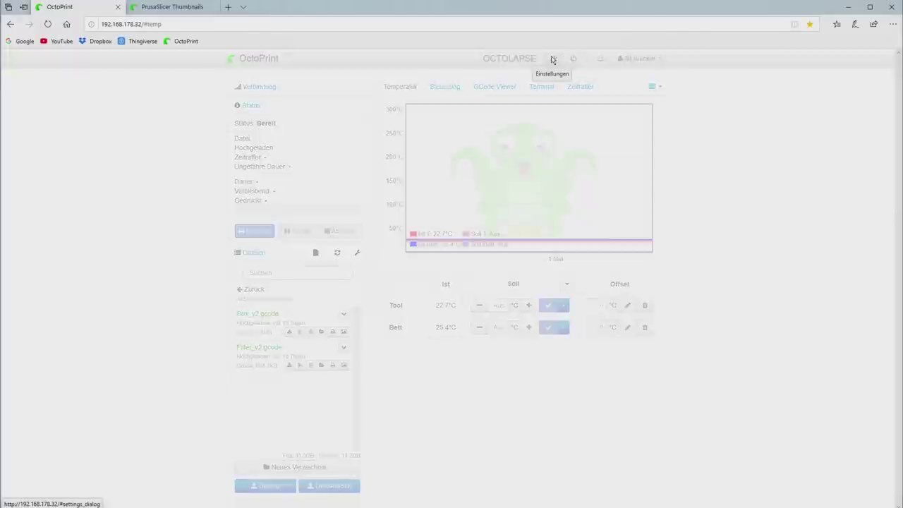
pyautogui.scroll(-3, 258, 411)
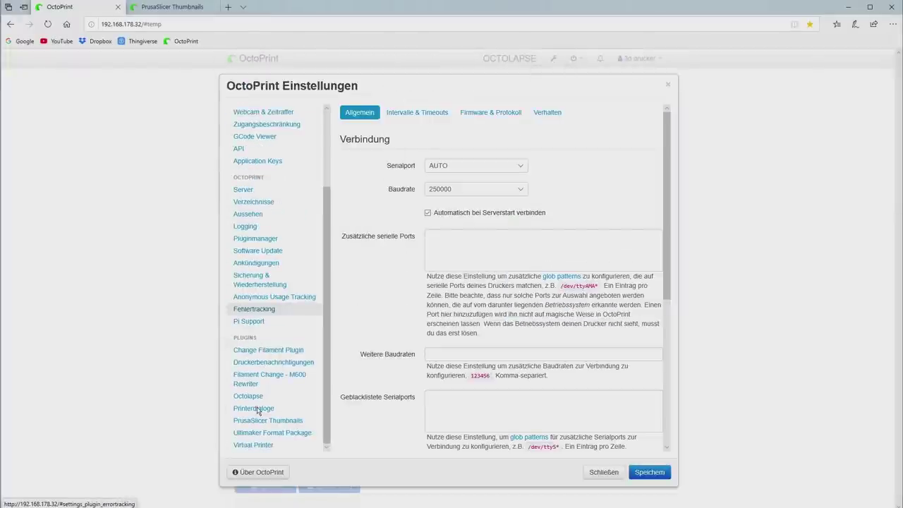
pyautogui.click(277, 435)
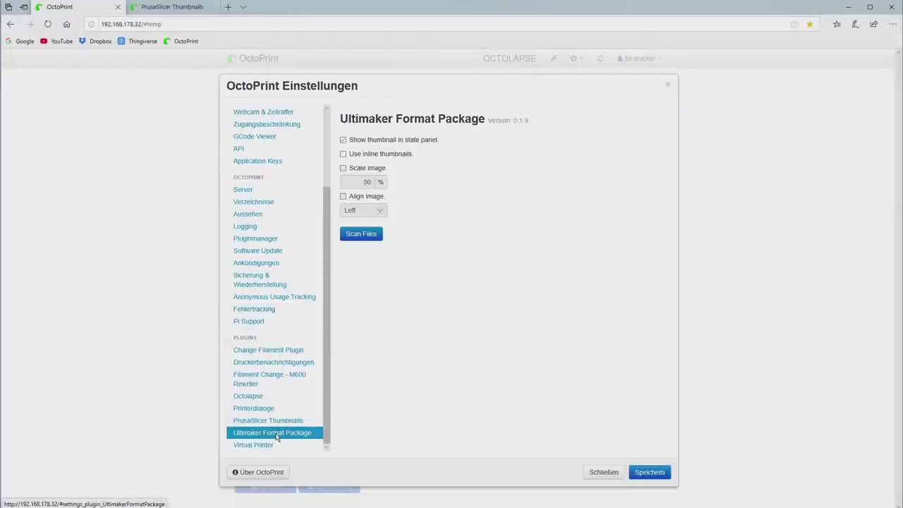
pyautogui.click(343, 155)
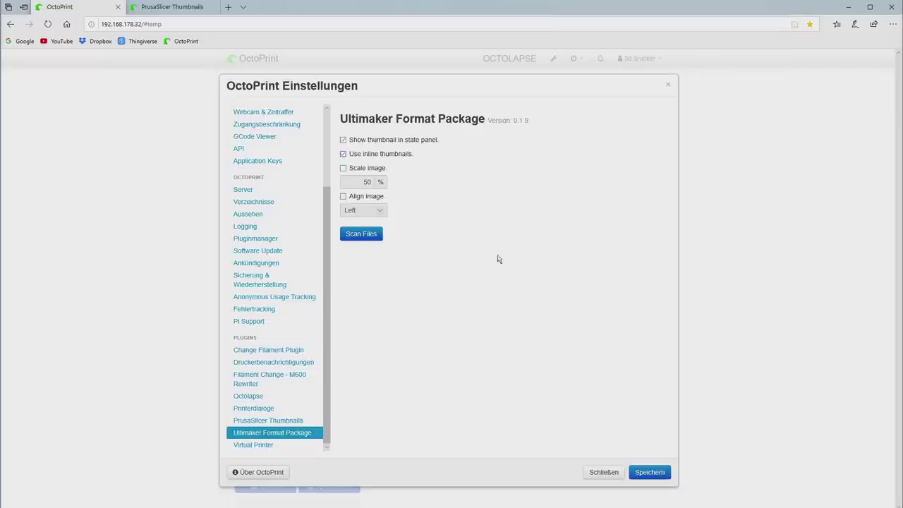
pyautogui.click(644, 476)
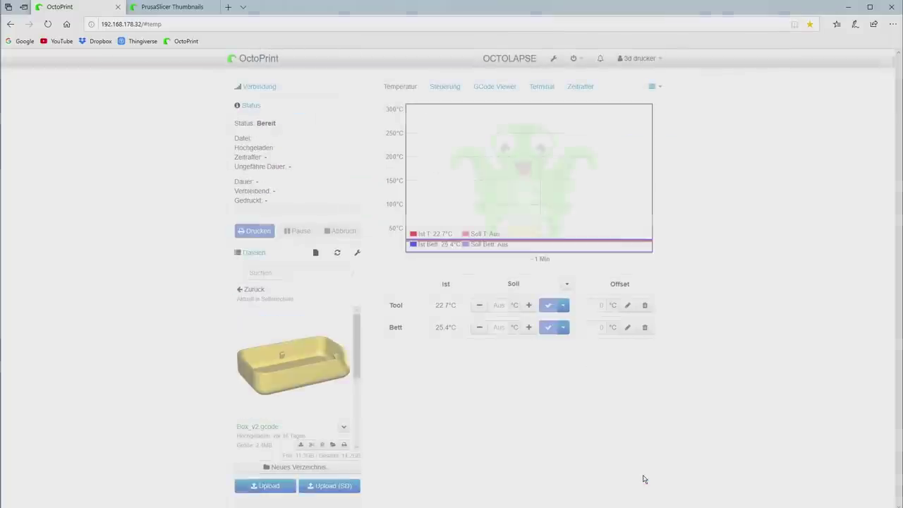
# - Browse the inline thumbnails of the print files in the Seifenschale folder, going back to the main file list and reopening the folder
pyautogui.scroll(-2, 324, 355)
pyautogui.scroll(-3, 324, 356)
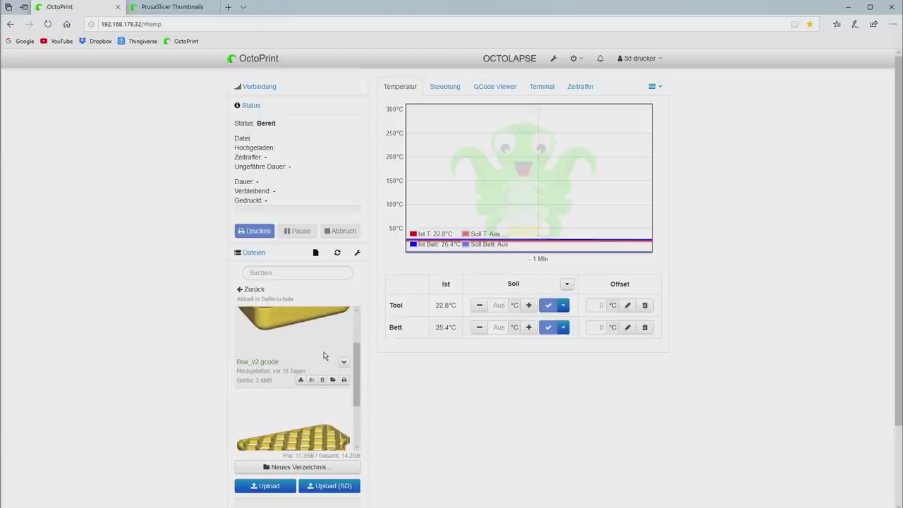
pyautogui.scroll(4, 310, 346)
pyautogui.click(242, 290)
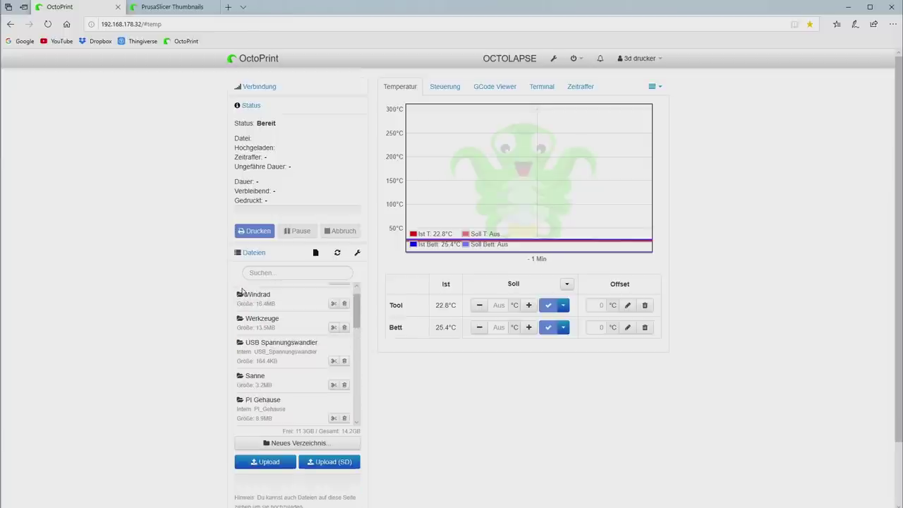
pyautogui.scroll(1, 272, 329)
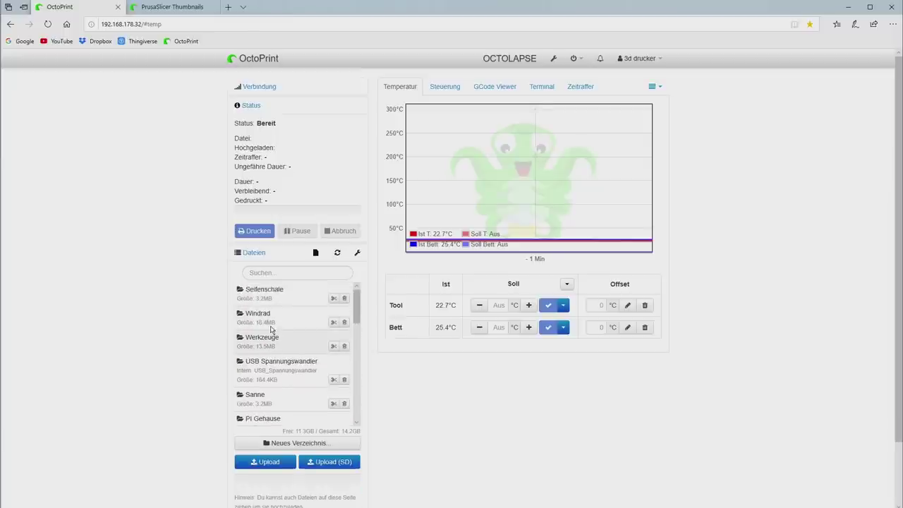
pyautogui.click(259, 290)
pyautogui.scroll(-5, 299, 341)
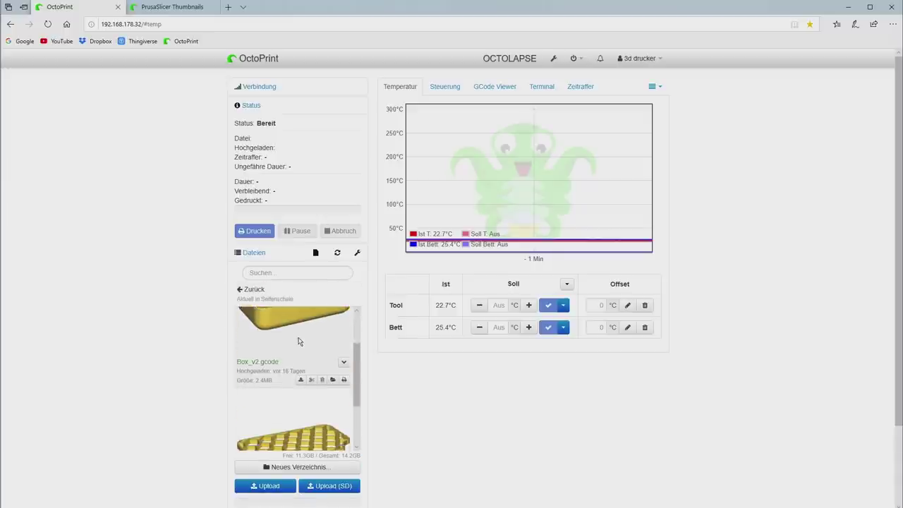
pyautogui.scroll(1, 307, 320)
pyautogui.scroll(4, 307, 318)
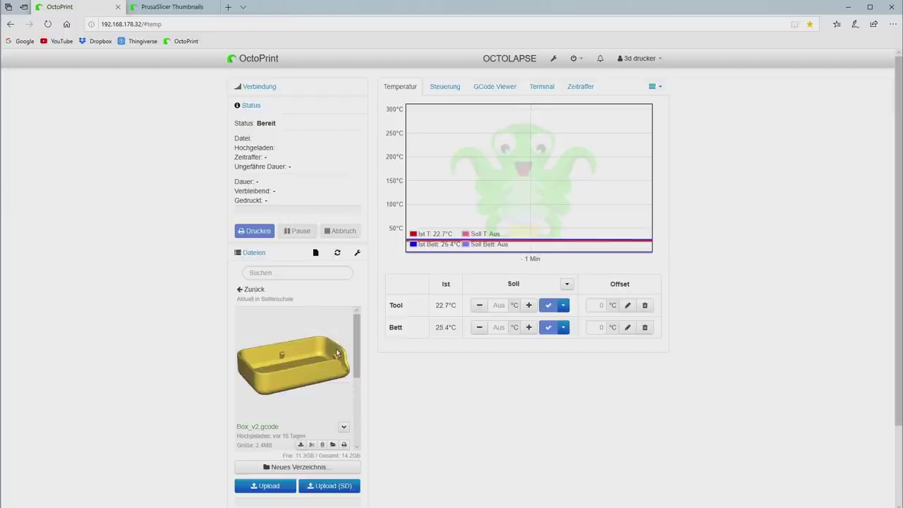
pyautogui.click(240, 290)
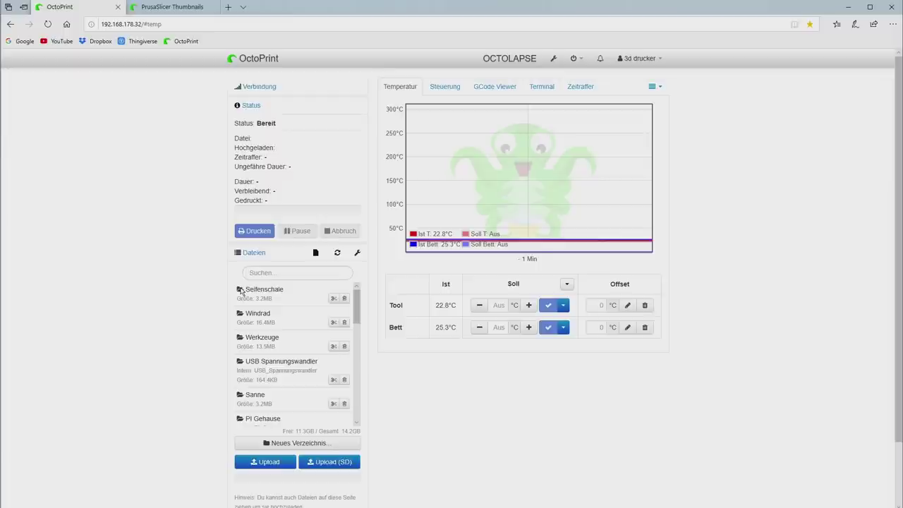
pyautogui.click(278, 291)
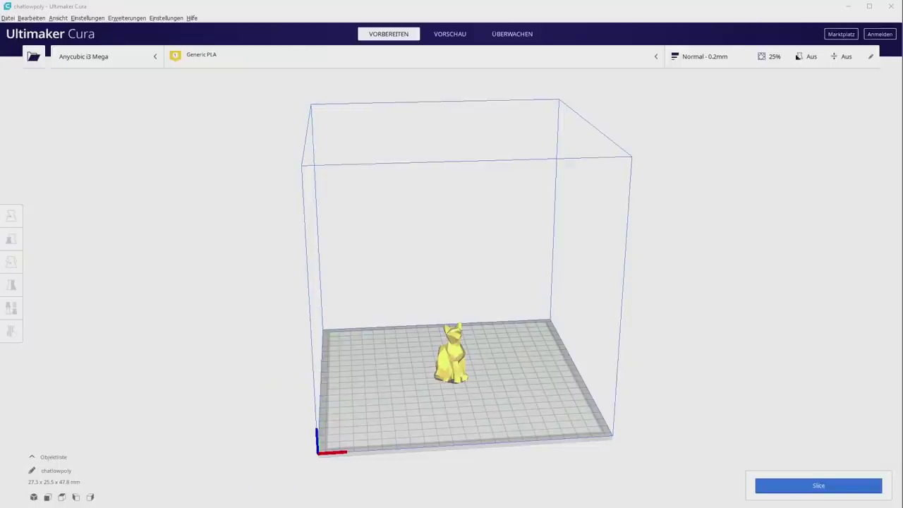
# - Switch to Ultimaker Cura, slice the chatlowpoly model with the Normal 0.2 mm profile and open its layer preview
pyautogui.scroll(5, 488, 374)
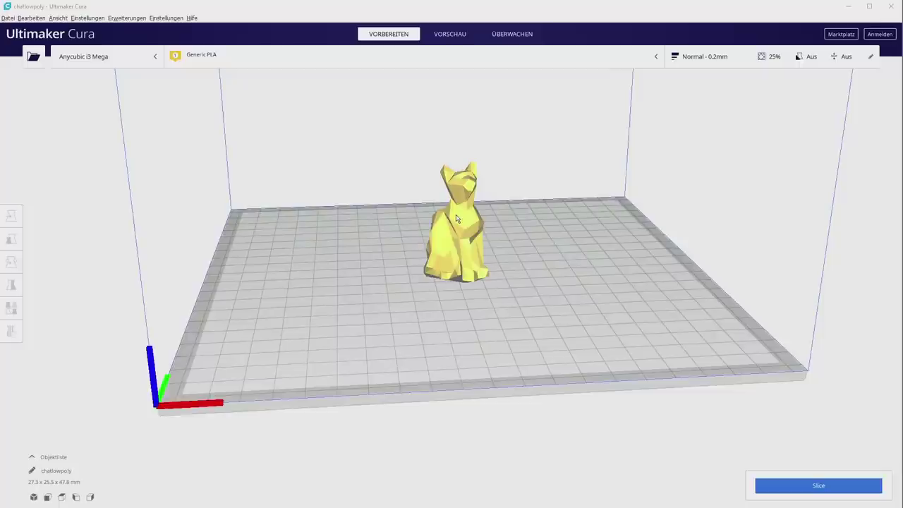
pyautogui.scroll(2, 386, 277)
pyautogui.scroll(2, 430, 301)
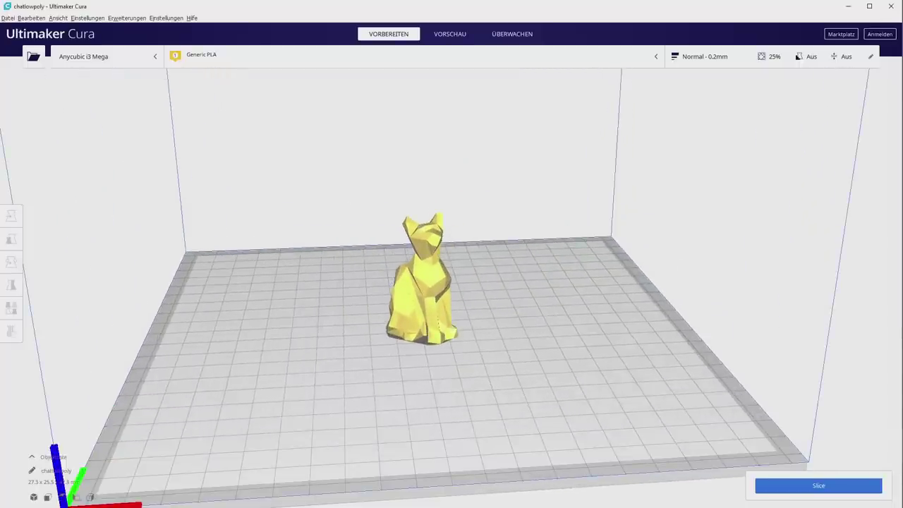
pyautogui.click(820, 487)
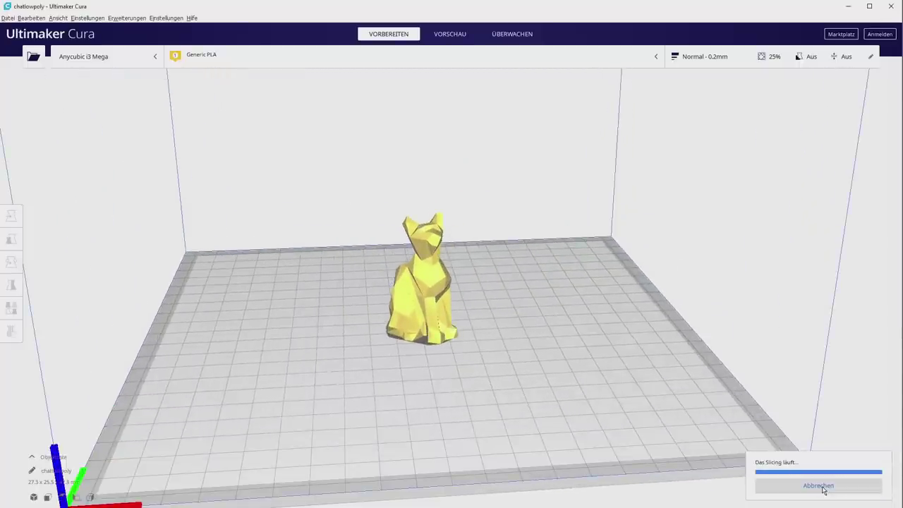
pyautogui.click(766, 485)
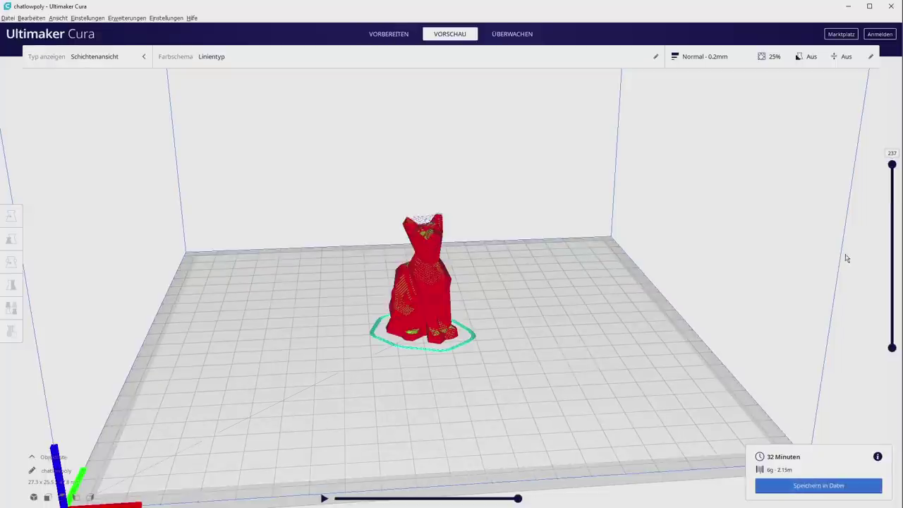
# - Inspect the cat's infill at layer 102 in the layer preview, and restore the display up to layer 237
pyautogui.moveTo(892, 165); pyautogui.dragTo(888, 268)
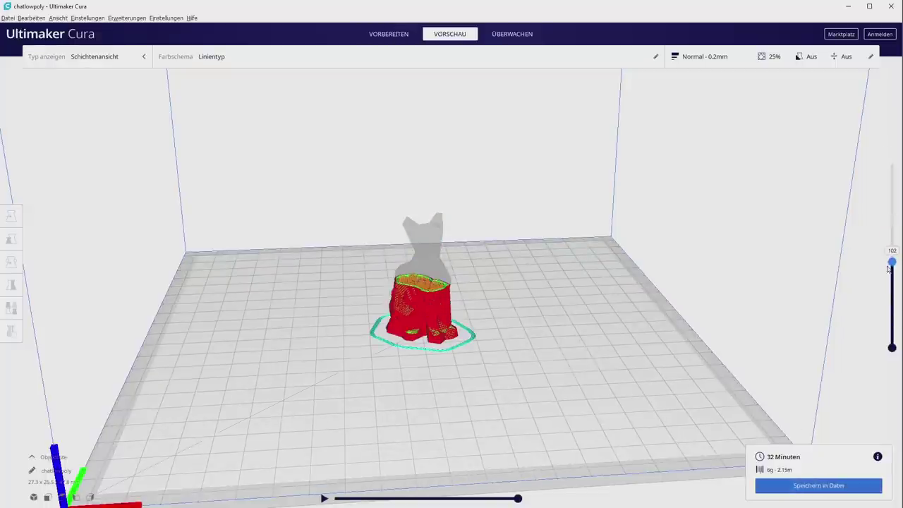
pyautogui.scroll(3, 641, 326)
pyautogui.scroll(5, 458, 238)
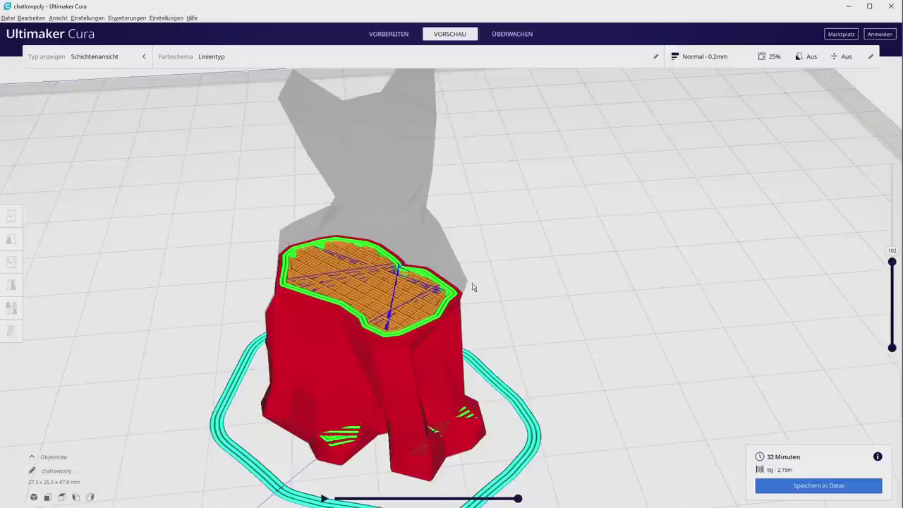
pyautogui.moveTo(893, 263); pyautogui.dragTo(891, 144)
pyautogui.scroll(-3, 541, 243)
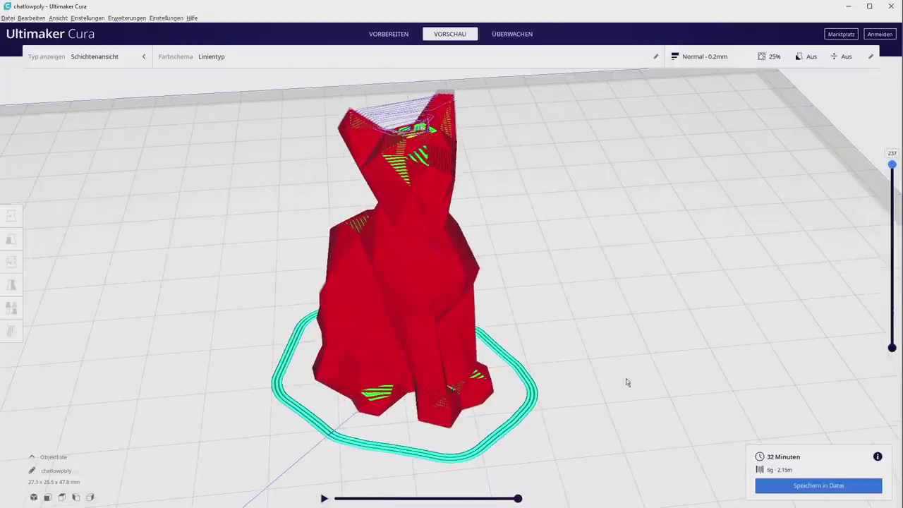
# - Save the sliced model as chatlowpoly in the Ultimaker Format Package (*.ufp) file type
pyautogui.click(818, 486)
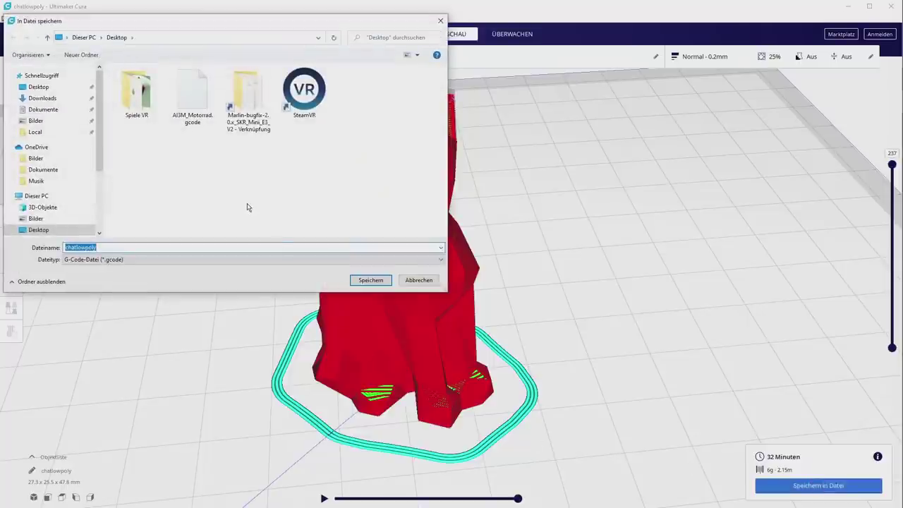
pyautogui.click(127, 261)
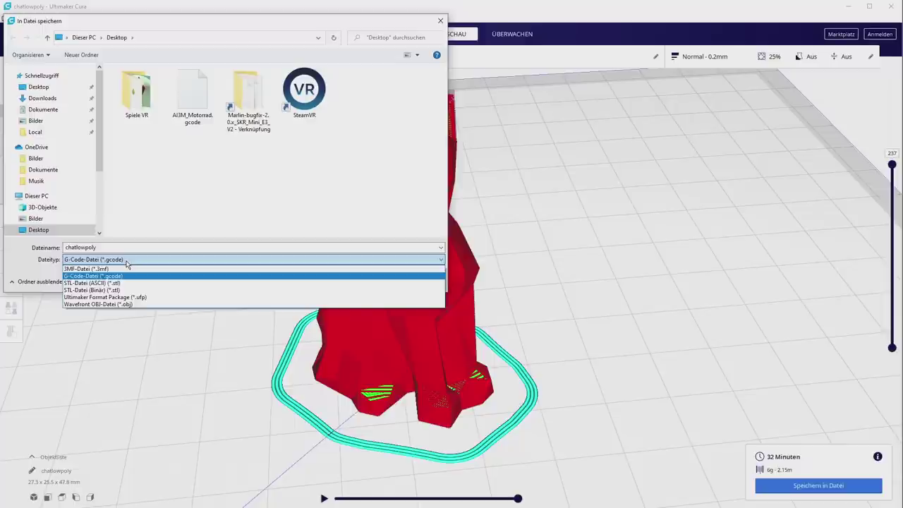
pyautogui.click(128, 297)
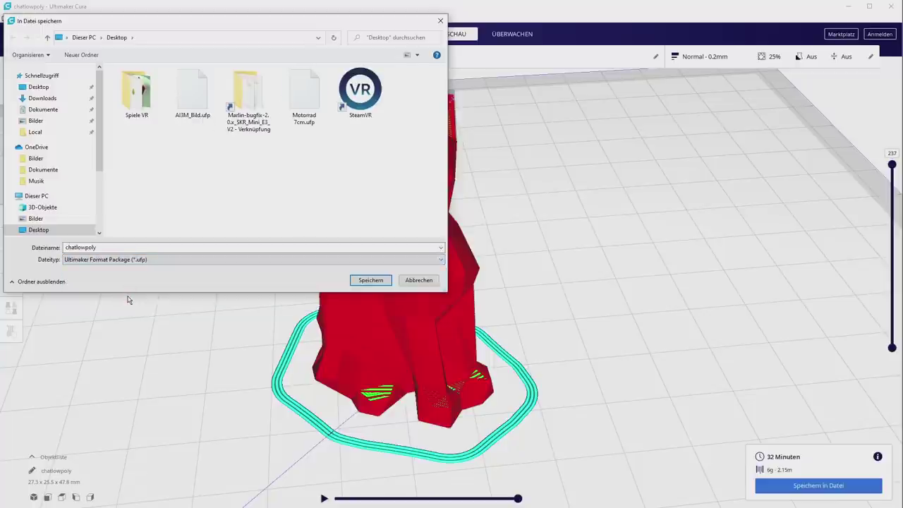
pyautogui.click(372, 282)
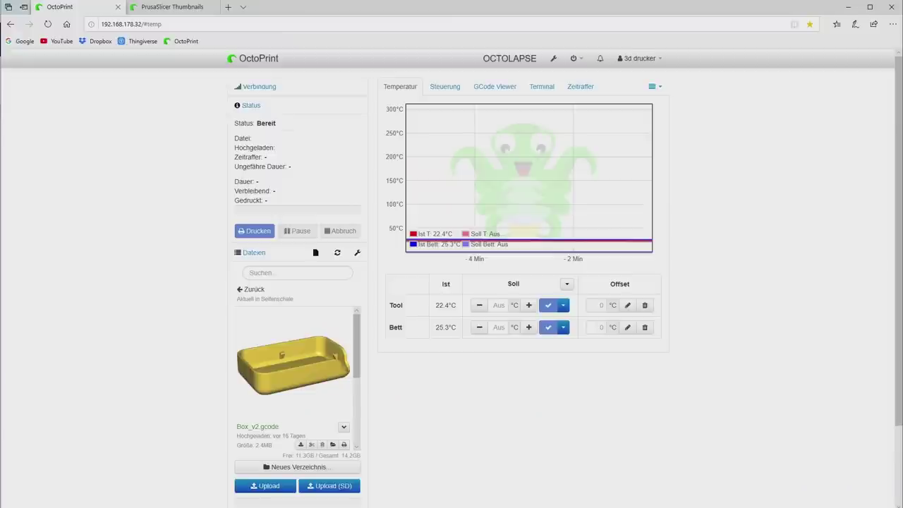
# - Switch to OctoPrint, leave the Seifenschale folder and look through the main file list down to its last files
pyautogui.click(254, 289)
pyautogui.scroll(-3, 273, 304)
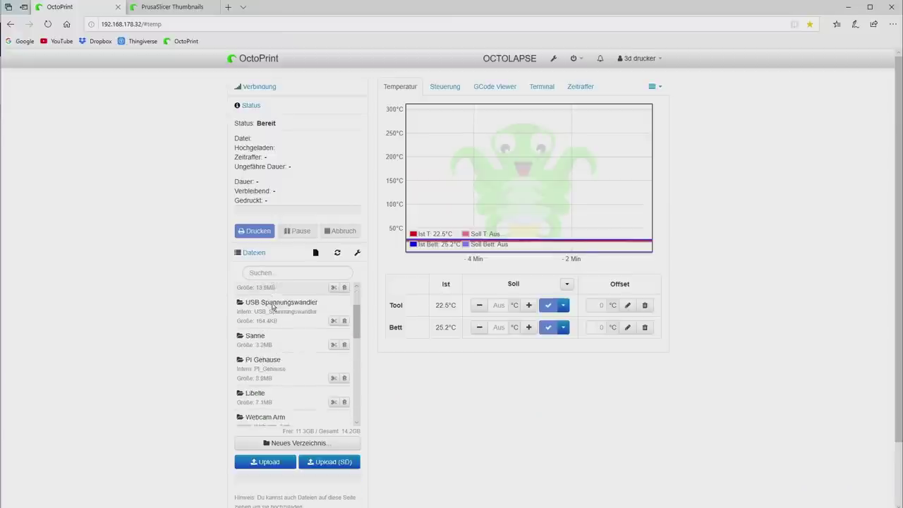
pyautogui.scroll(-6, 274, 305)
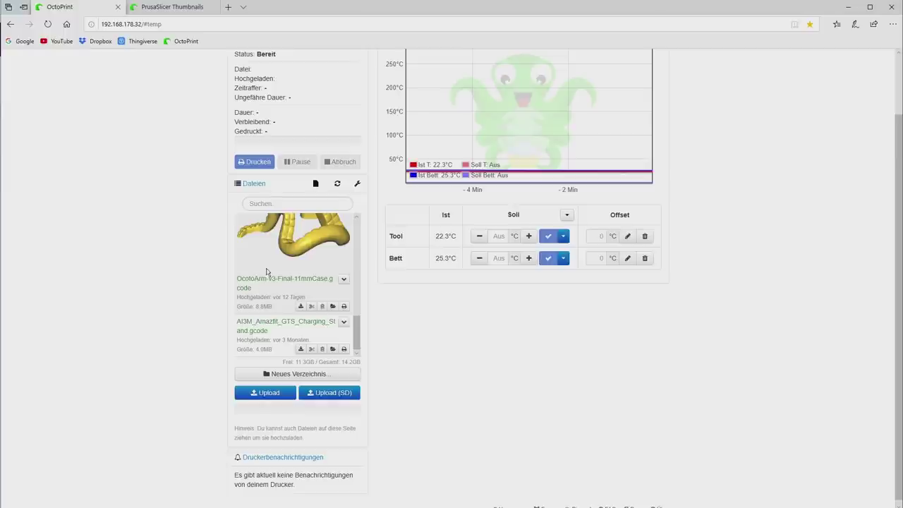
pyautogui.scroll(3, 267, 271)
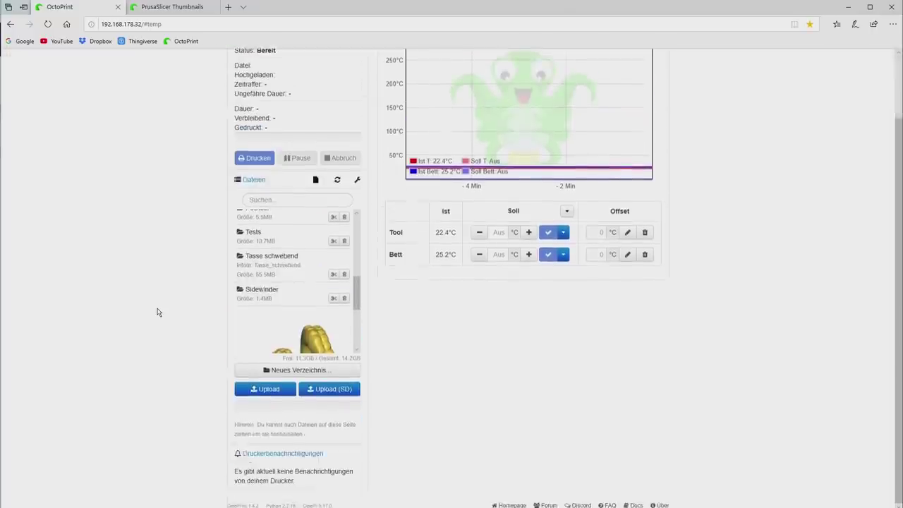
pyautogui.scroll(5, 296, 278)
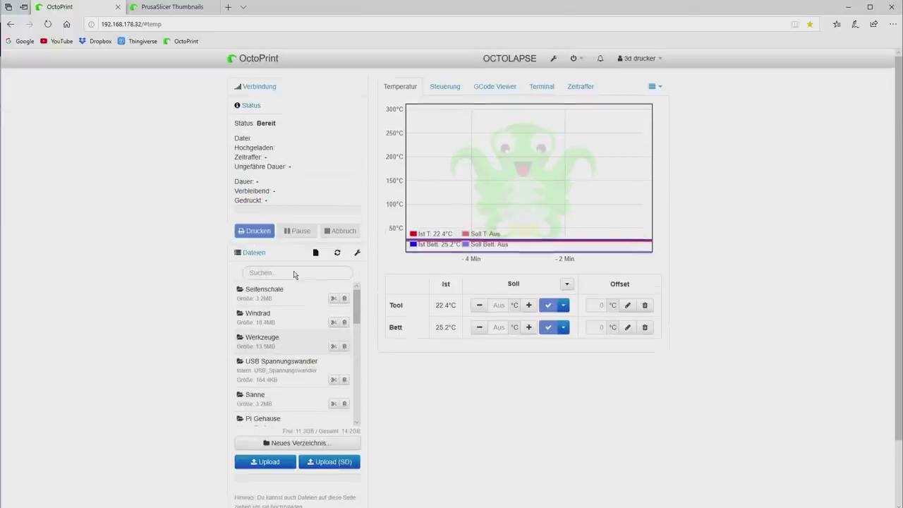
pyautogui.scroll(-3, 359, 348)
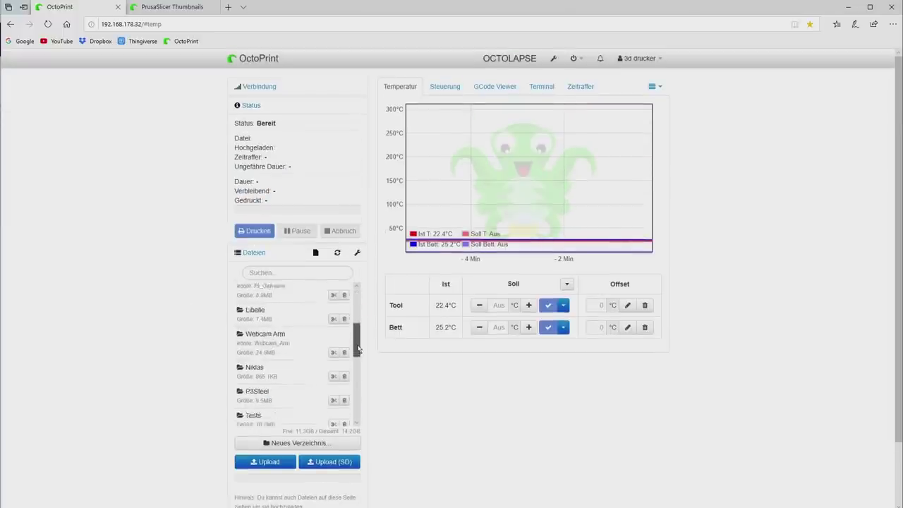
pyautogui.scroll(-5, 358, 348)
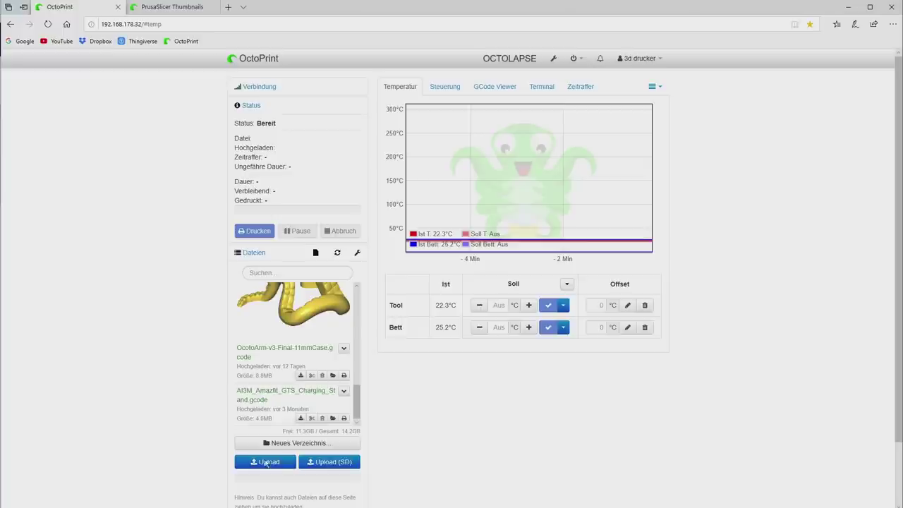
# - Upload chatlowpoly.ufp from the test folder and load the resulting chatlowpoly.gcode for printing
pyautogui.click(267, 462)
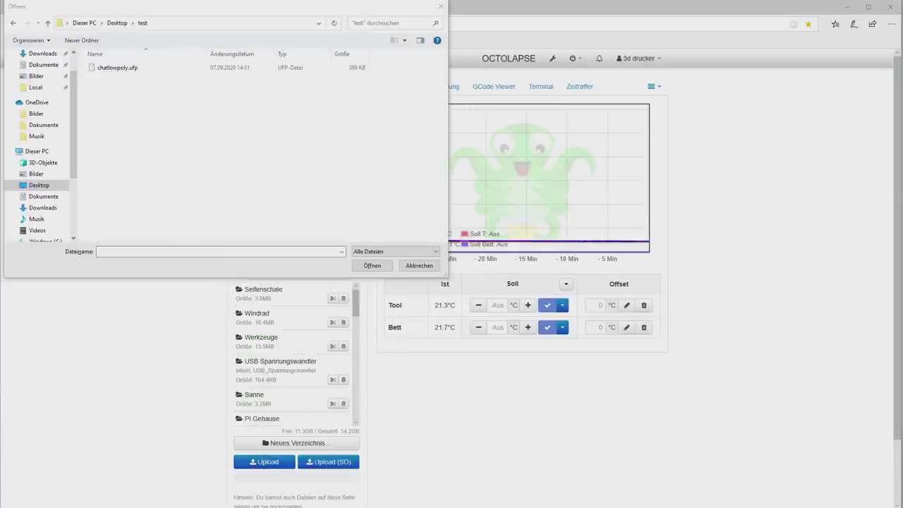
pyautogui.doubleClick(117, 67)
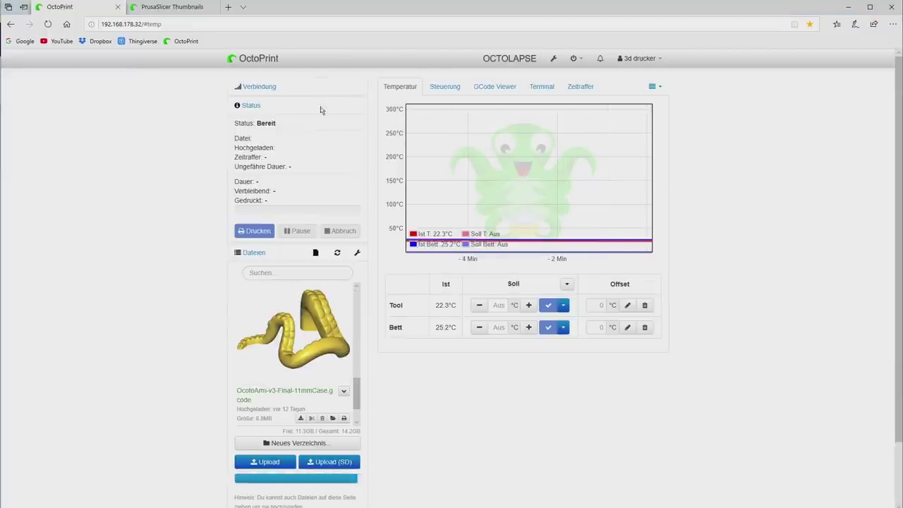
pyautogui.moveTo(356, 387)
pyautogui.mouseDown()
pyautogui.moveTo(354, 355)
pyautogui.moveTo(358, 374)
pyautogui.mouseUp()
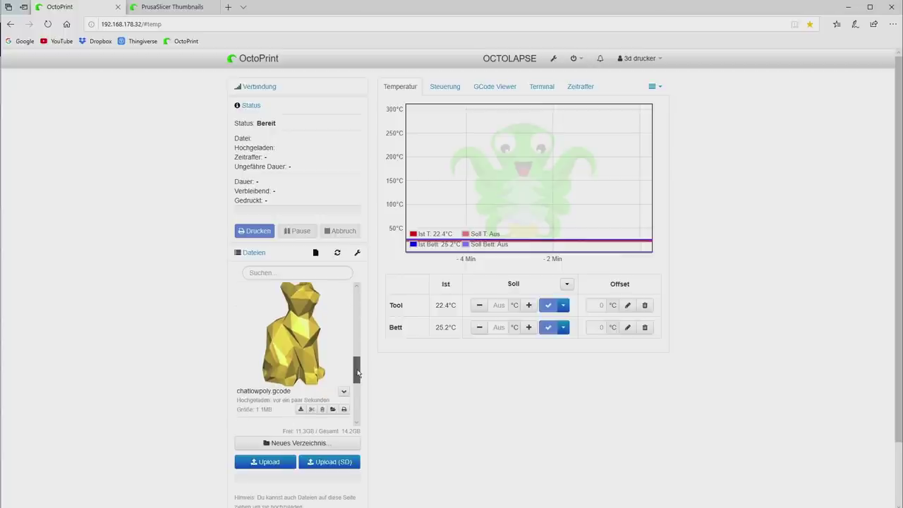
pyautogui.click(333, 409)
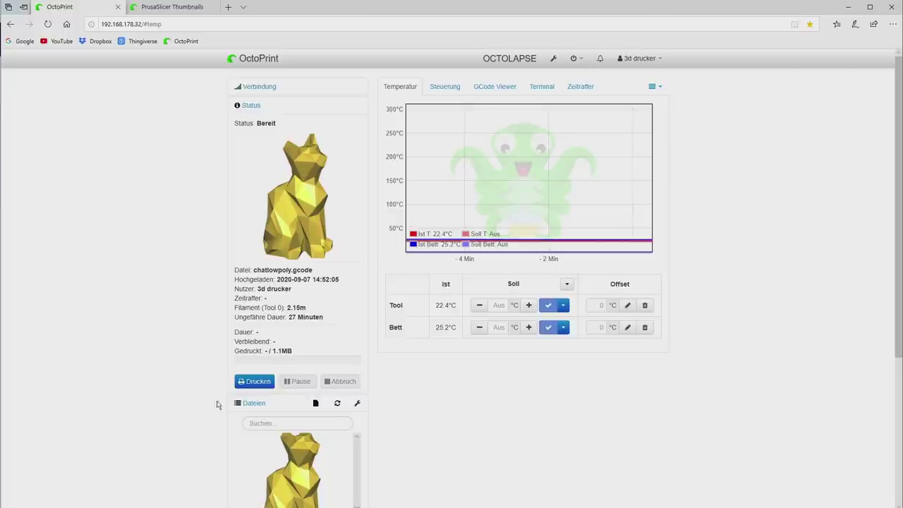
pyautogui.scroll(-2, 376, 441)
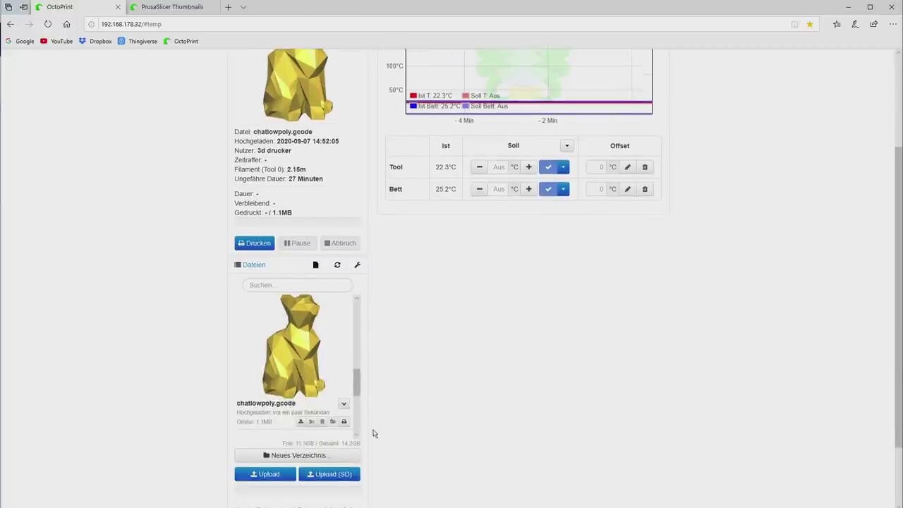
pyautogui.moveTo(357, 379); pyautogui.dragTo(369, 311)
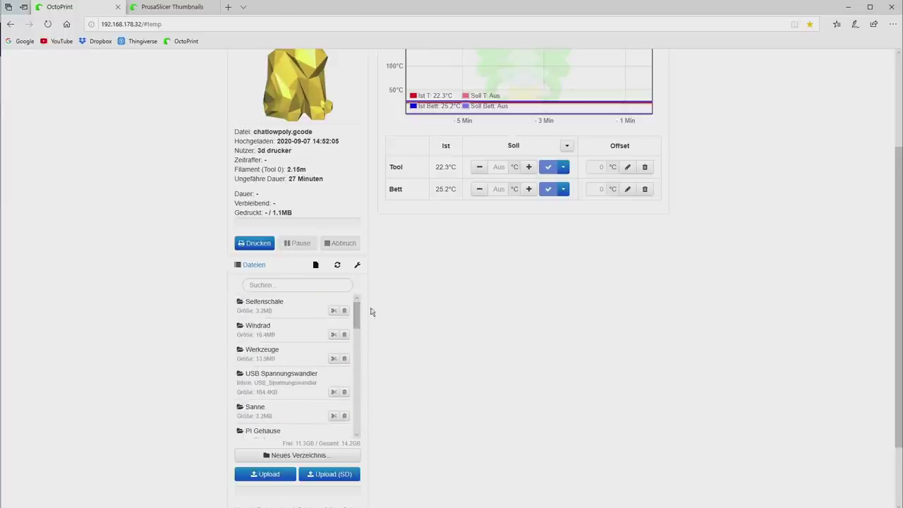
pyautogui.scroll(2, 381, 332)
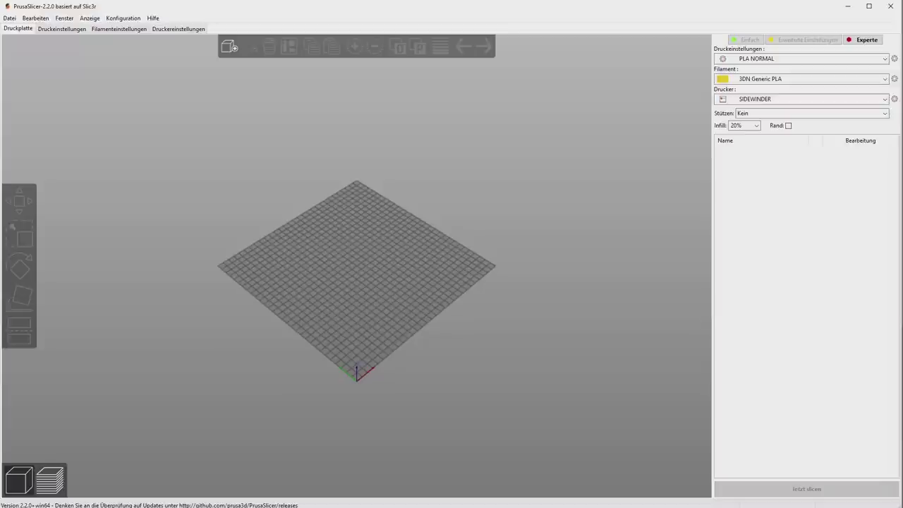
# - Switch to PrusaSlicer, show its configuration folder, and copy the example resolutions 16x16,220x124 from the PrusaSlicer Thumbnails plugin page
pyautogui.click(152, 19)
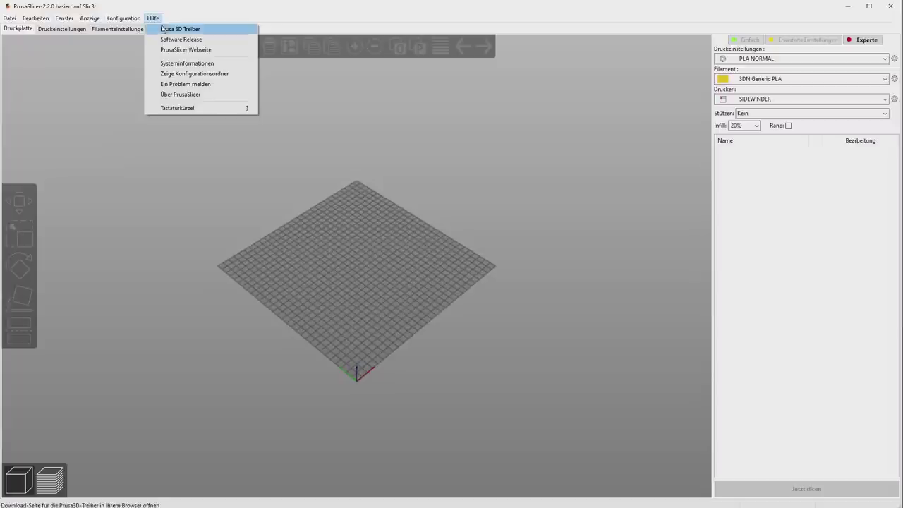
pyautogui.click(192, 74)
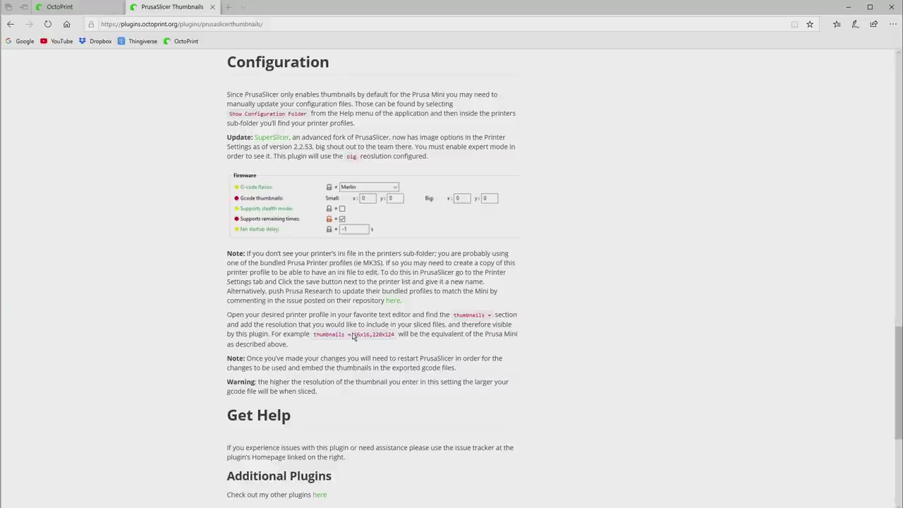
pyautogui.moveTo(352, 335); pyautogui.dragTo(395, 339)
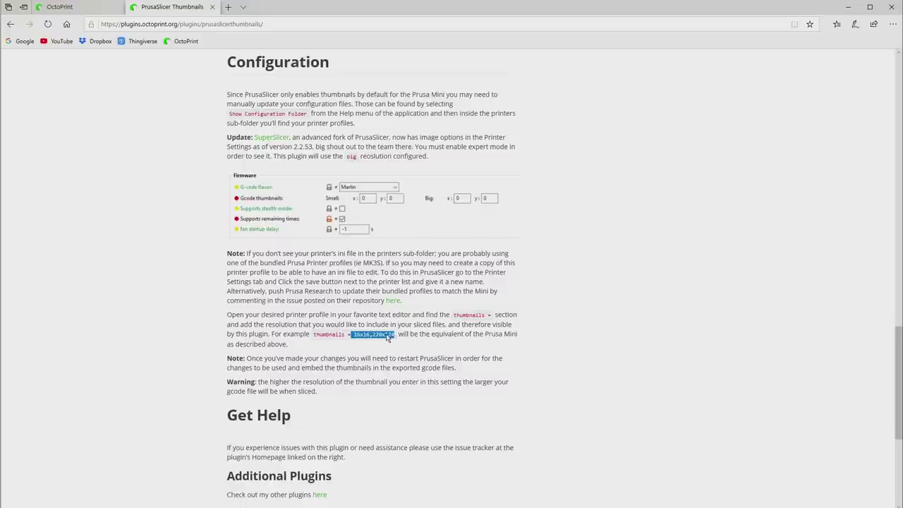
pyautogui.rightClick(387, 338)
pyautogui.click(397, 346)
# - Return to the PrusaSlicer configuration folder and open the SIDEWINDER profile from its printer subfolder in the Editor text editor
pyautogui.hotkey('alt', 'Tab')
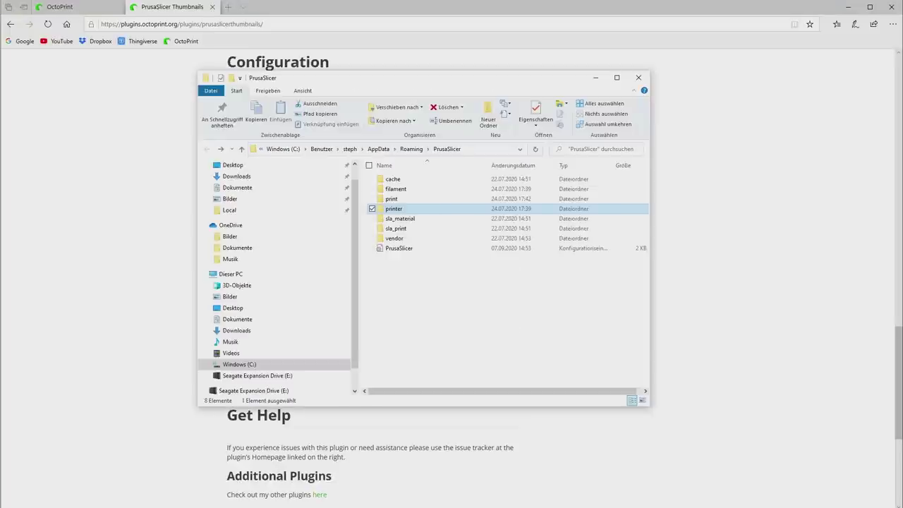
pyautogui.doubleClick(393, 209)
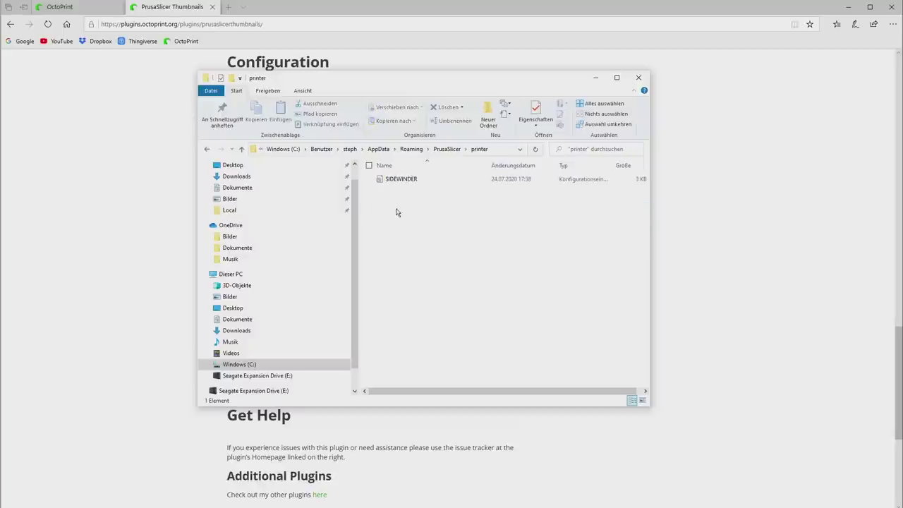
pyautogui.rightClick(402, 180)
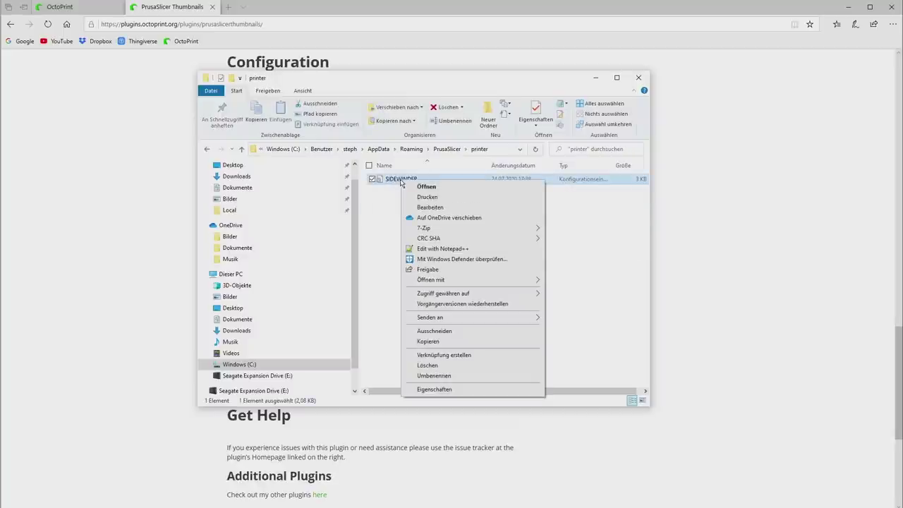
pyautogui.moveTo(486, 282)
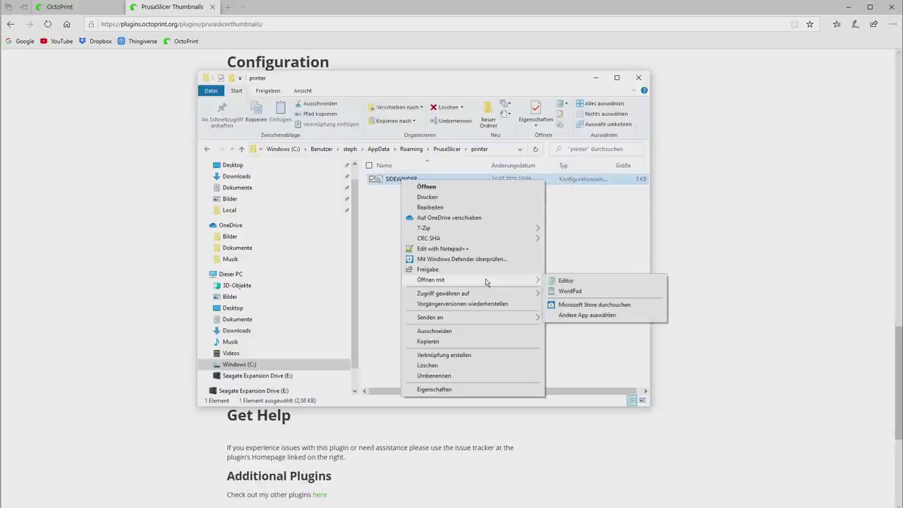
pyautogui.click(564, 281)
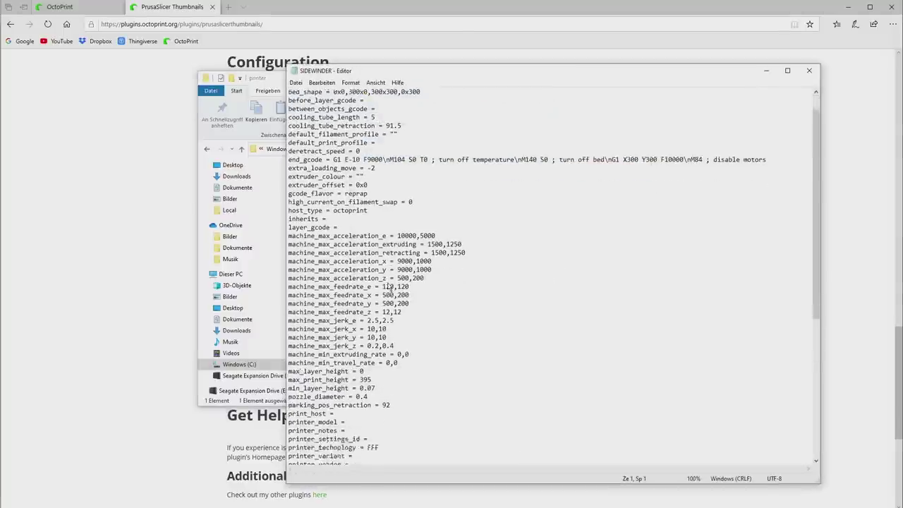
# - Set the thumbnails entry of the SIDEWINDER profile to 16x16,220x124, save the file, and close the editor and folder window
pyautogui.scroll(-10, 389, 286)
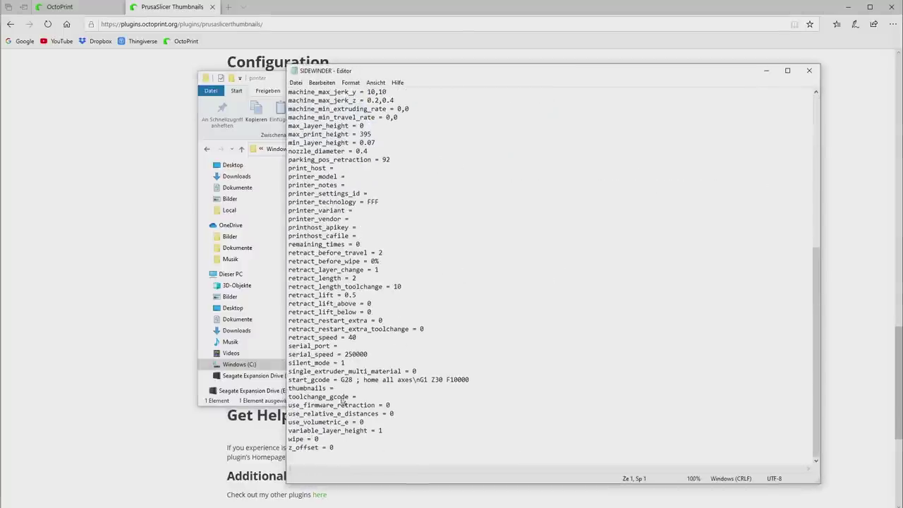
pyautogui.click(343, 388)
pyautogui.hotkey('ctrl', 'v')
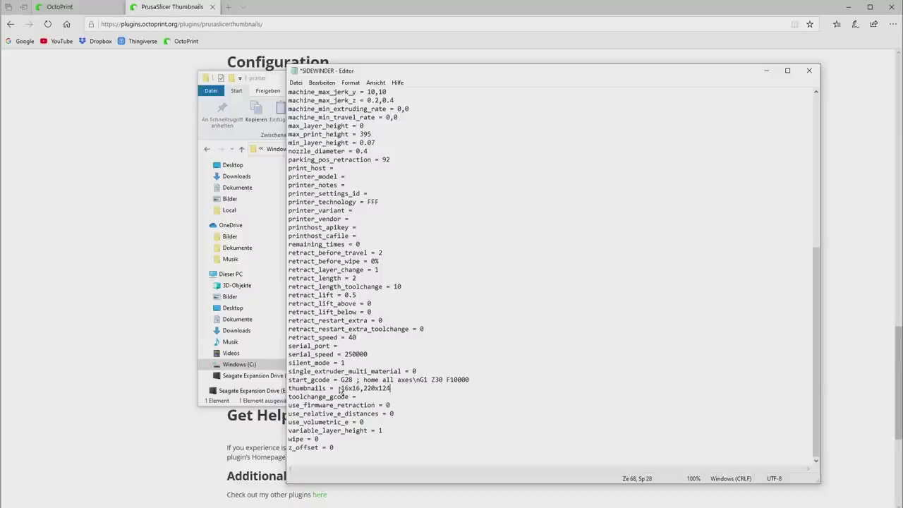
pyautogui.click(341, 388)
pyautogui.press('BackSpace')
pyautogui.click(808, 71)
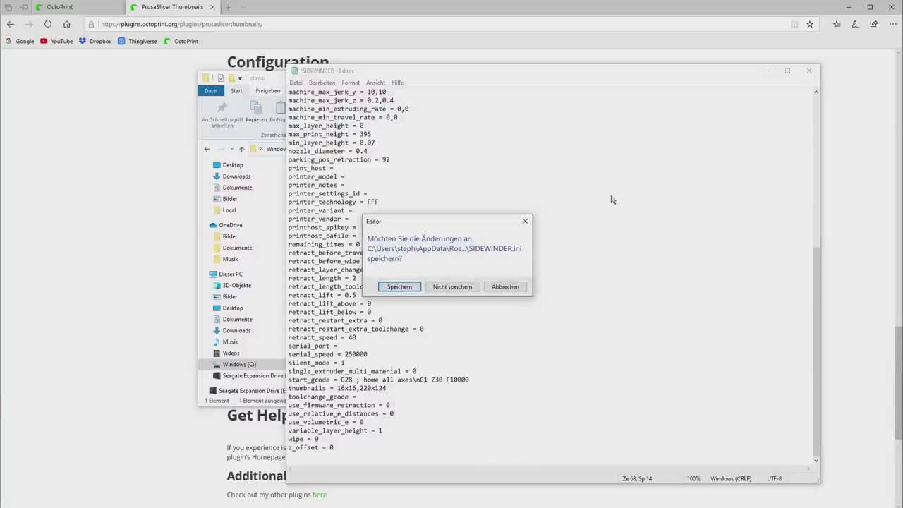
pyautogui.click(400, 287)
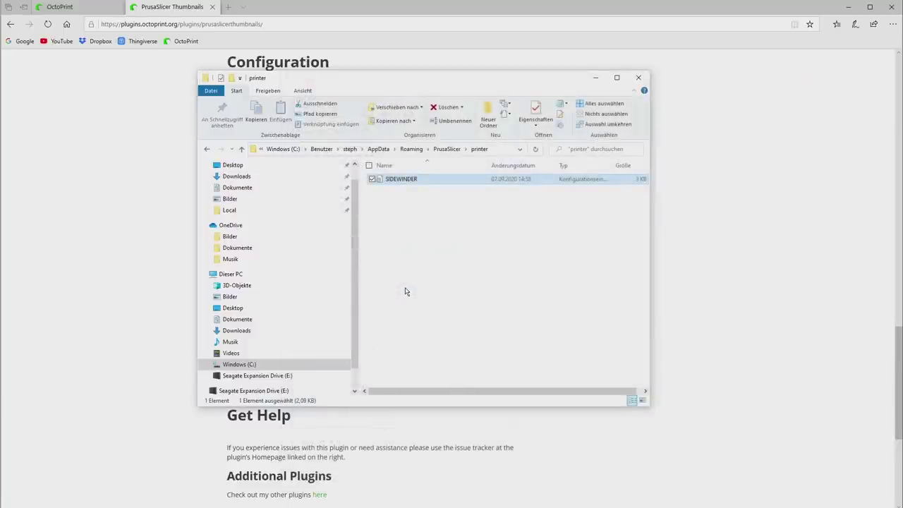
pyautogui.click(638, 77)
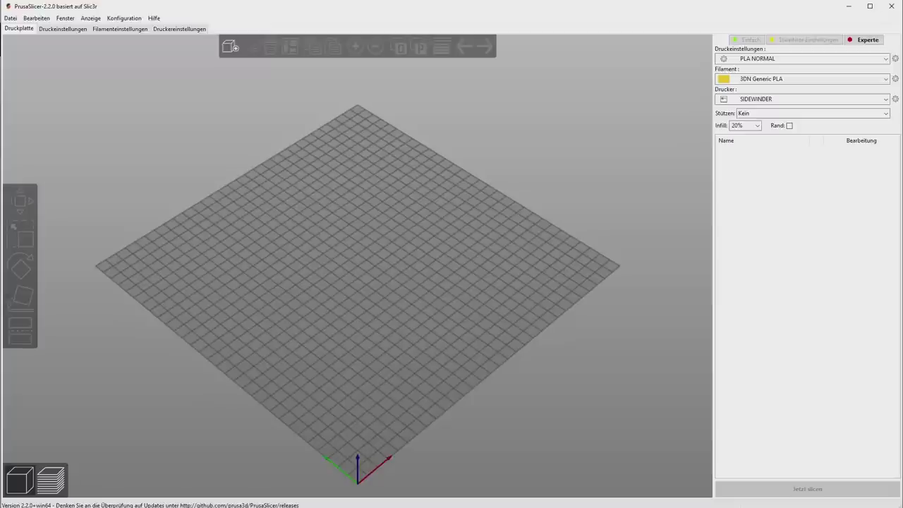
# - Switch to PrusaSlicer and import chatlowpoly.stl from the 3D-Objekte folder onto the build plate
pyautogui.click(230, 47)
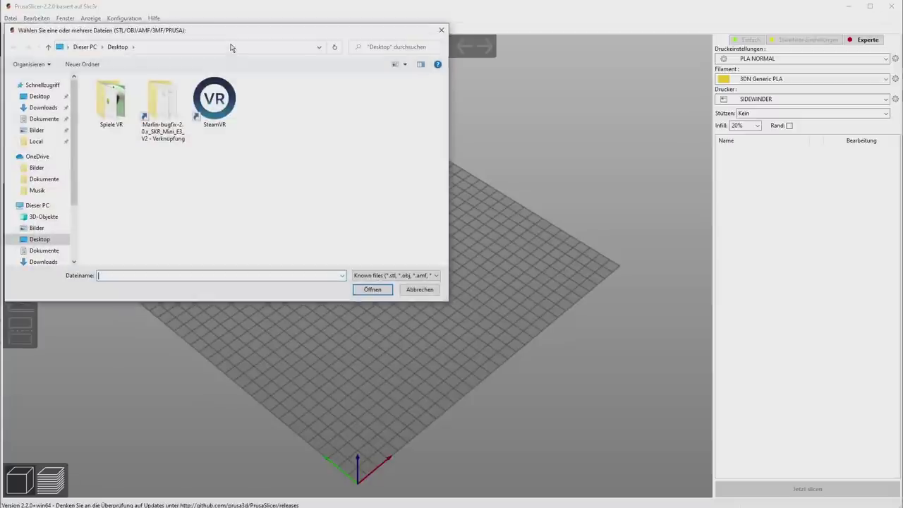
pyautogui.click(40, 218)
pyautogui.doubleClick(311, 161)
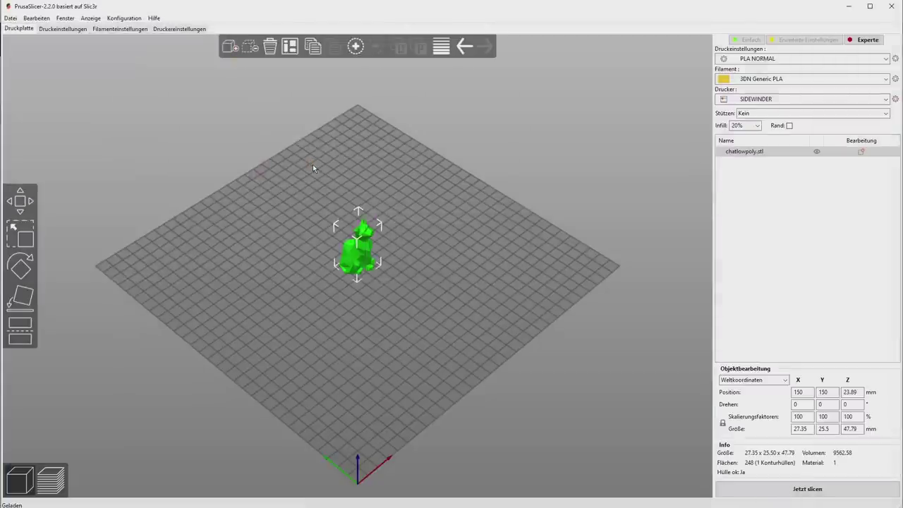
# - Slice the cat model and export the G-code as chatlowpoly to the Desktop
pyautogui.click(749, 488)
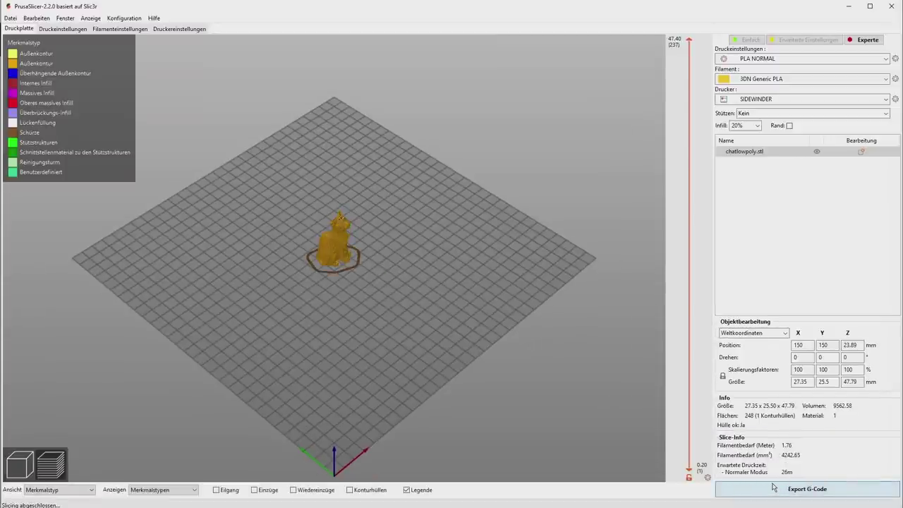
pyautogui.click(779, 489)
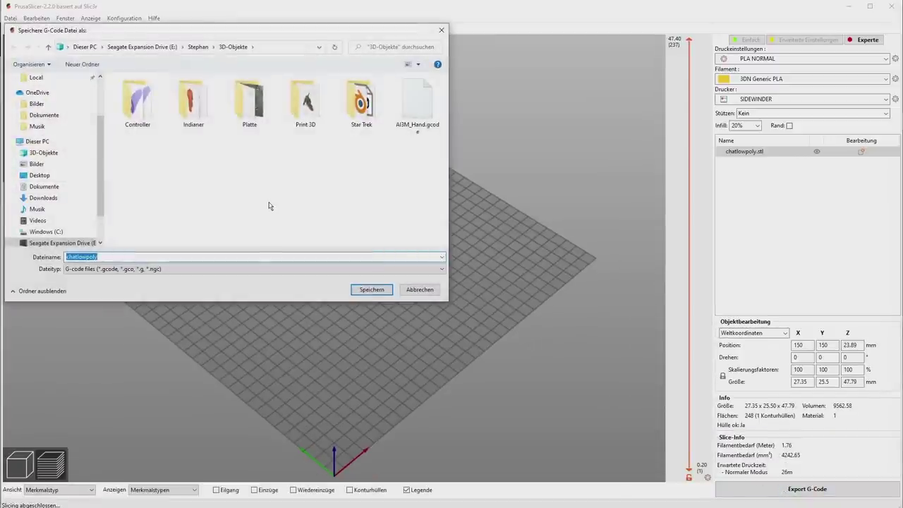
pyautogui.click(41, 176)
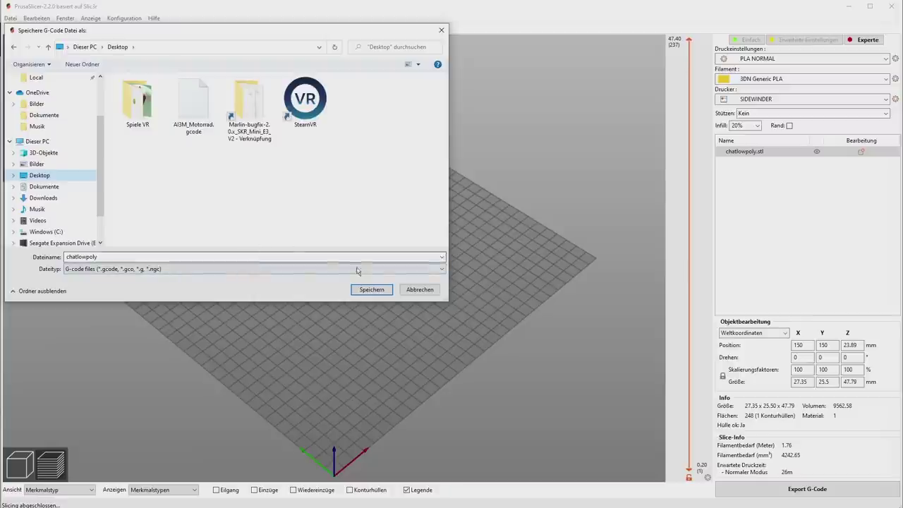
pyautogui.click(372, 290)
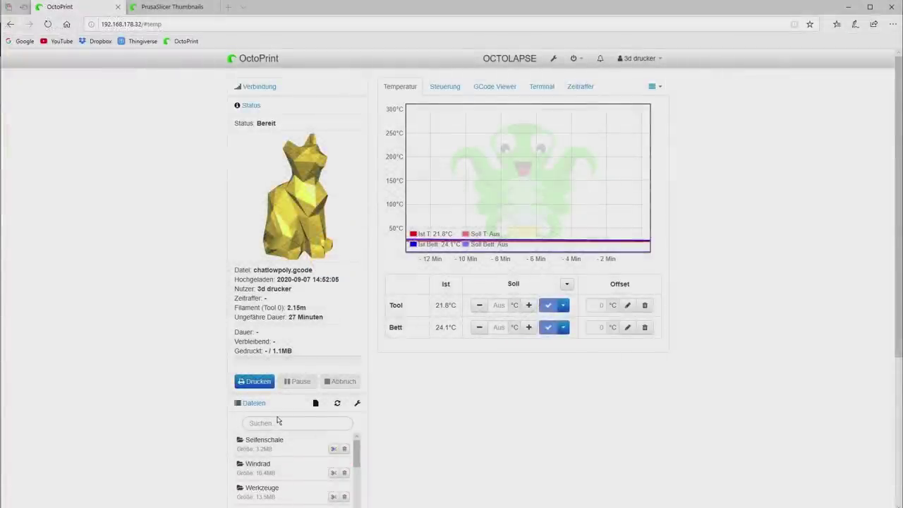
# - Switch to OctoPrint, open the Seifenschale folder and look through its files down to Filter_v2.gcode
pyautogui.scroll(-3, 279, 419)
pyautogui.scroll(-2, 298, 414)
pyautogui.scroll(-4, 397, 390)
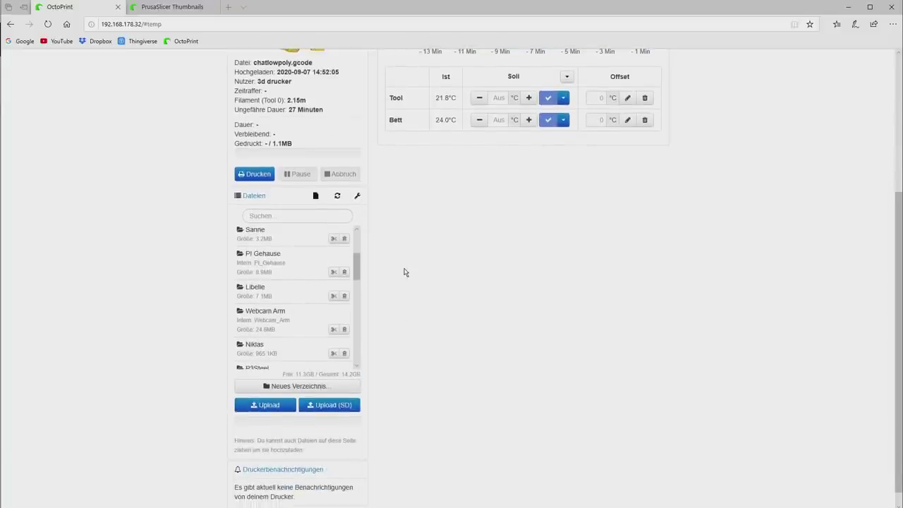
pyautogui.scroll(3, 355, 264)
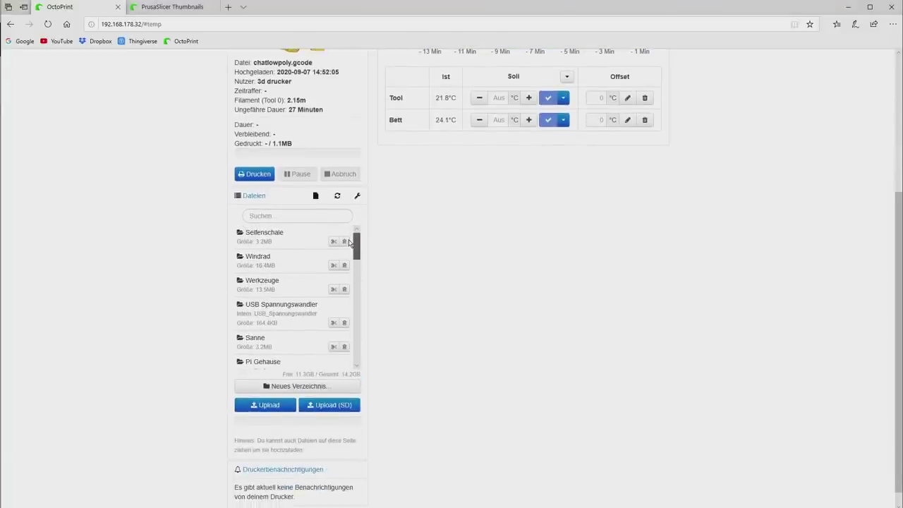
pyautogui.click(271, 232)
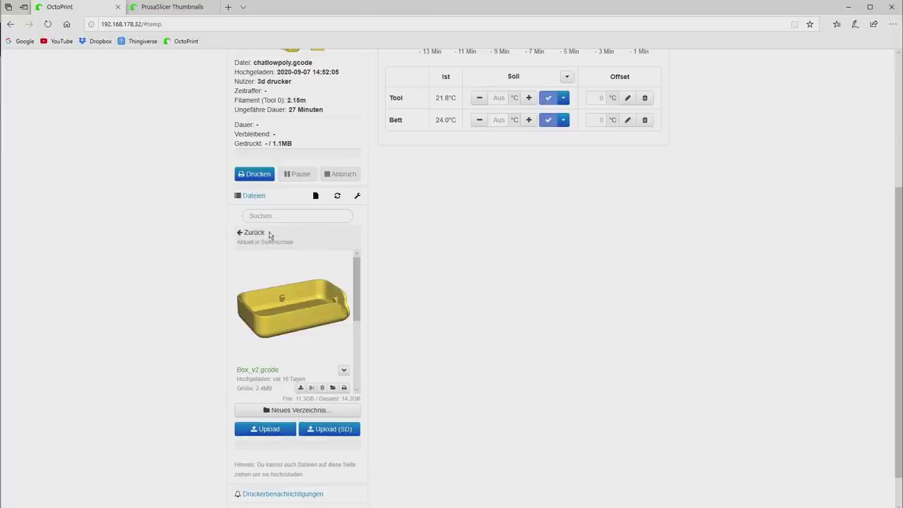
pyautogui.moveTo(354, 279); pyautogui.dragTo(358, 351)
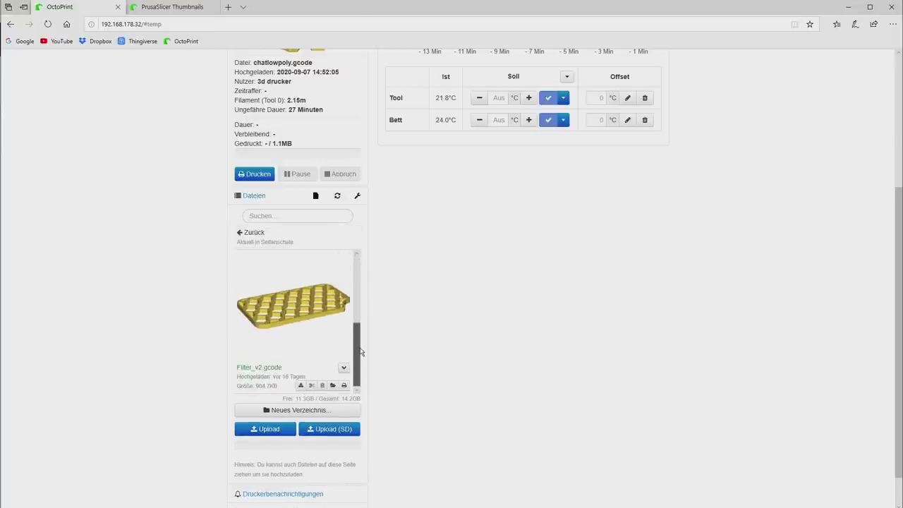
# - Upload the exported chatlowpoly.gcode into the Seifenschale folder and bring its thumbnail into view
pyautogui.click(282, 431)
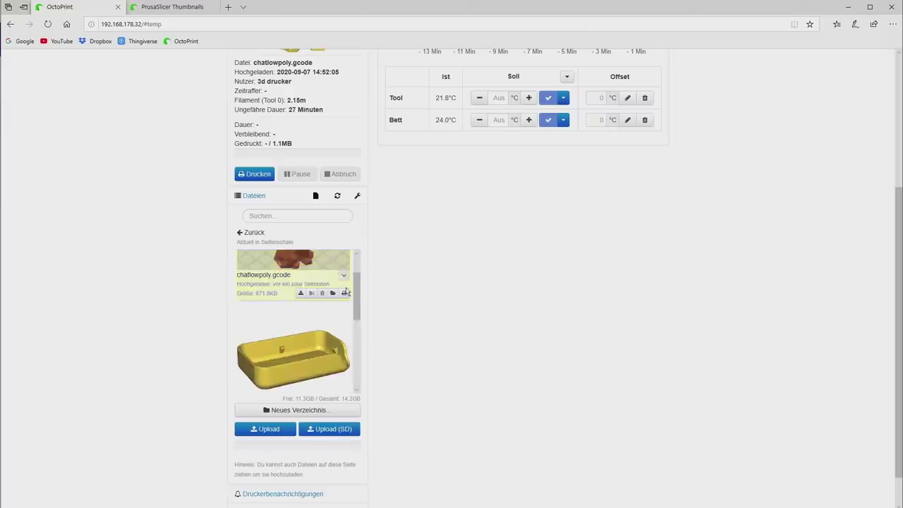
pyautogui.scroll(1, 344, 290)
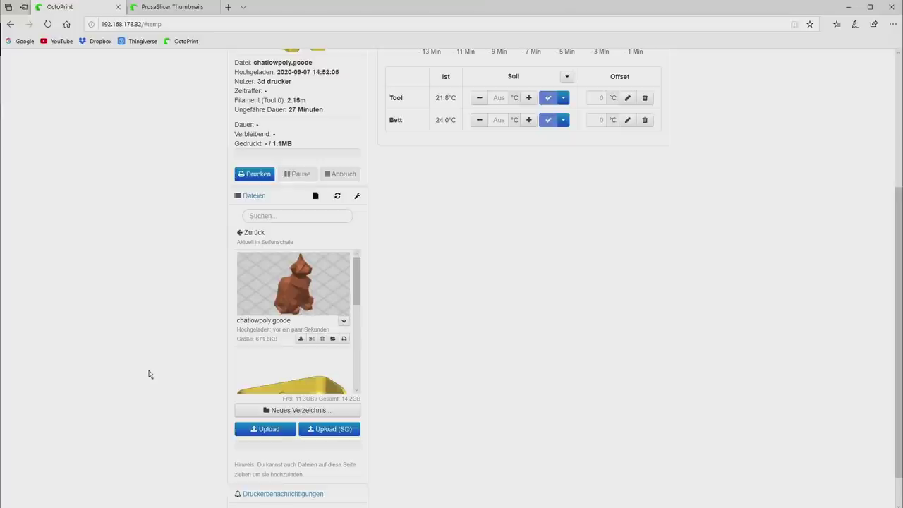
pyautogui.moveTo(357, 283)
pyautogui.mouseDown()
pyautogui.moveTo(358, 315)
pyautogui.moveTo(356, 283)
pyautogui.mouseUp()
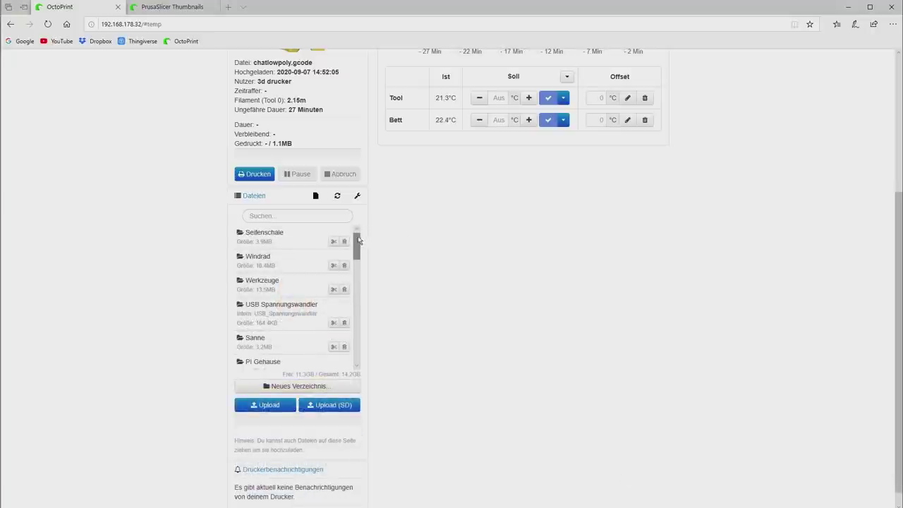
# - Look through the main file list down to the OcotoArm file, return to its start and open the Seifenschale folder
pyautogui.moveTo(357, 243); pyautogui.dragTo(361, 333)
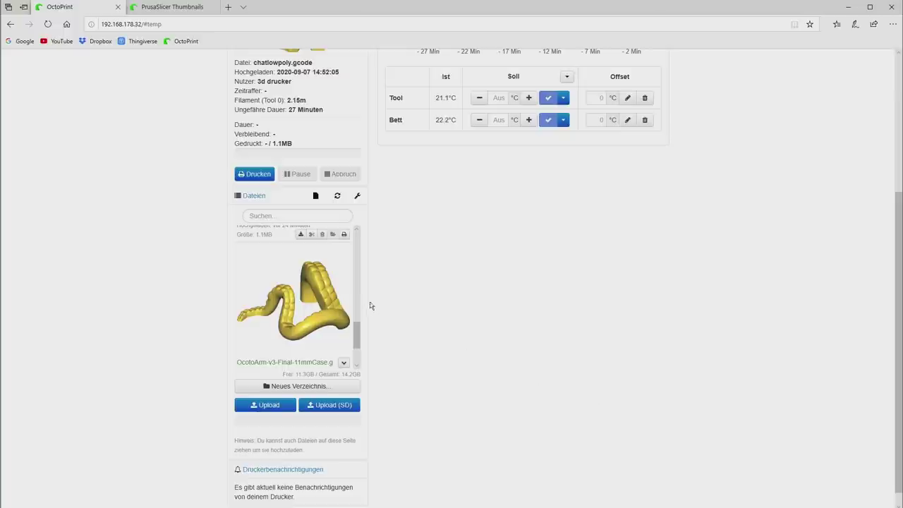
pyautogui.moveTo(356, 336); pyautogui.dragTo(360, 257)
pyautogui.click(290, 232)
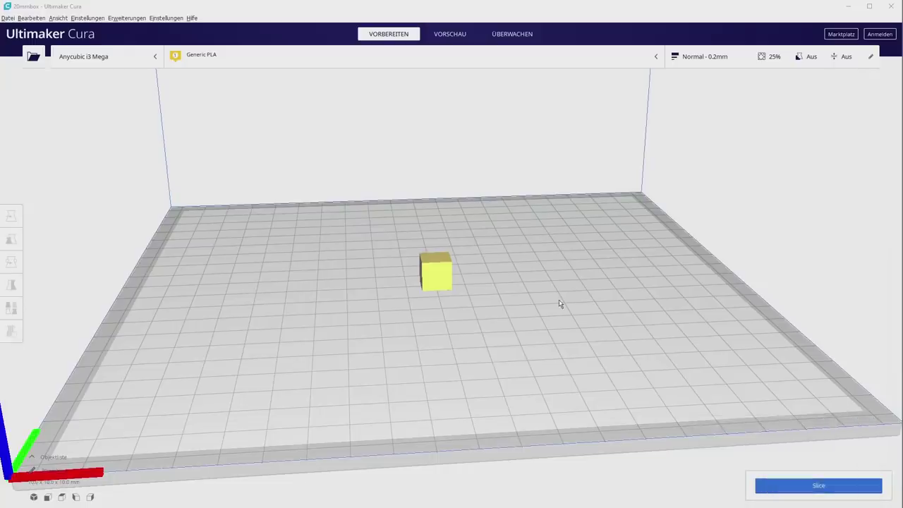
# - Switch to Ultimaker Cura and add the Filament Change script to the G-code post-processing
pyautogui.click(128, 19)
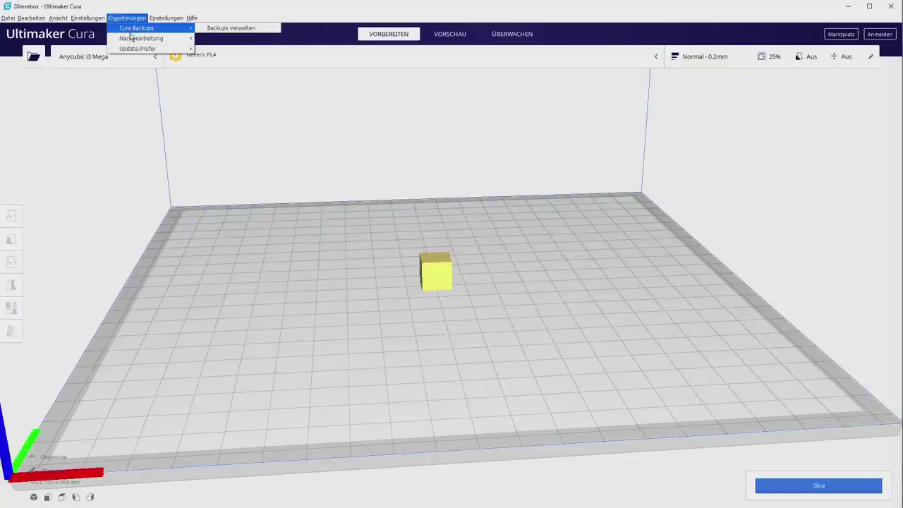
pyautogui.moveTo(134, 39)
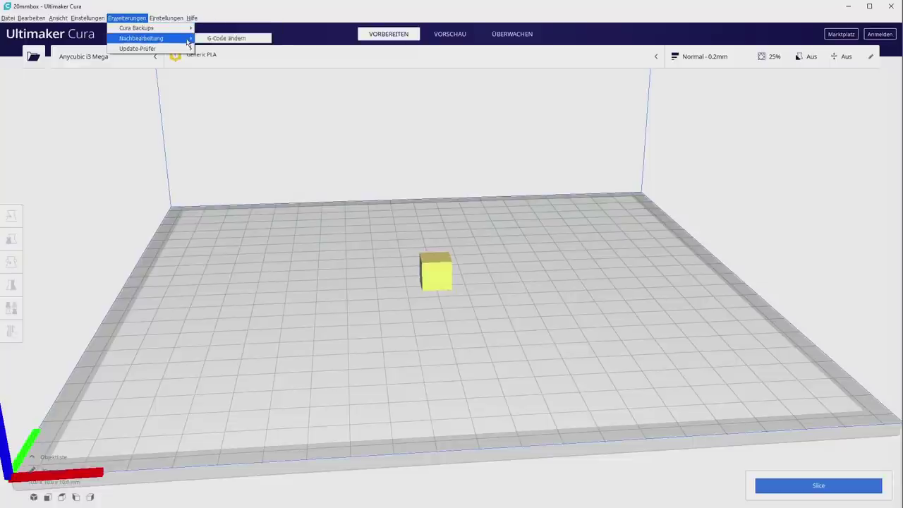
pyautogui.click(208, 38)
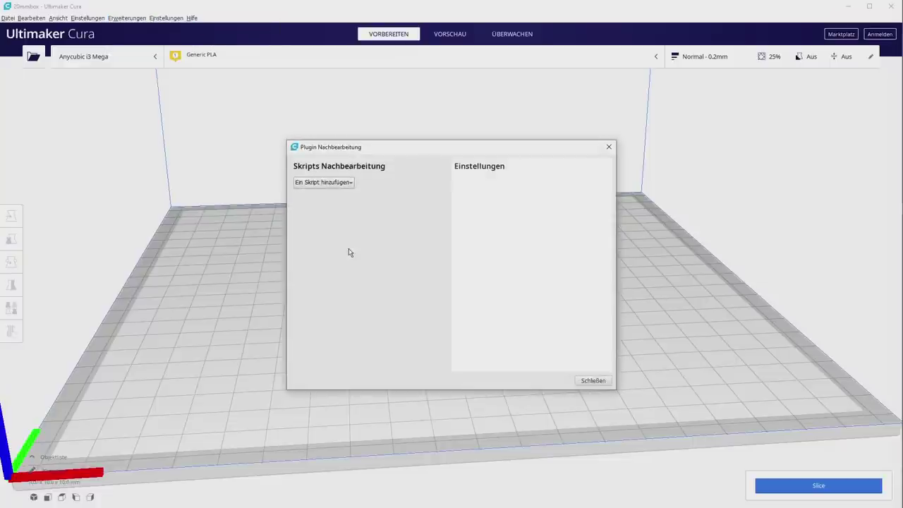
pyautogui.click(344, 182)
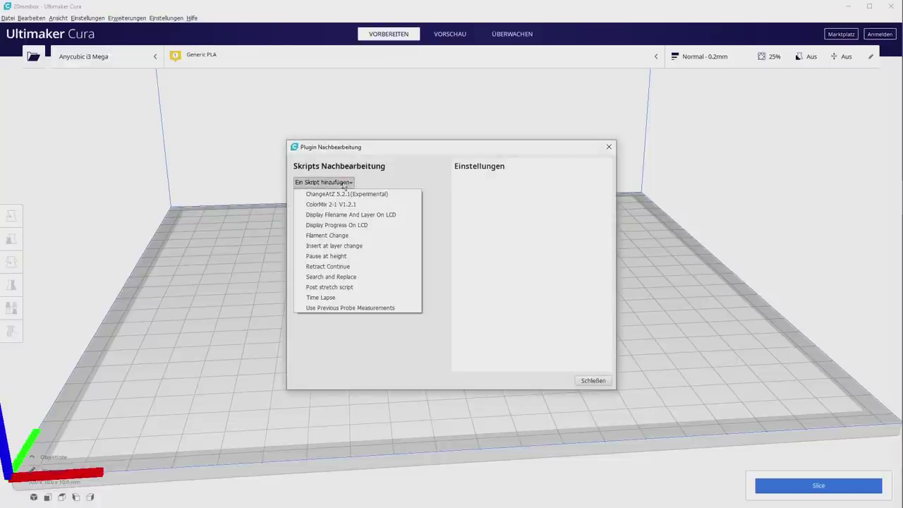
pyautogui.click(339, 237)
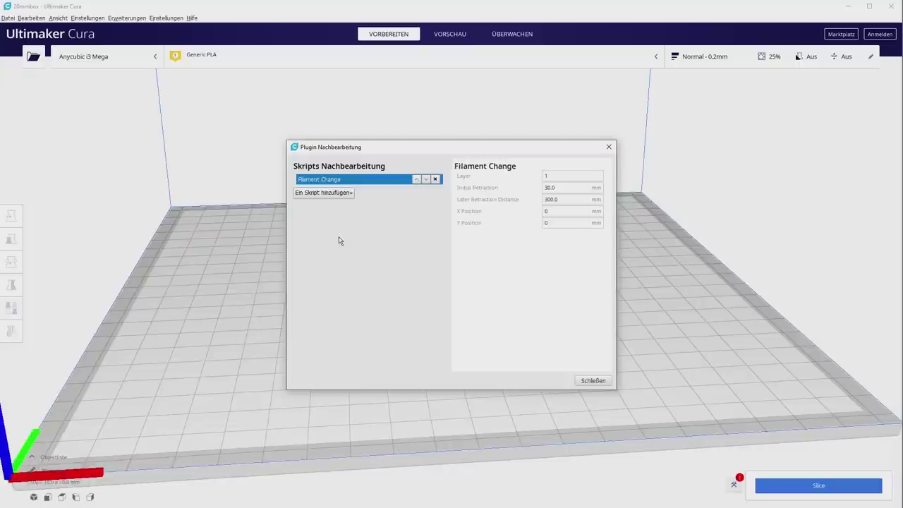
# - Set the filament change to layer 20 with initial and later retraction both 0 mm, close the script settings and slice the model
pyautogui.click(557, 177)
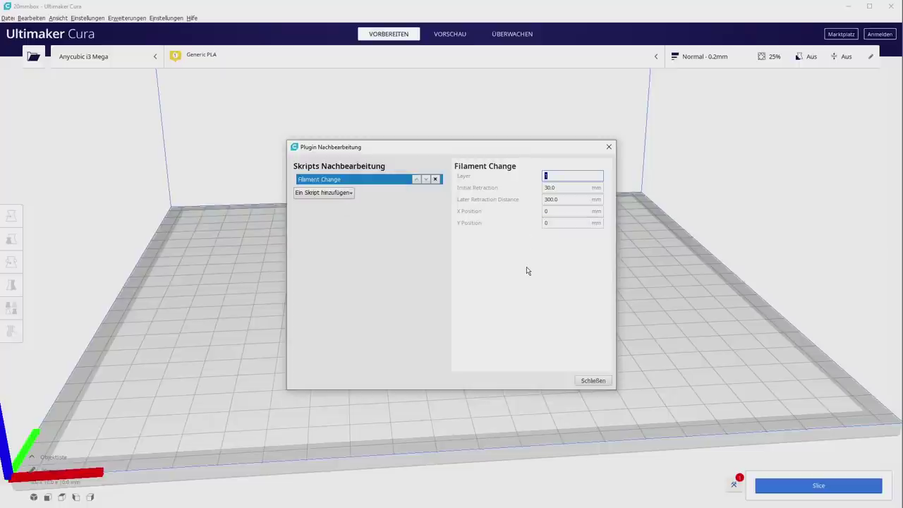
pyautogui.write('20')
pyautogui.click(558, 187)
pyautogui.moveTo(558, 188); pyautogui.dragTo(511, 193)
pyautogui.write('0')
pyautogui.moveTo(567, 199); pyautogui.dragTo(518, 201)
pyautogui.write('0')
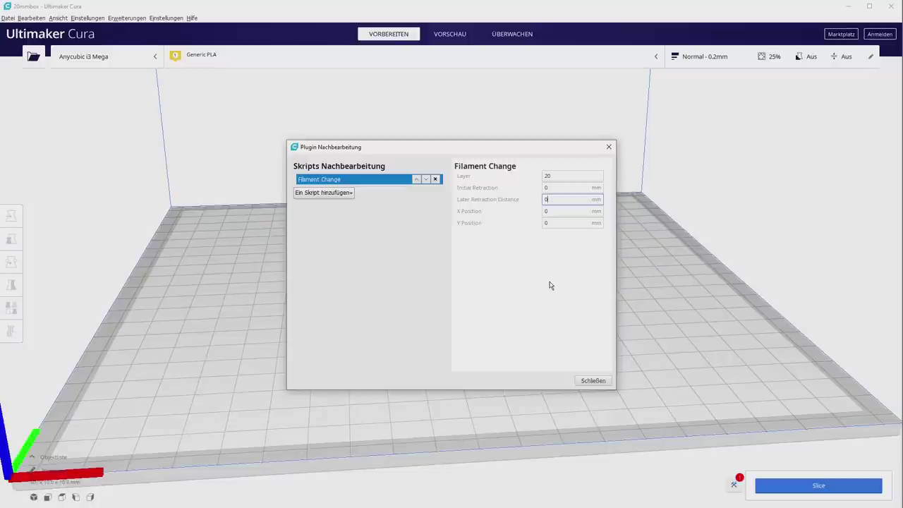
pyautogui.click(594, 381)
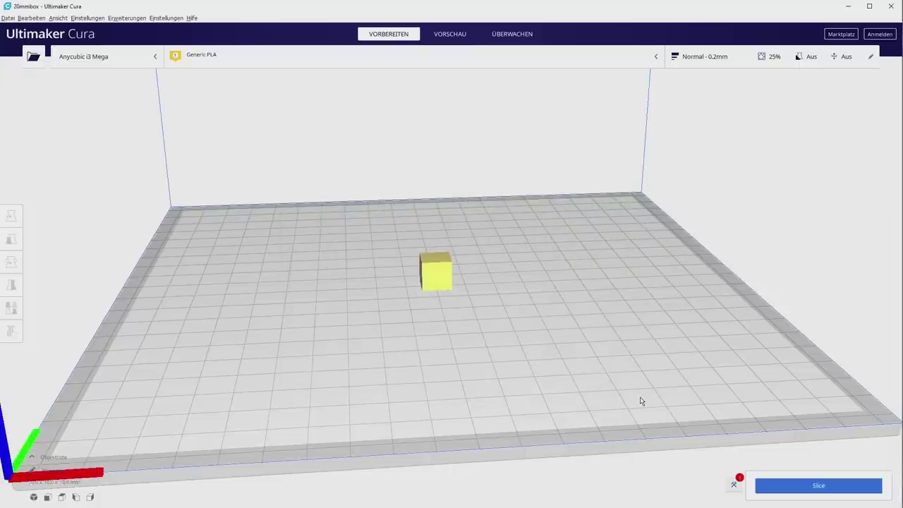
pyautogui.click(772, 487)
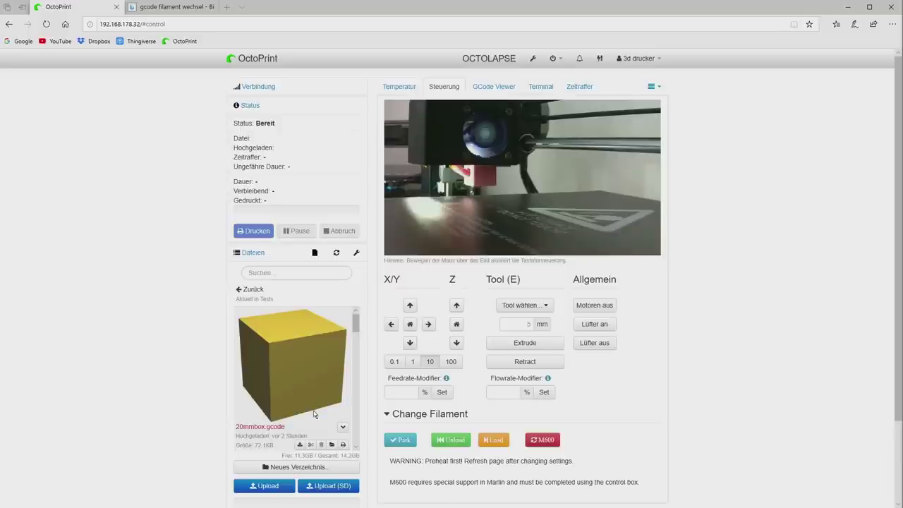
# - In OctoPrint, load 20mmbox.gcode from the Tests folder and start printing it
pyautogui.click(331, 444)
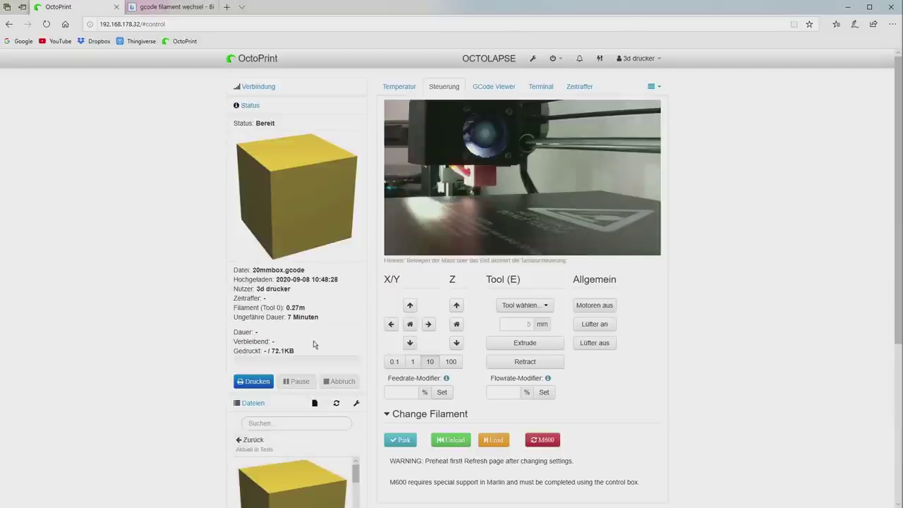
pyautogui.click(250, 383)
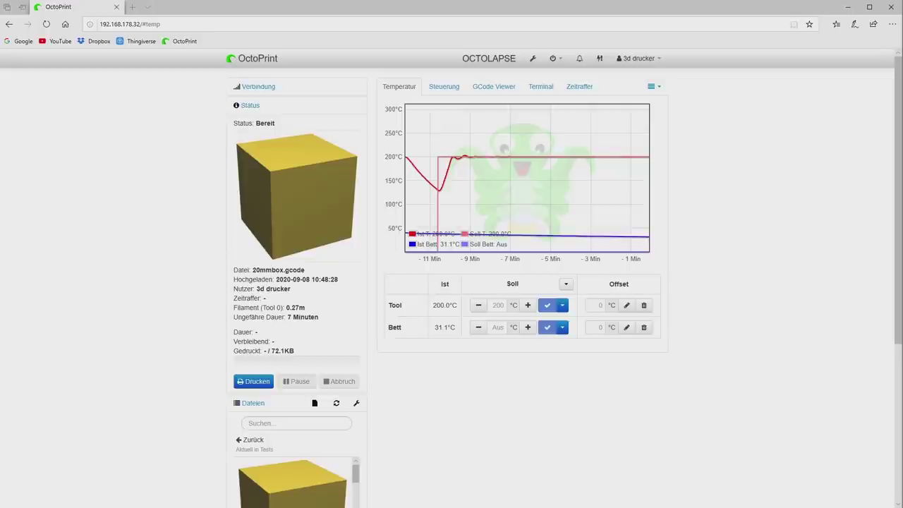
# - Review the installed third-party plugins in the OctoPrint settings, close them and return to the printer control page
pyautogui.click(534, 61)
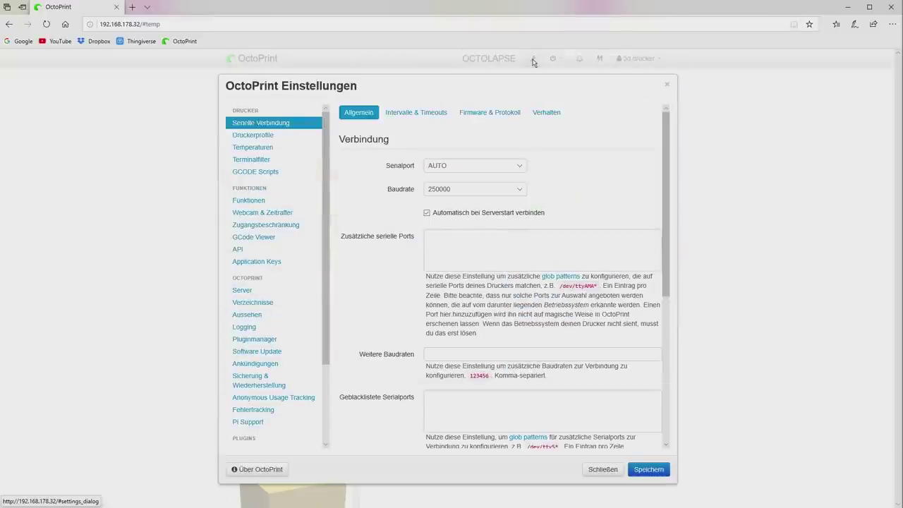
pyautogui.click(257, 340)
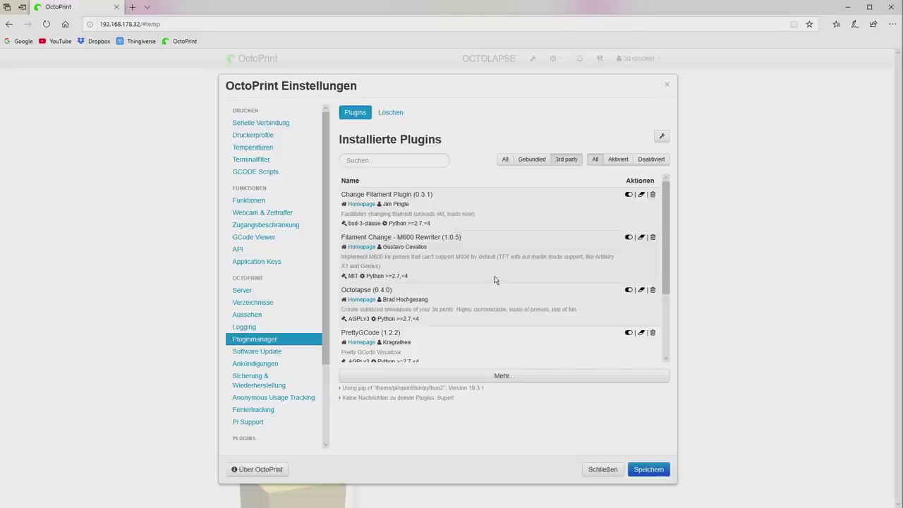
pyautogui.click(601, 469)
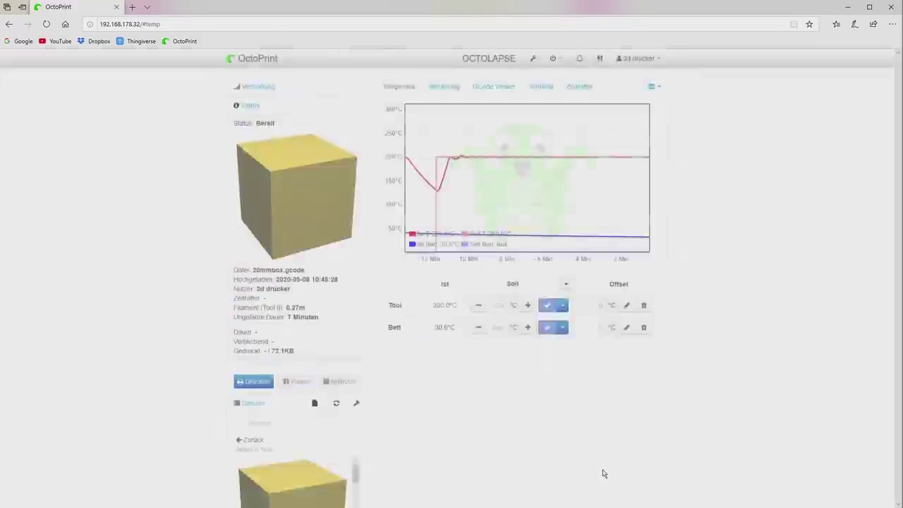
pyautogui.click(442, 86)
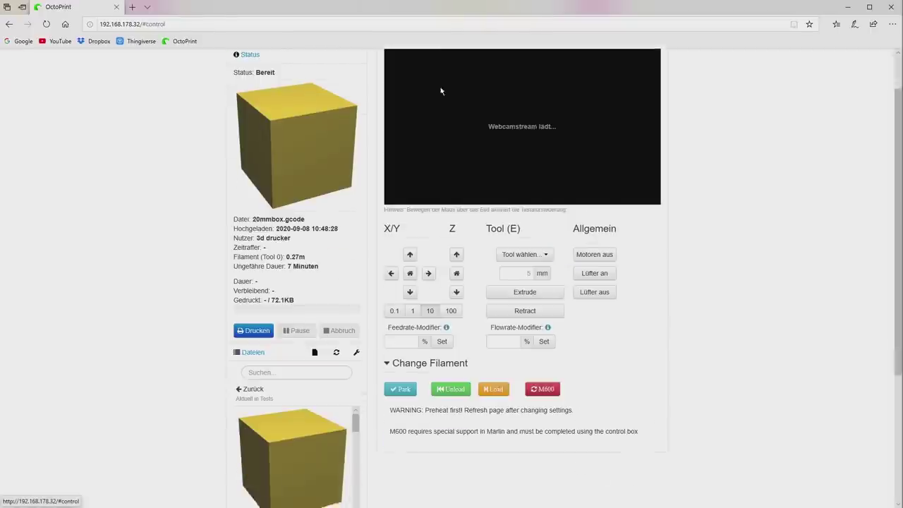
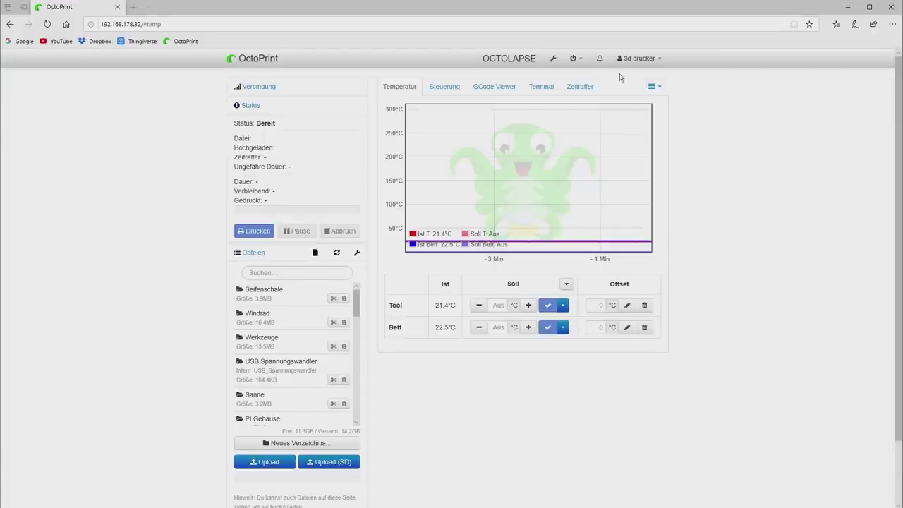
# - Look at OctoPrint's built-in time-lapse configuration and open the Octolapse plugin page
pyautogui.click(581, 87)
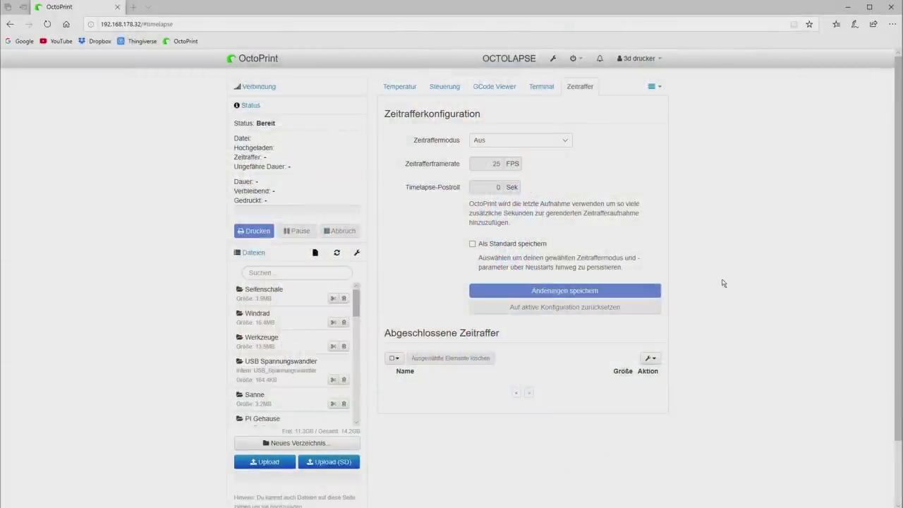
pyautogui.click(659, 88)
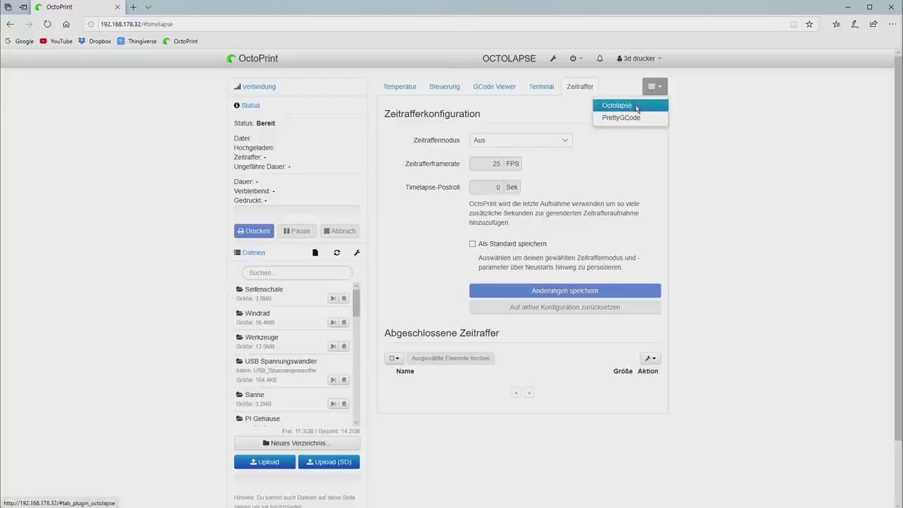
pyautogui.click(635, 106)
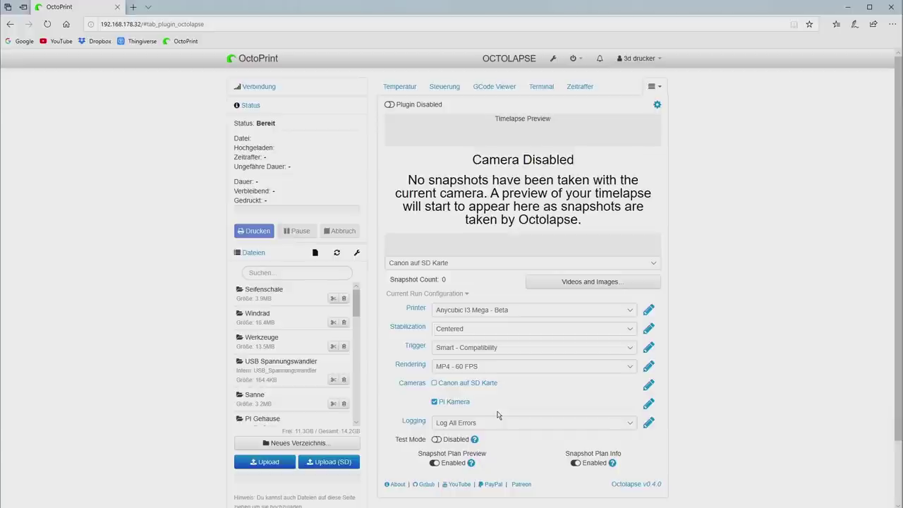
# - Try toggling the Canon auf SD Karte and Pi Kamera cameras for the Octolapse run
pyautogui.click(435, 384)
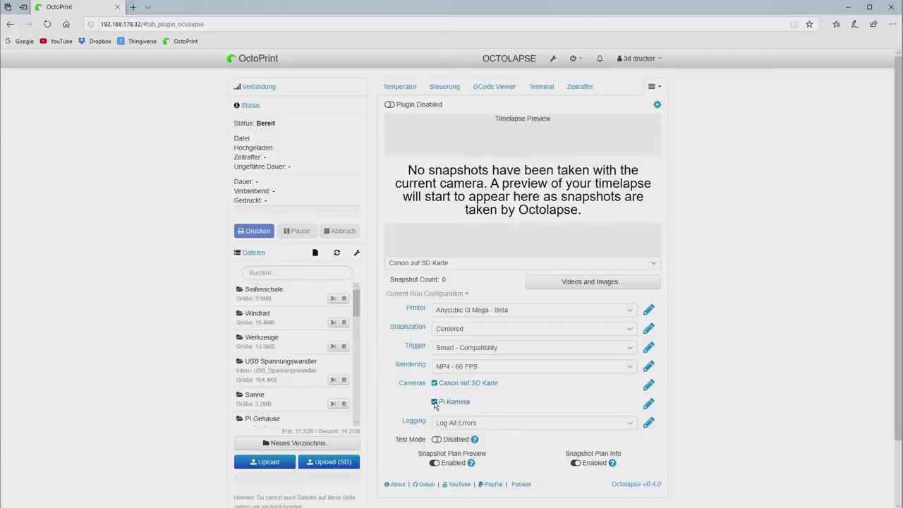
pyautogui.click(435, 402)
pyautogui.click(434, 402)
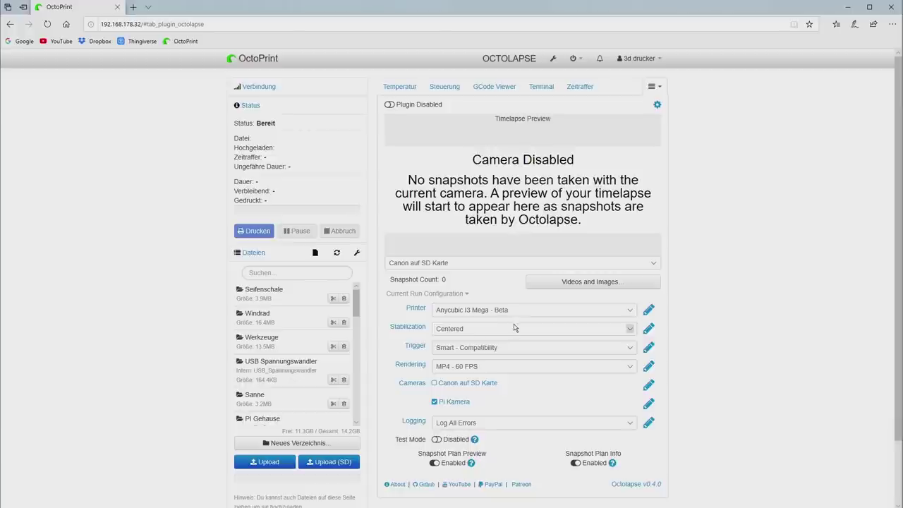
# - Enable the Octolapse plugin and check the camera's view of the print bed on the control page
pyautogui.moveTo(515, 326)
pyautogui.click(390, 104)
pyautogui.moveTo(474, 332)
pyautogui.moveTo(440, 372)
pyautogui.click(445, 87)
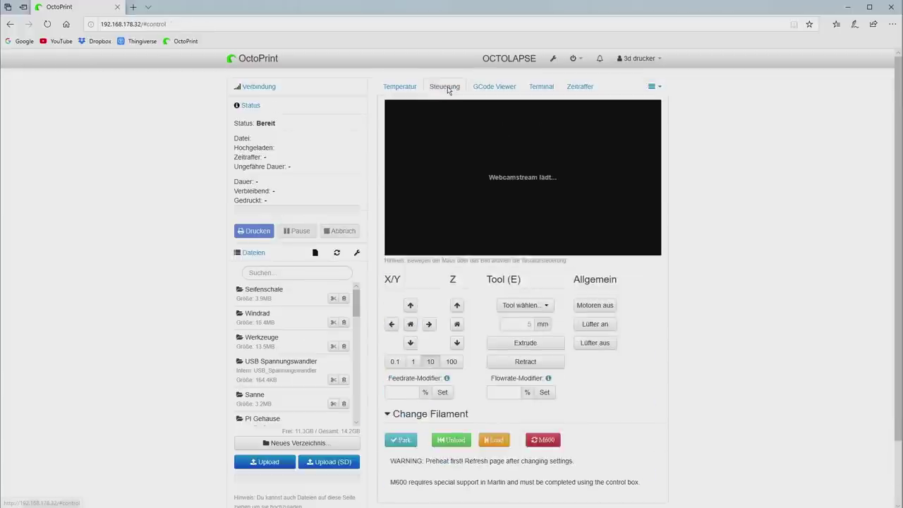
pyautogui.moveTo(568, 162)
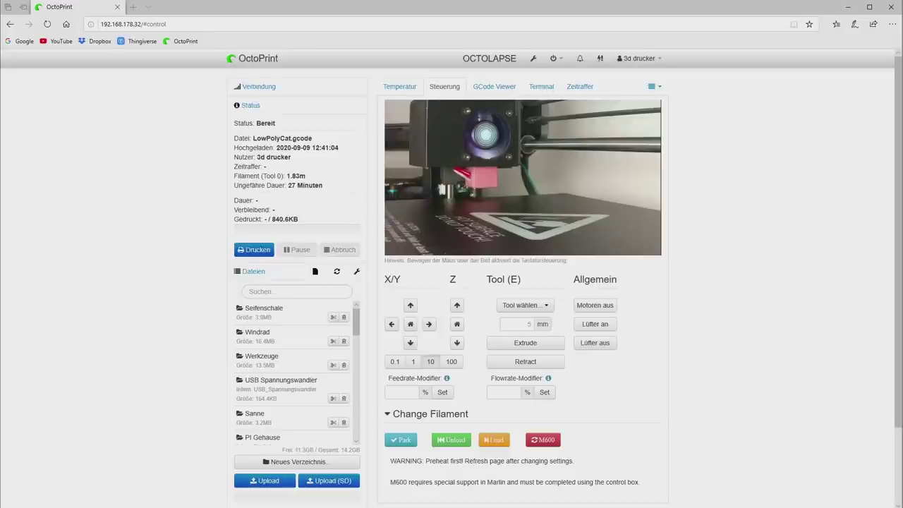
# - Reopen Octolapse, start printing LowPolyCat.gcode from the Tests folder and accept the snapshot plan preview
pyautogui.click(652, 86)
pyautogui.click(651, 105)
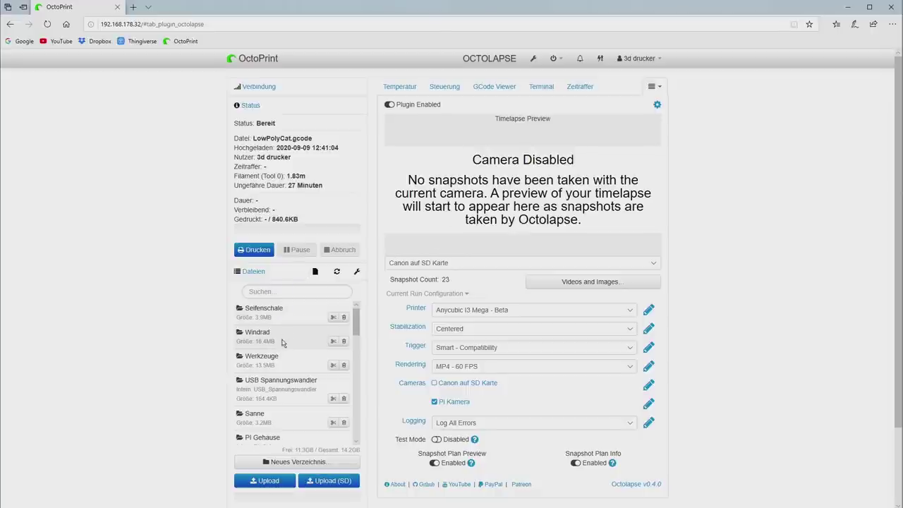
pyautogui.scroll(-5, 272, 398)
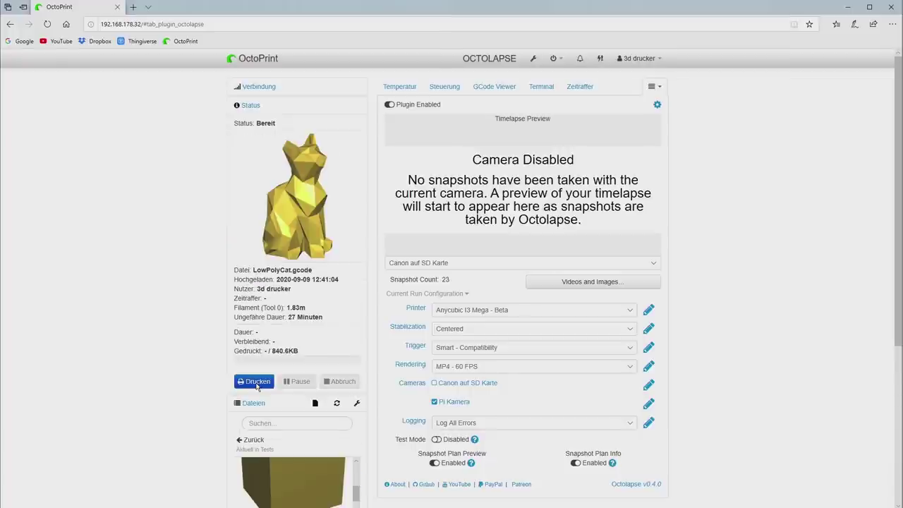
pyautogui.scroll(3, 354, 455)
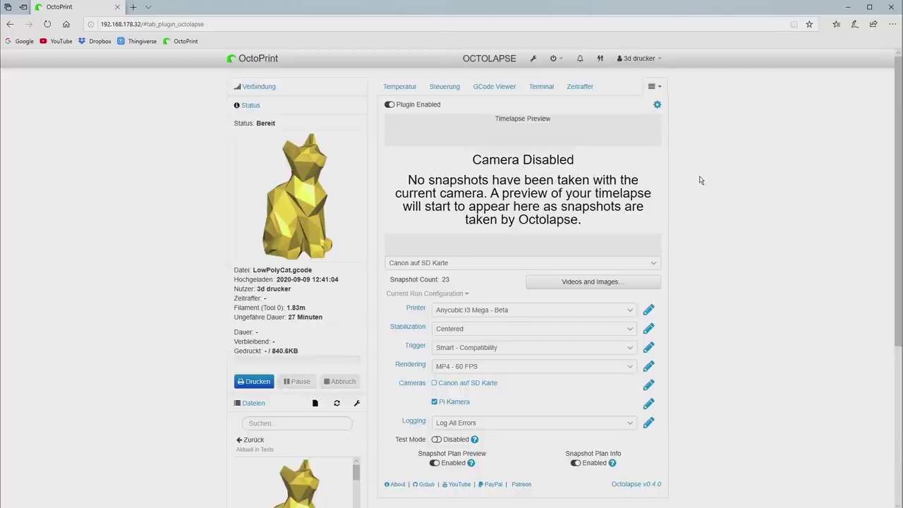
pyautogui.click(248, 382)
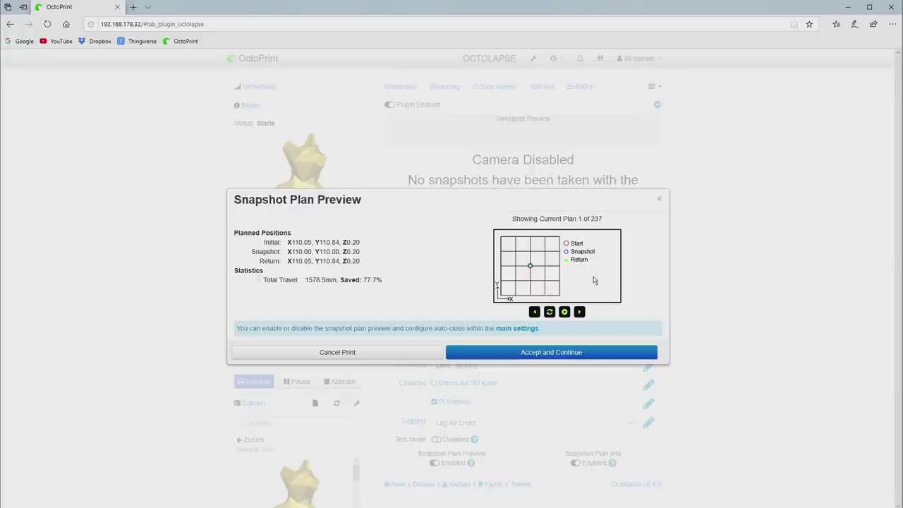
pyautogui.click(547, 353)
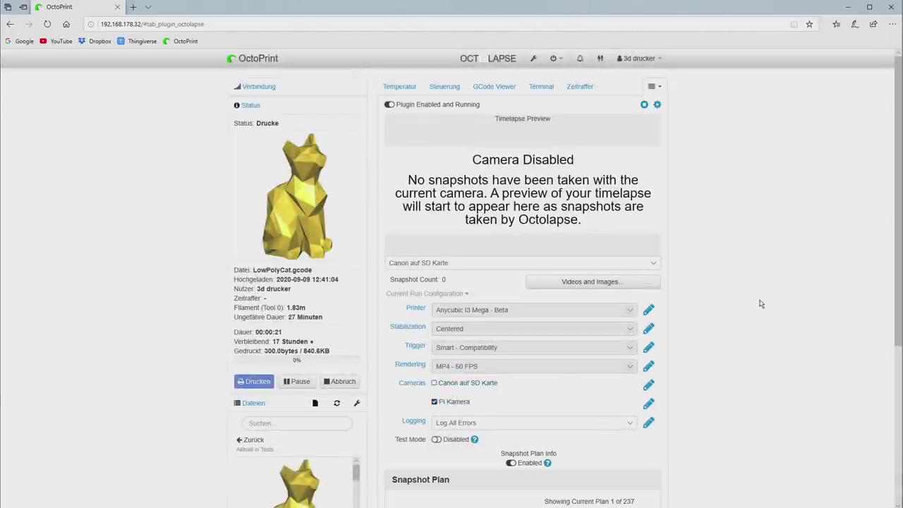
# - Check the running print's webcam stream and its nozzle and bed temperatures
pyautogui.click(449, 88)
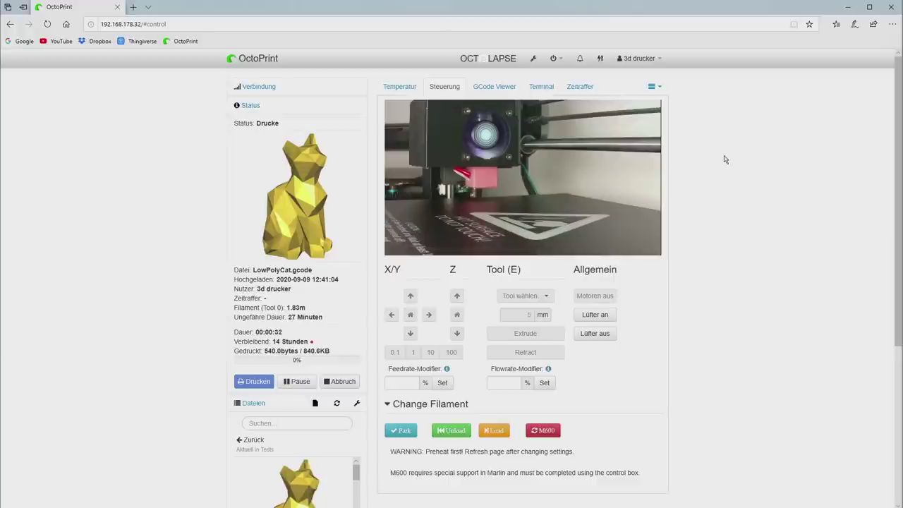
pyautogui.click(397, 87)
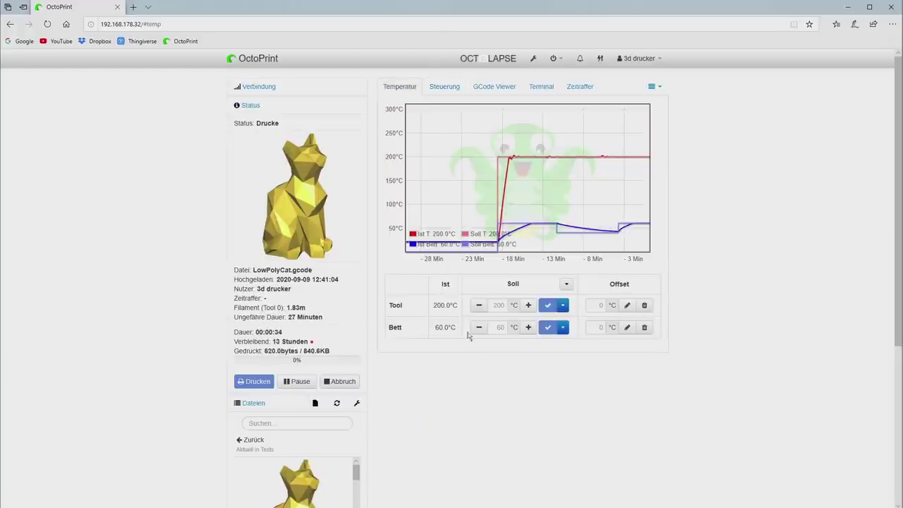
pyautogui.click(445, 87)
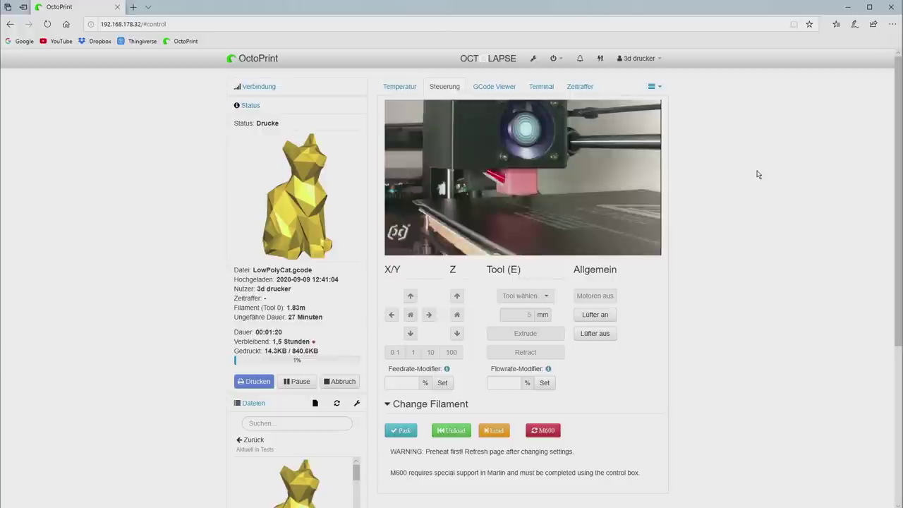
# - Return to Octolapse and switch the timelapse preview to the Pi Kamera
pyautogui.click(661, 88)
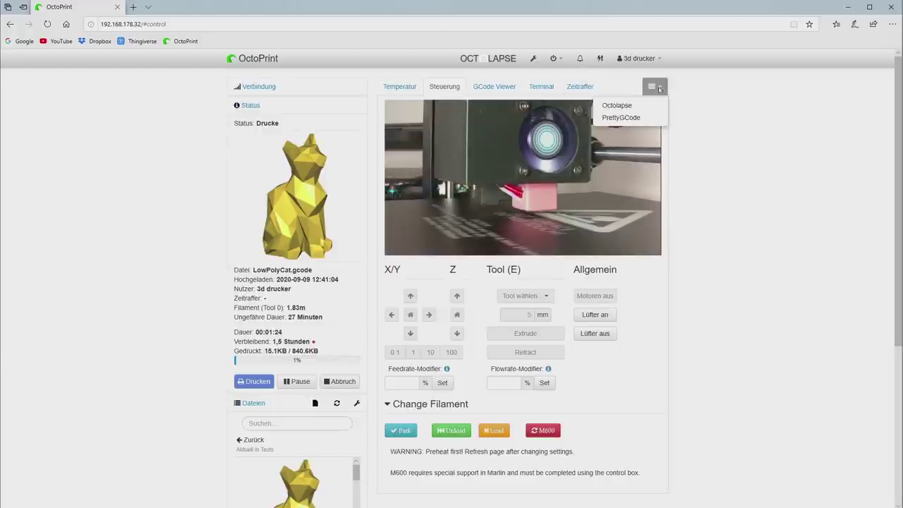
pyautogui.click(630, 108)
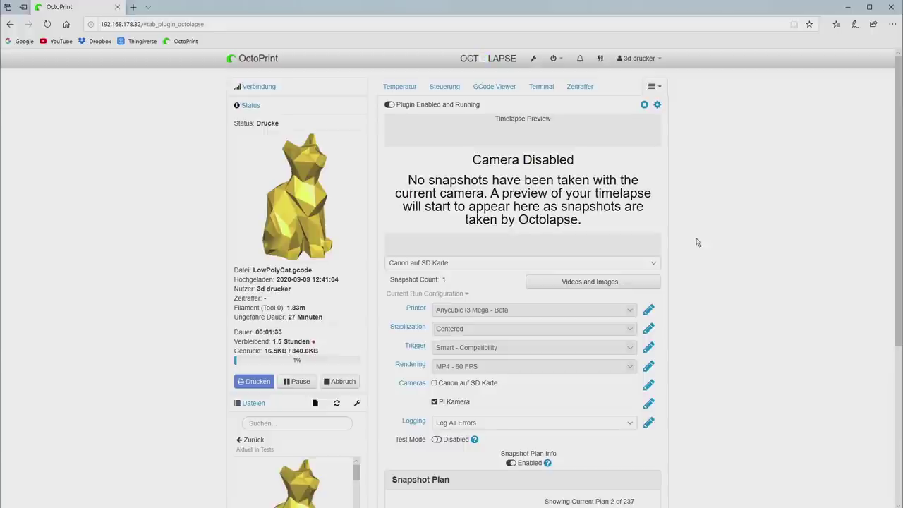
pyautogui.click(653, 263)
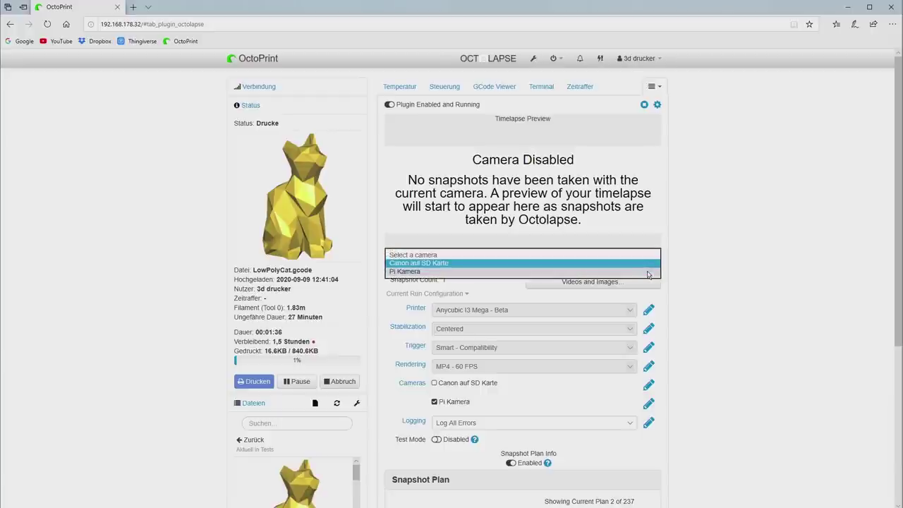
pyautogui.click(649, 271)
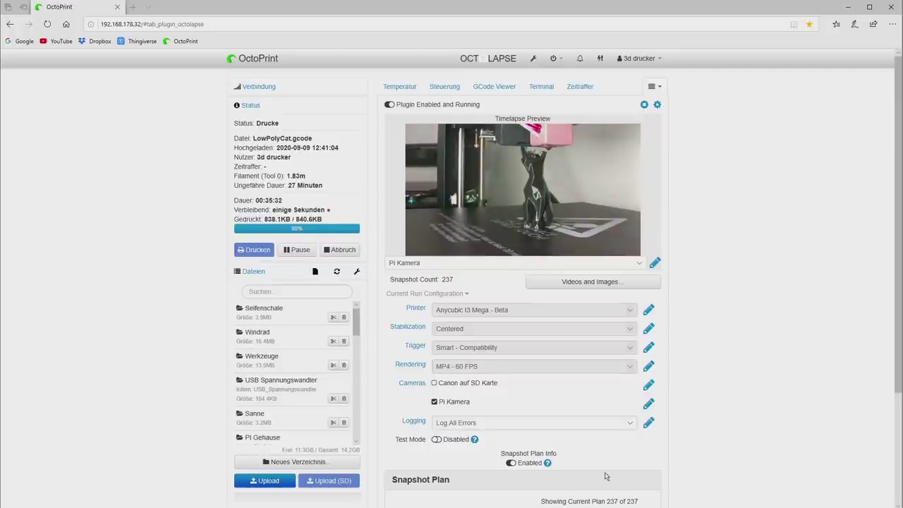
# - Review the snapshot plan, look through Octolapse's saved snapshots and timelapse videos, and close the overview
pyautogui.scroll(-2, 606, 477)
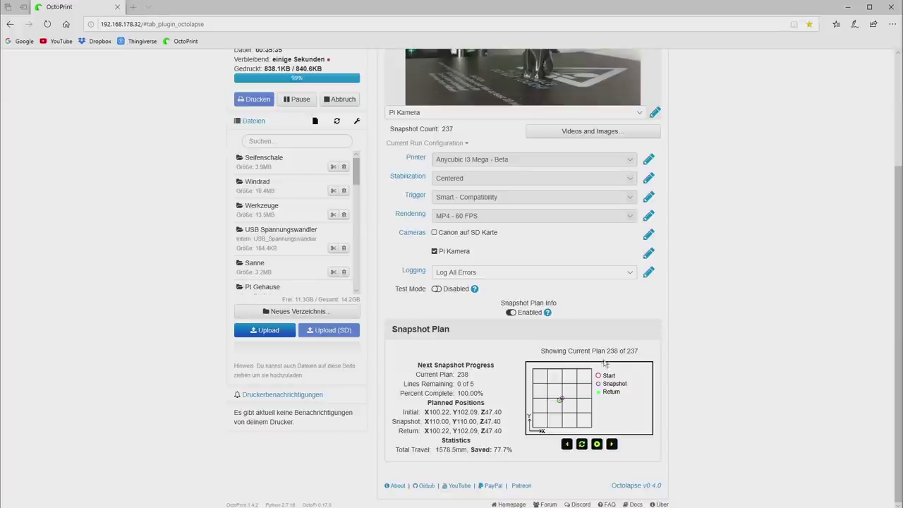
pyautogui.scroll(2, 712, 335)
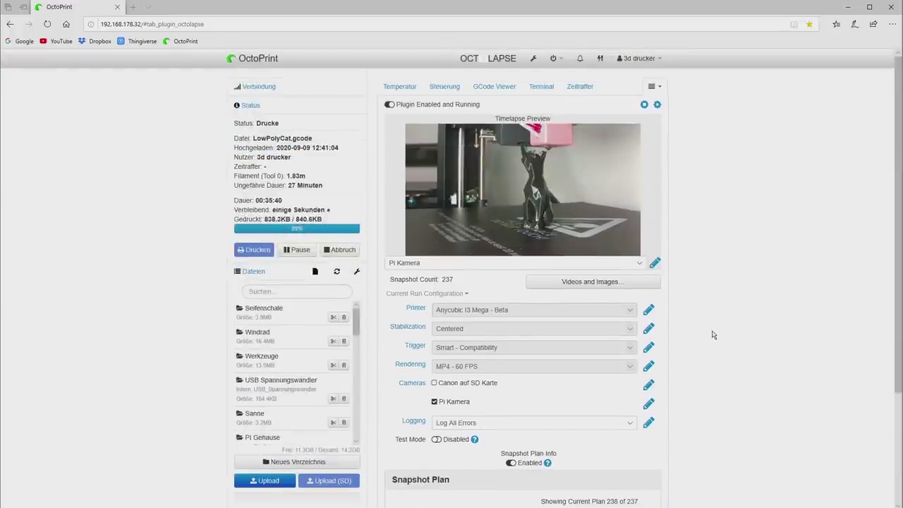
pyautogui.click(588, 281)
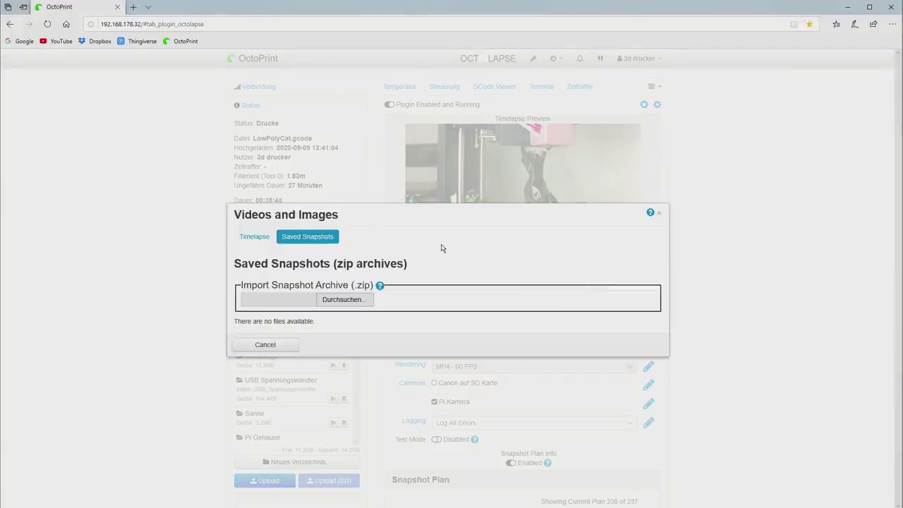
pyautogui.click(251, 236)
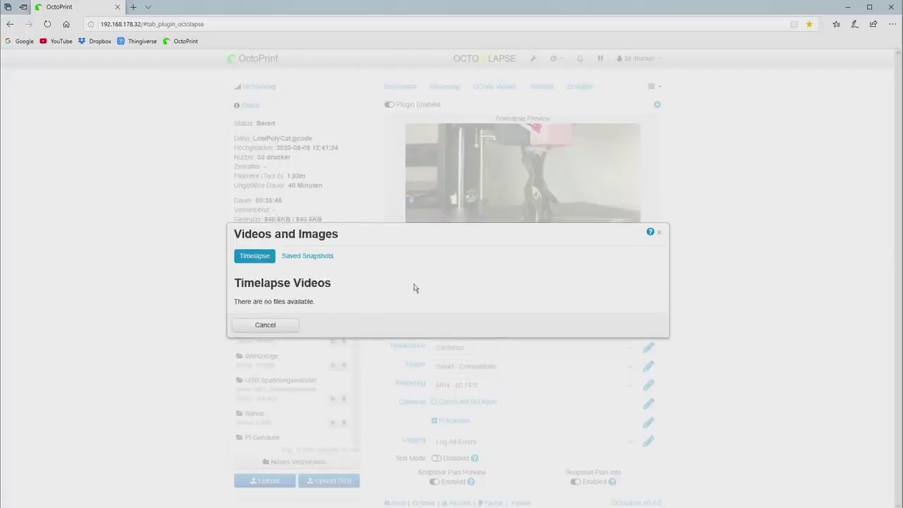
pyautogui.click(658, 232)
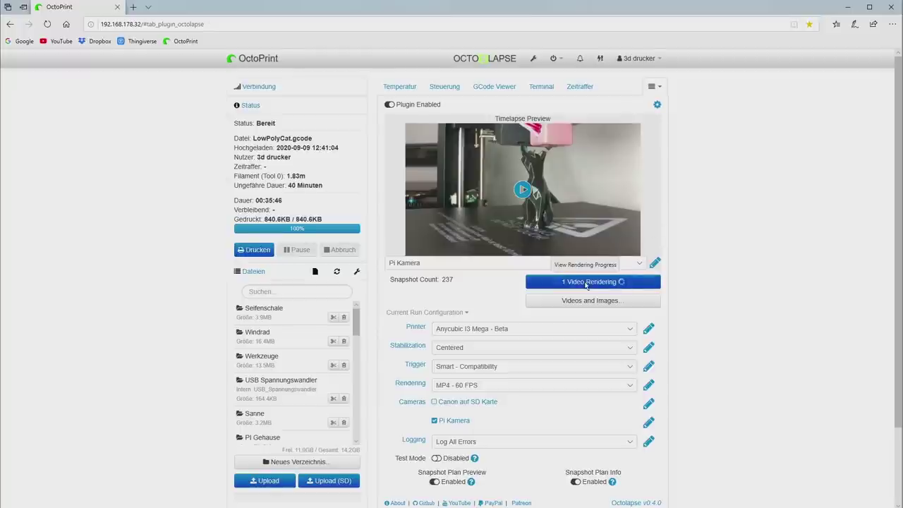
# - Check the rendering progress of the LowPolyCat timelapse, view Octolapse's list of finished timelapse videos and close it
pyautogui.click(586, 282)
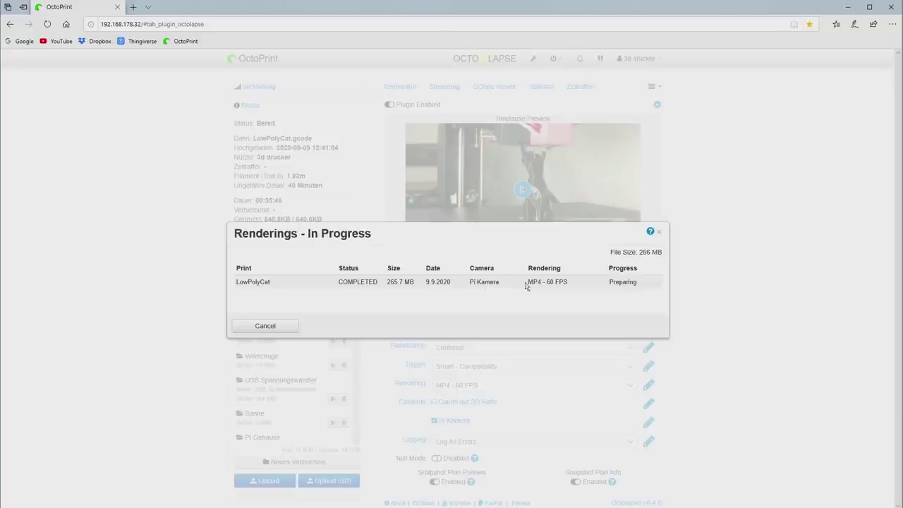
pyautogui.click(660, 234)
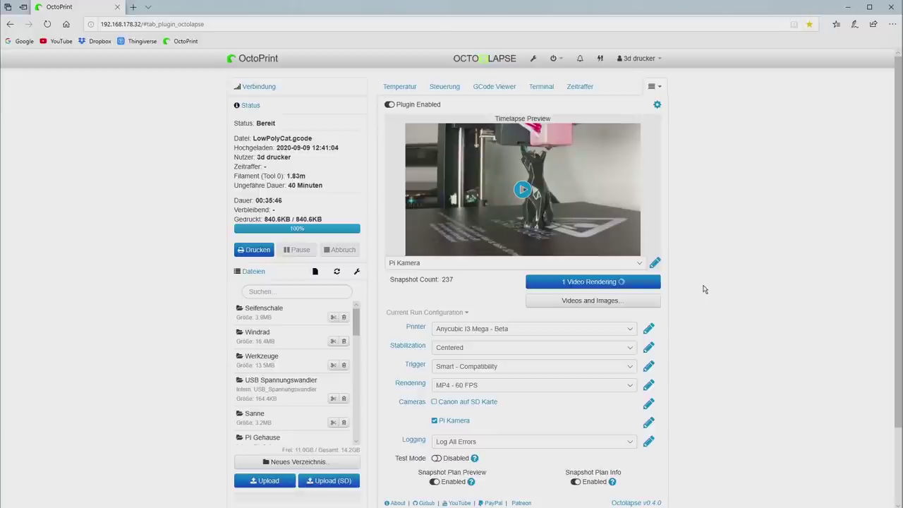
pyautogui.click(616, 282)
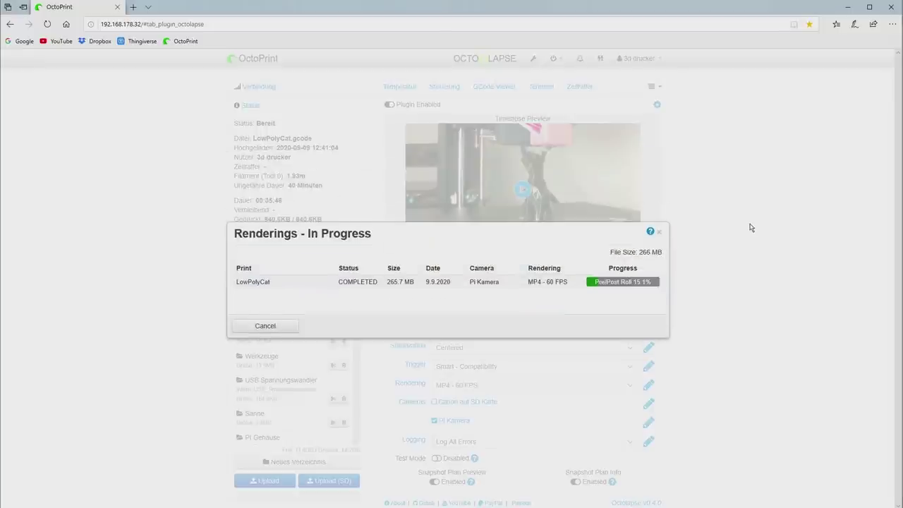
pyautogui.click(658, 232)
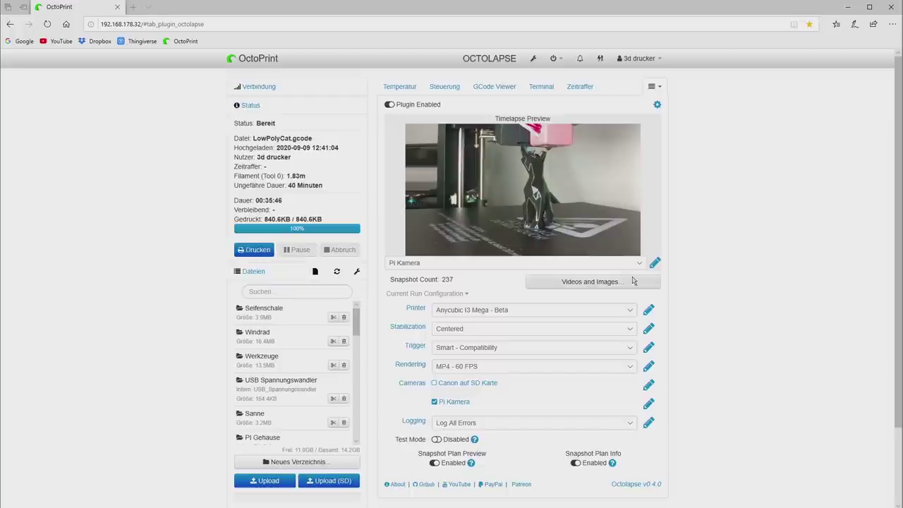
pyautogui.click(577, 285)
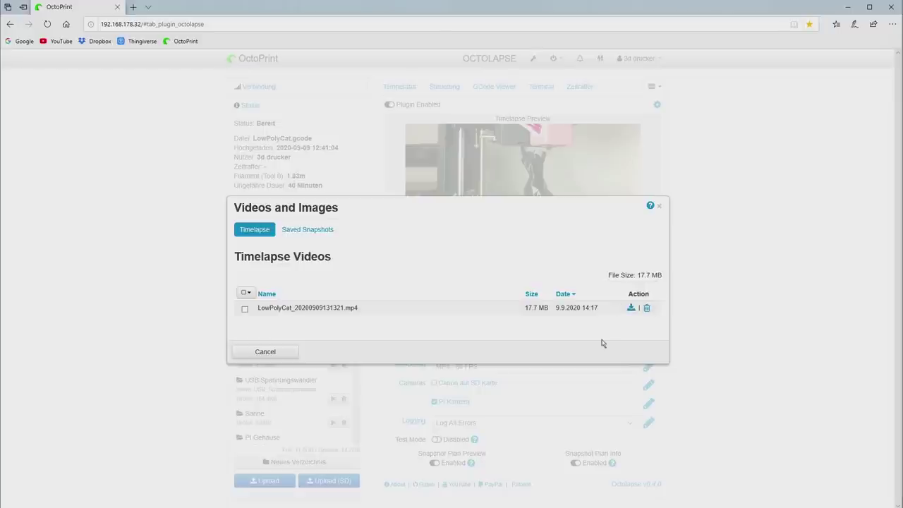
pyautogui.click(659, 206)
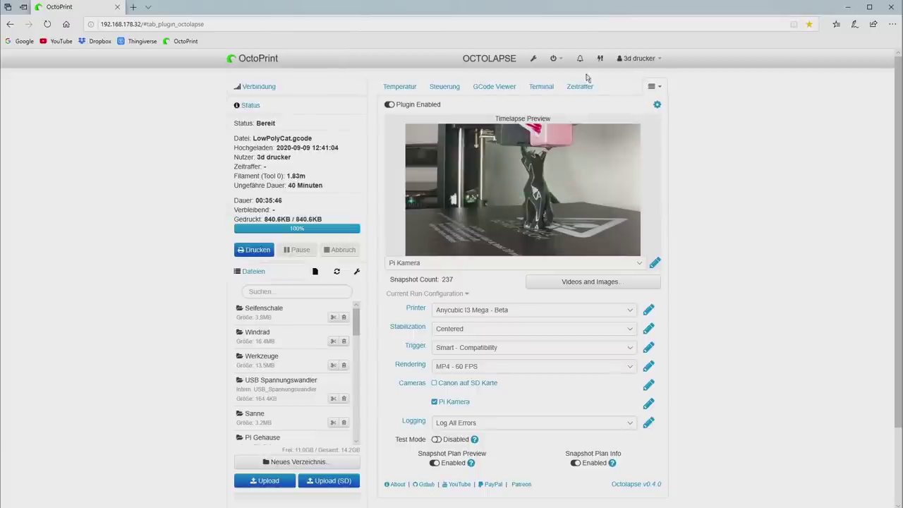
# - Download LowPolyCat_20200909131321.mp4 from the completed timelapses (Zeitraffer), save it to the Desktop and open it
pyautogui.click(579, 88)
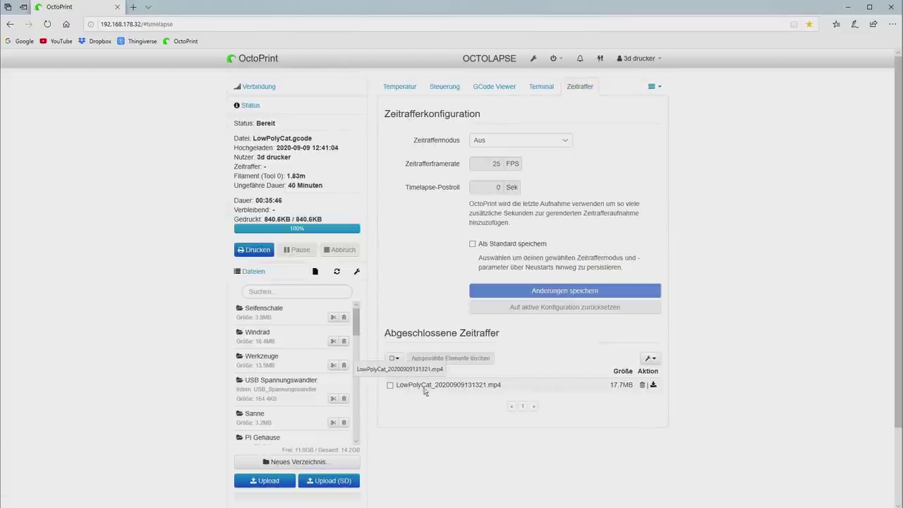
pyautogui.click(654, 385)
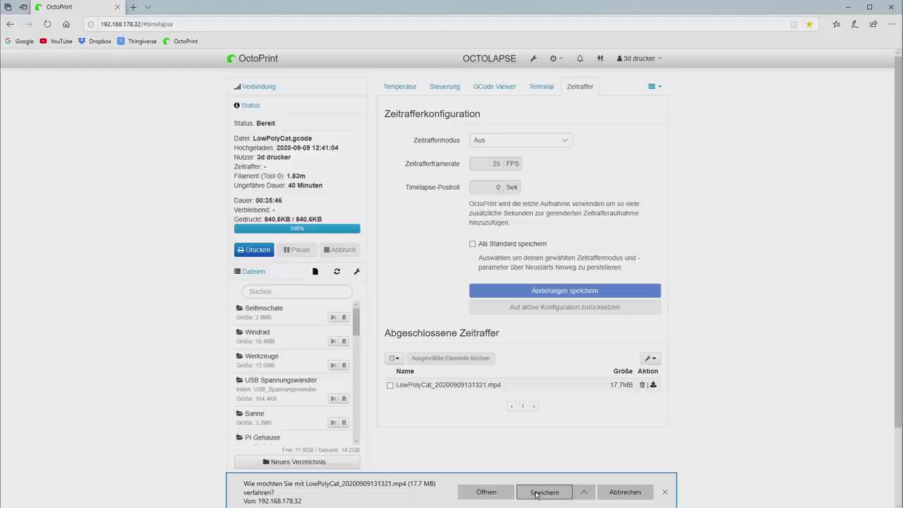
pyautogui.click(583, 492)
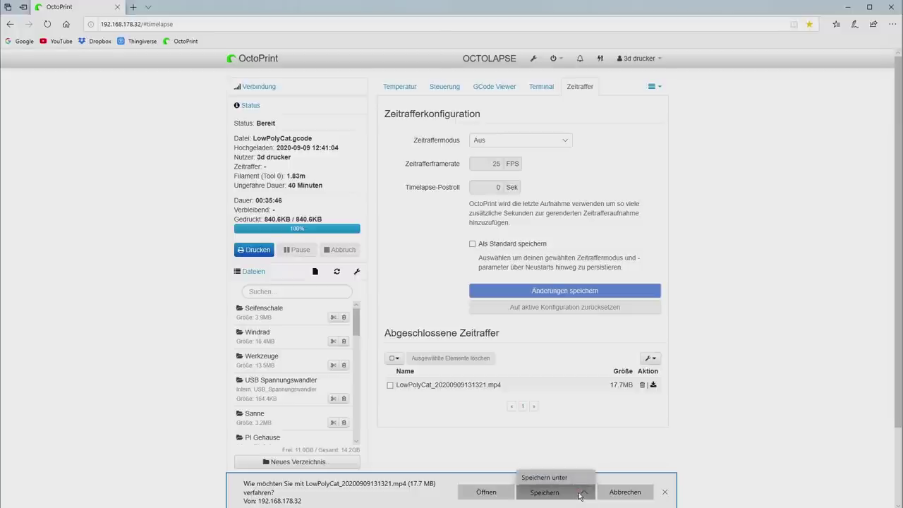
pyautogui.click(556, 478)
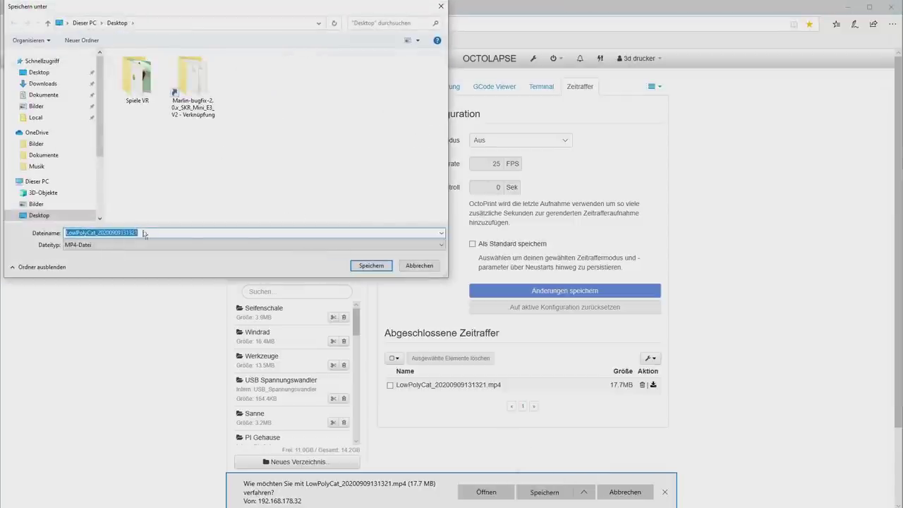
pyautogui.click(379, 268)
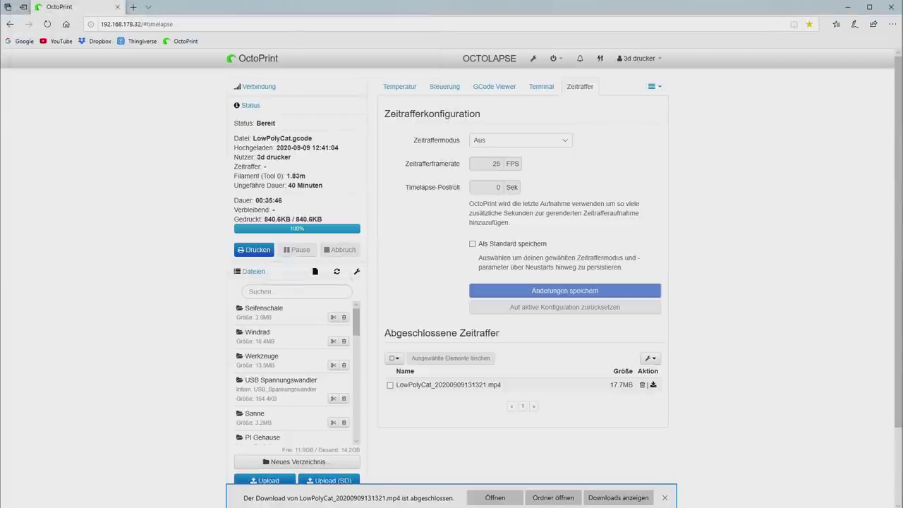
pyautogui.click(495, 498)
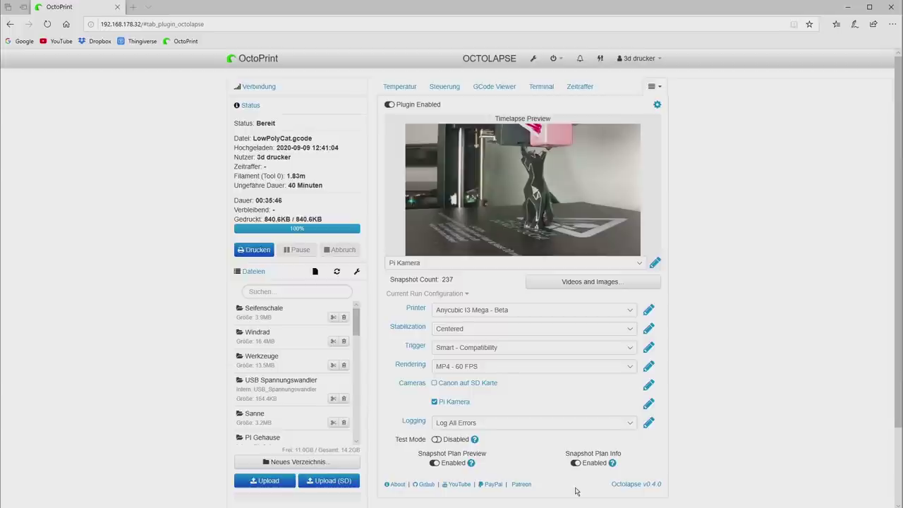
# - Read Octolapse's Test Mode help and the About page in its plugin settings, and close the settings
pyautogui.click(474, 439)
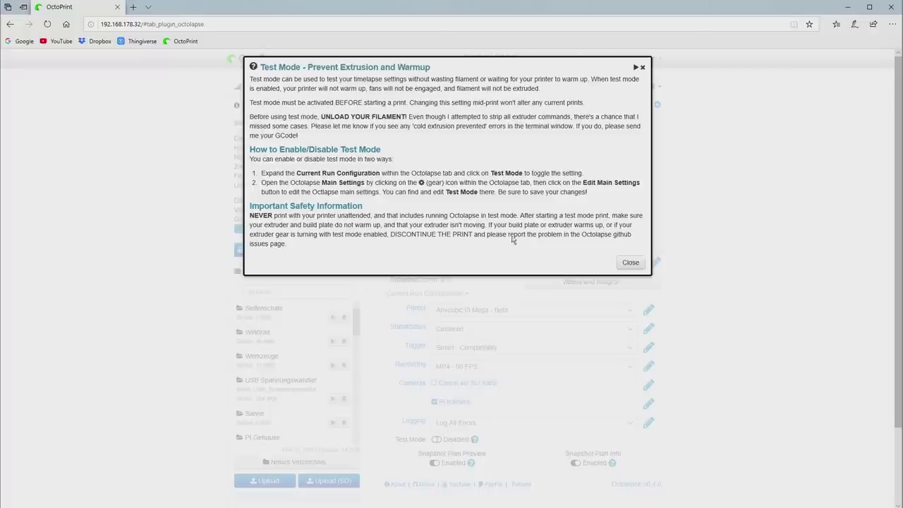
pyautogui.click(635, 262)
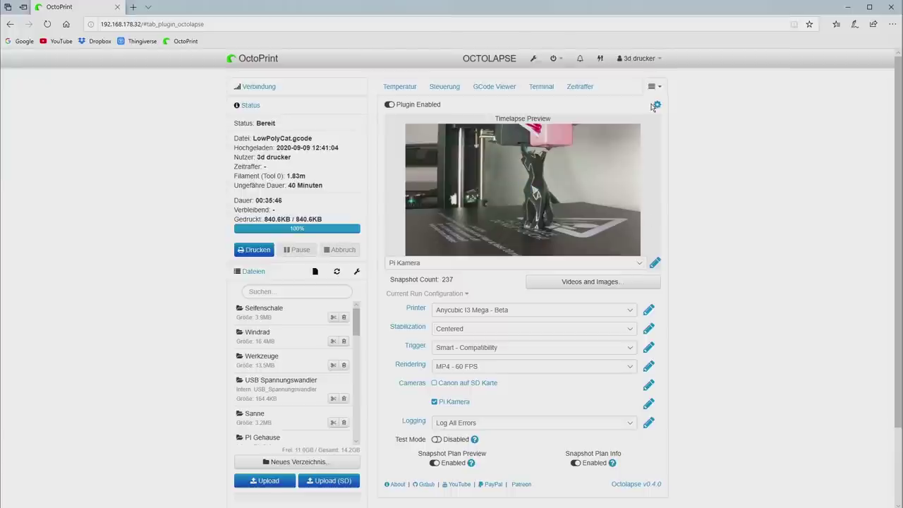
pyautogui.click(534, 59)
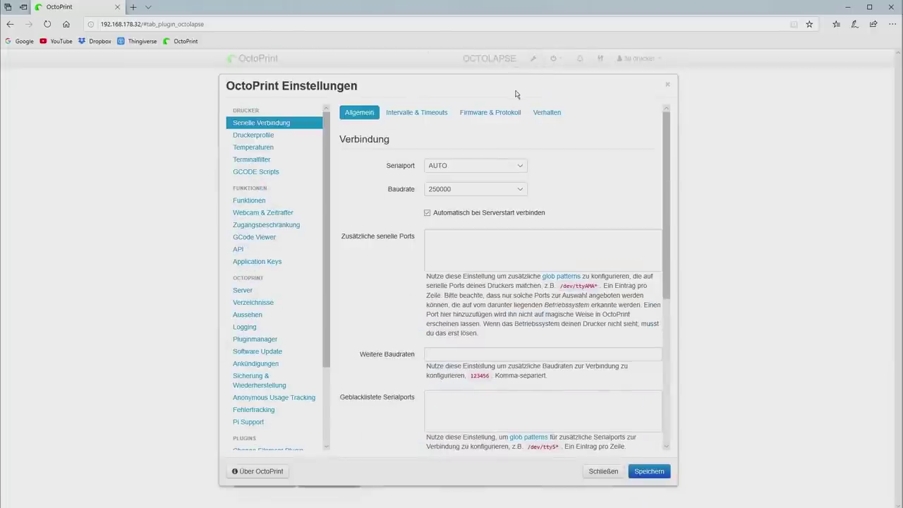
pyautogui.scroll(-3, 296, 216)
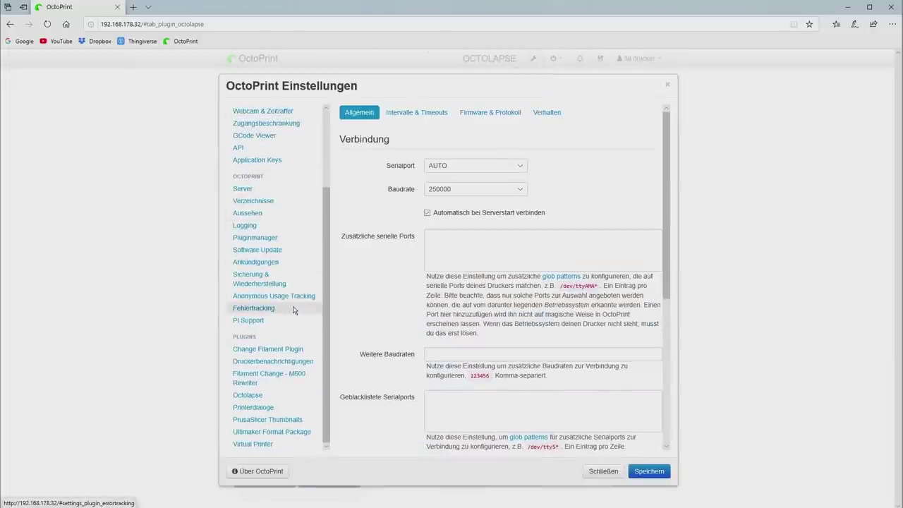
pyautogui.click(255, 397)
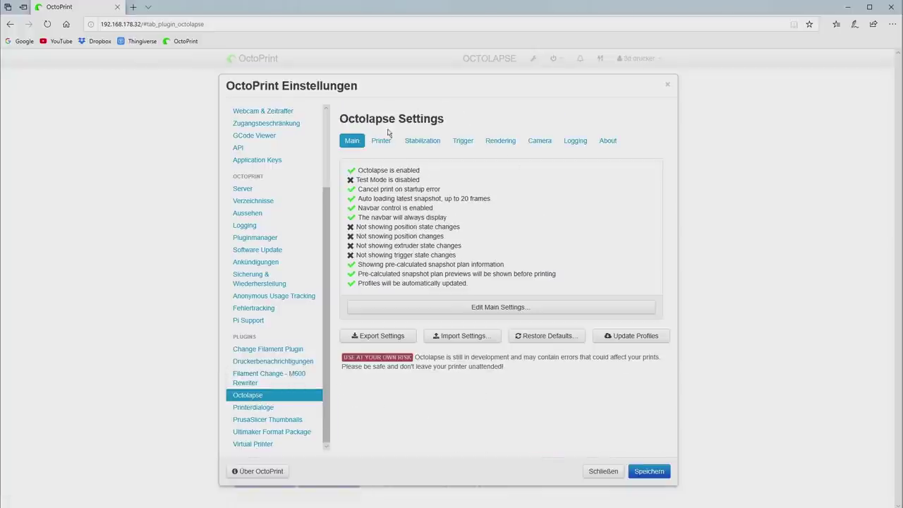
pyautogui.click(609, 142)
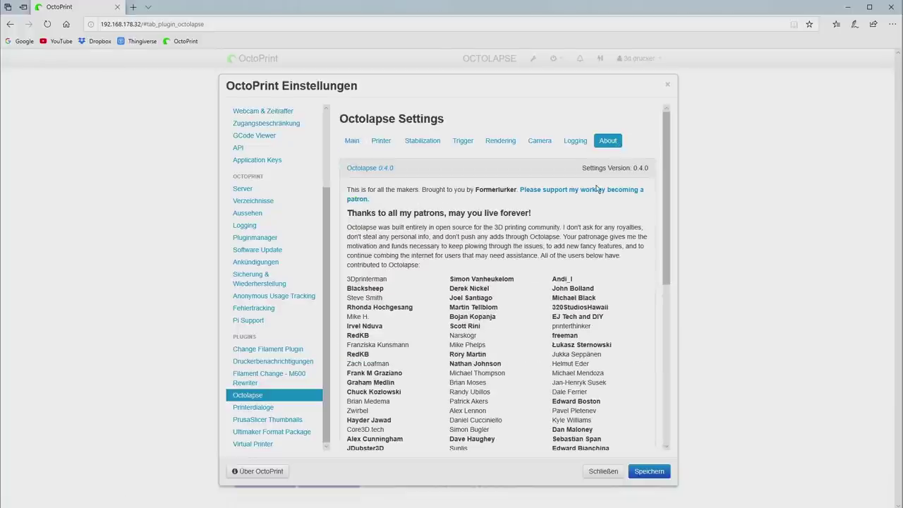
pyautogui.scroll(-5, 596, 189)
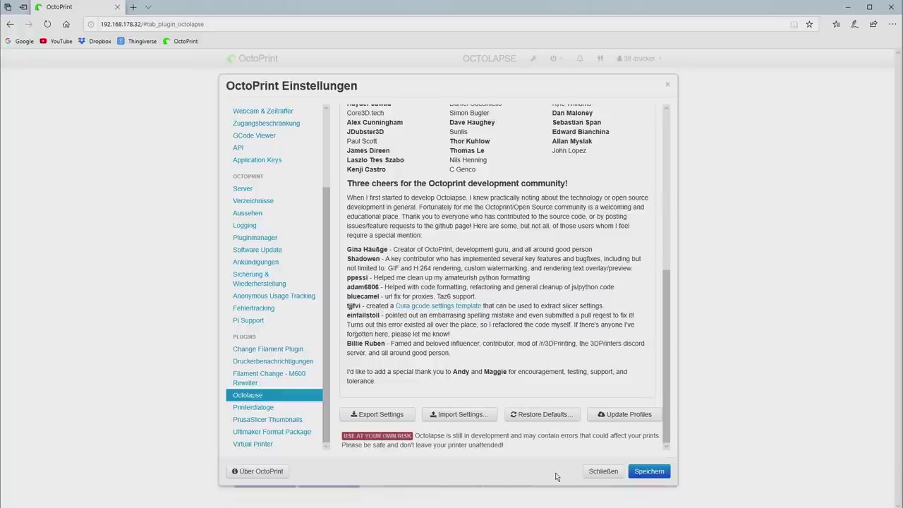
pyautogui.click(600, 471)
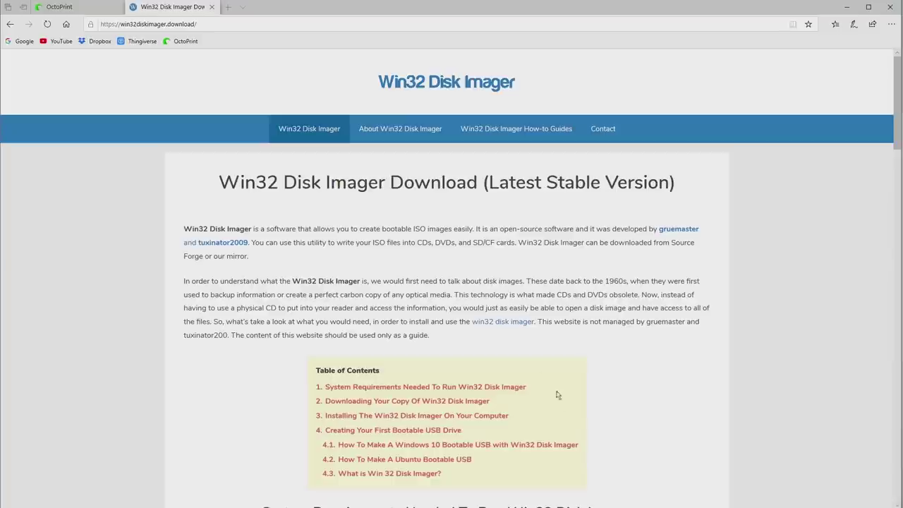
# - Download Win32DiskImager-1.0.0-src.zip from the Win32 Disk Imager page and save it
pyautogui.scroll(-3, 424, 204)
pyautogui.scroll(-8, 423, 204)
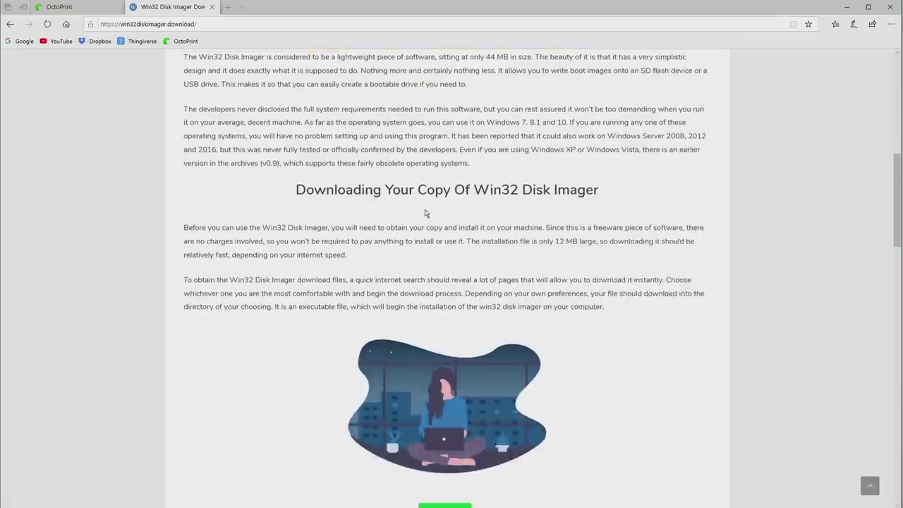
pyautogui.click(447, 235)
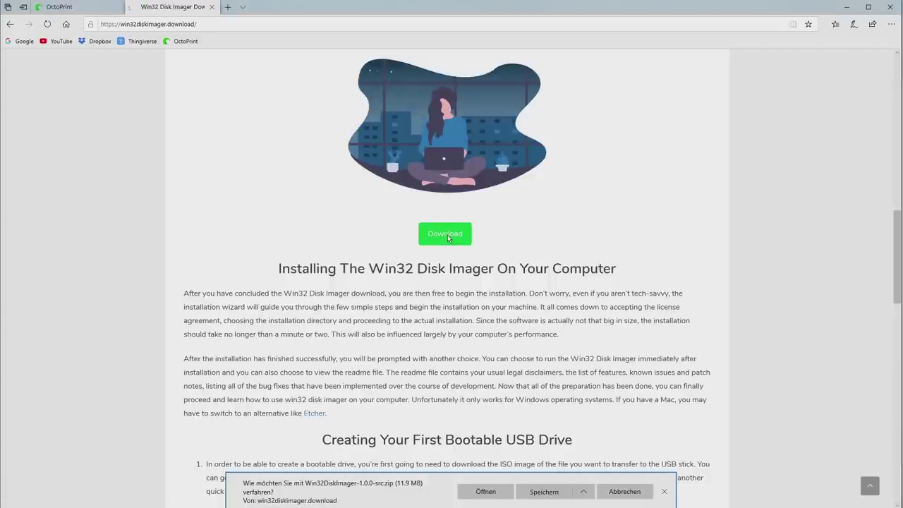
pyautogui.click(553, 496)
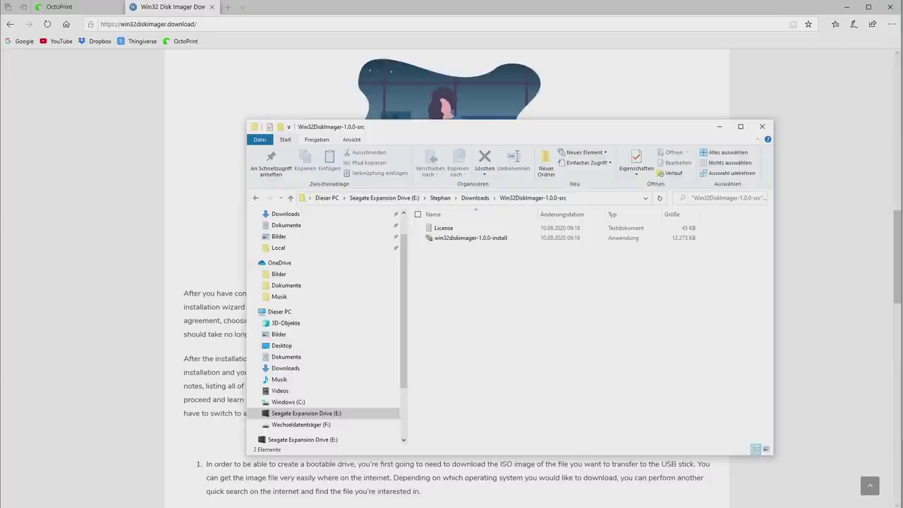
# - Install Win32DiskImager from win32diskimager-1.0.0-install with the license accepted and default options, and finish setup without viewing the README
pyautogui.doubleClick(455, 240)
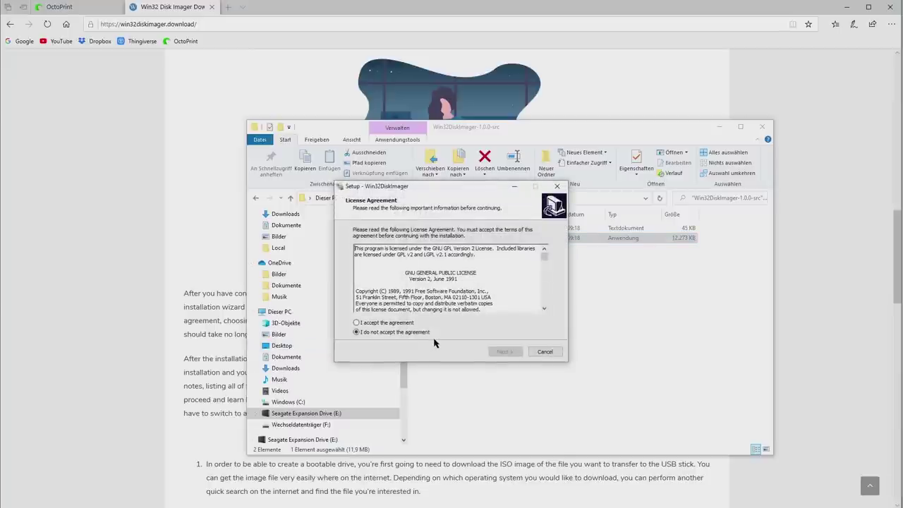
pyautogui.click(401, 322)
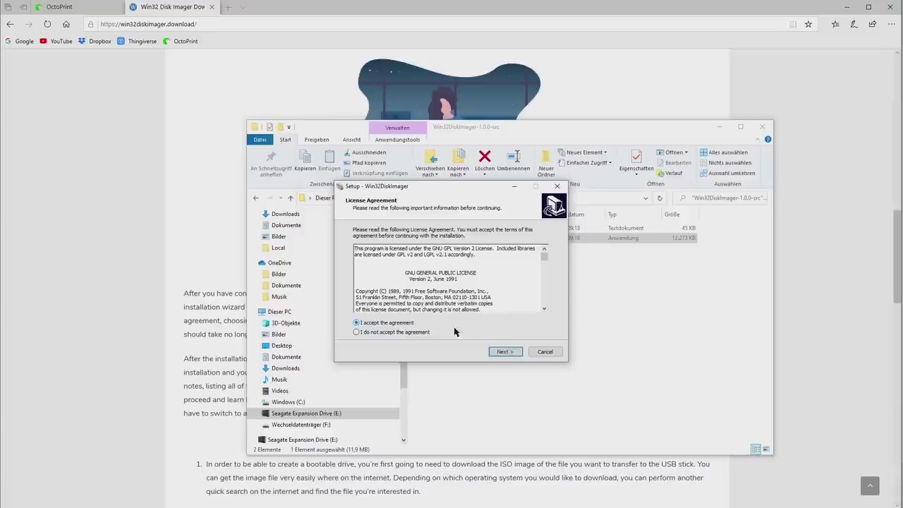
pyautogui.click(507, 352)
pyautogui.click(506, 351)
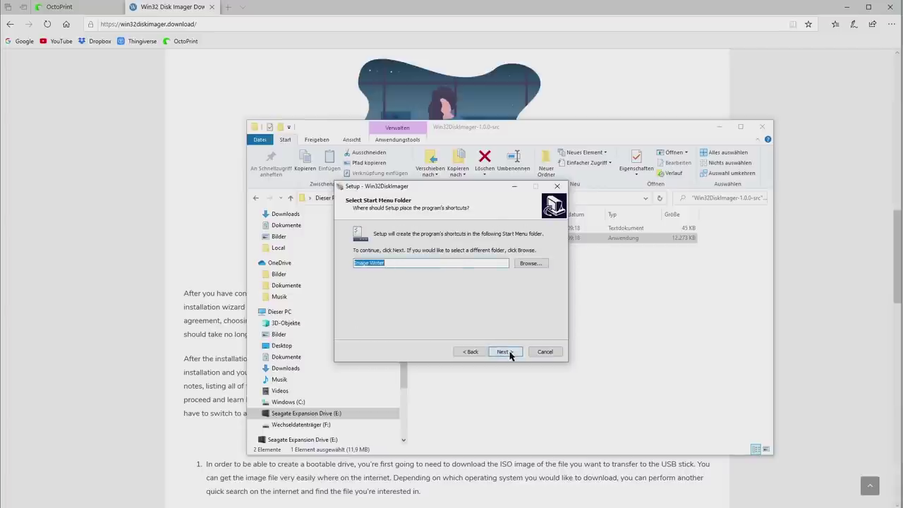
pyautogui.click(506, 351)
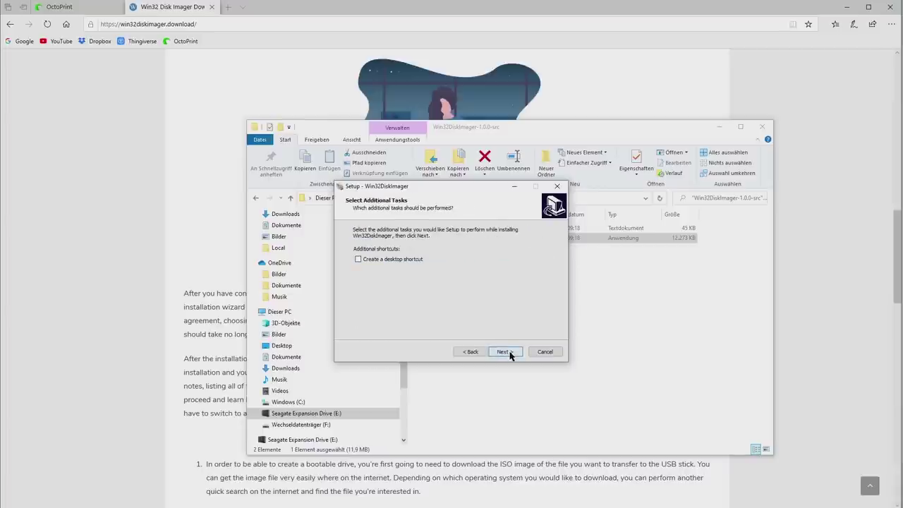
pyautogui.click(506, 352)
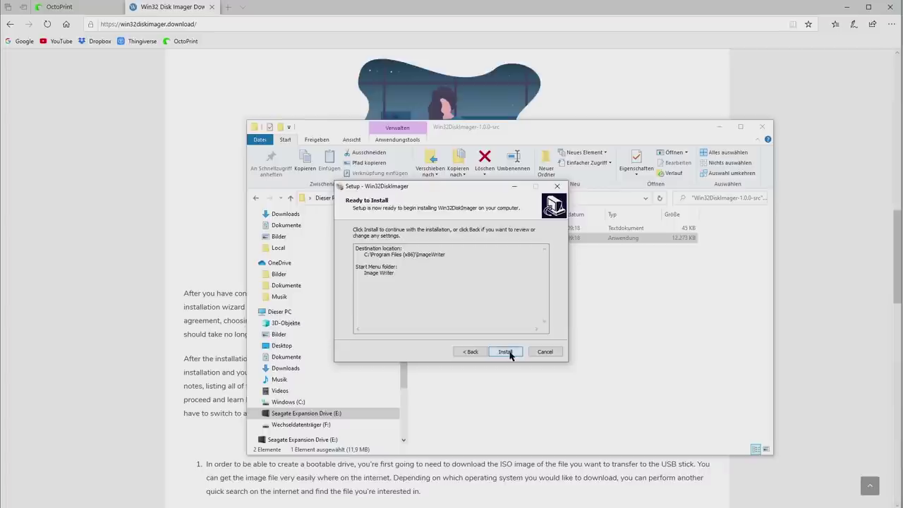
pyautogui.click(506, 351)
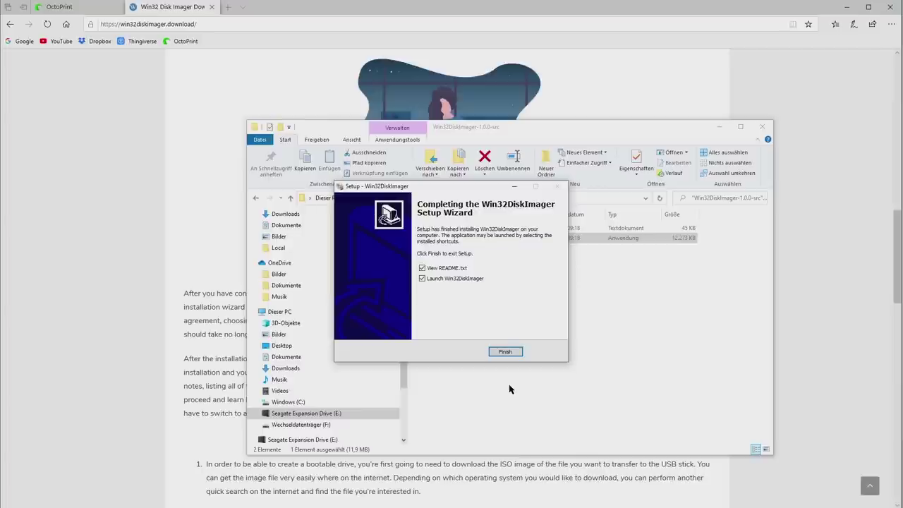
pyautogui.click(423, 268)
pyautogui.click(505, 352)
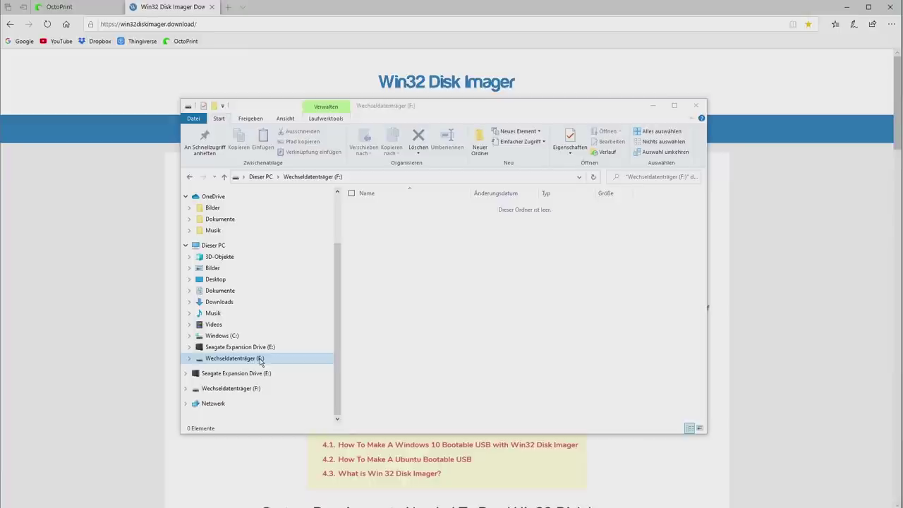
# - Close the removable drive's folder, choose target drive F:\ and the Desktop image Octoprint.img in Win32 Disk Imager, and start writing the image
pyautogui.click(695, 105)
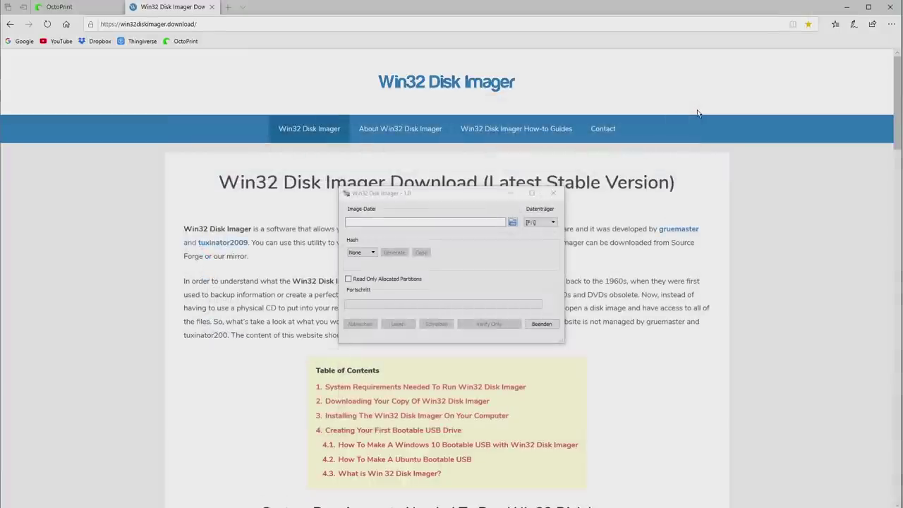
pyautogui.click(554, 223)
pyautogui.click(543, 240)
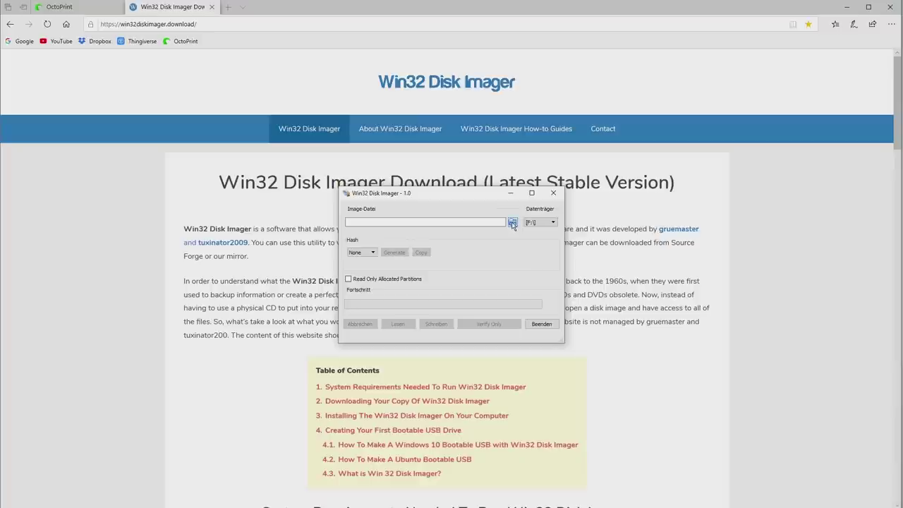
pyautogui.click(513, 223)
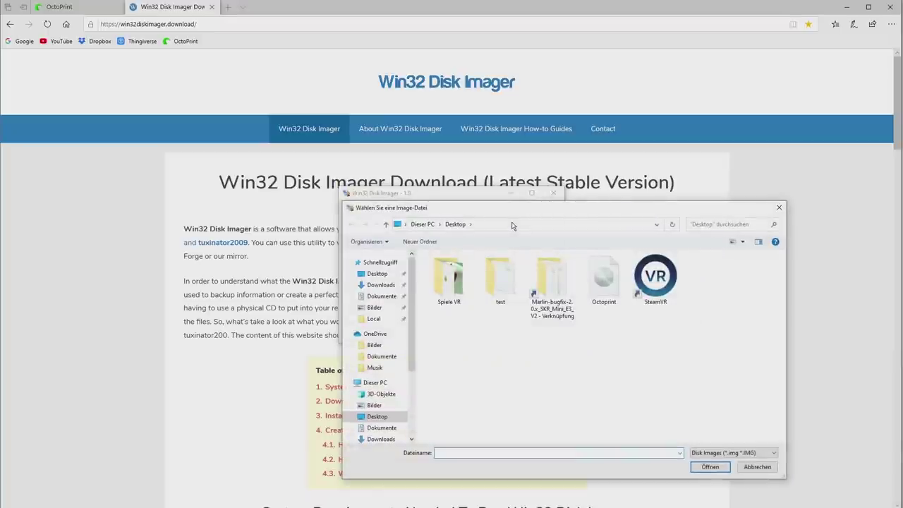
pyautogui.doubleClick(603, 282)
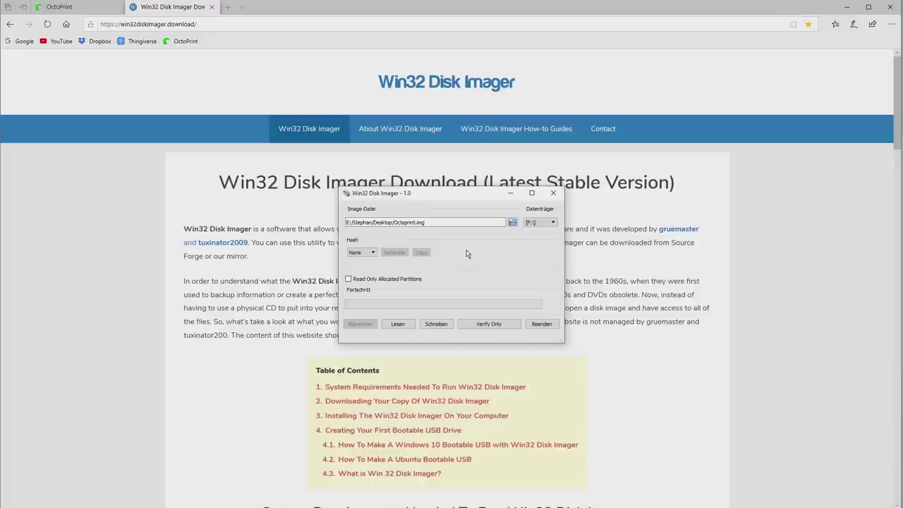
pyautogui.click(437, 326)
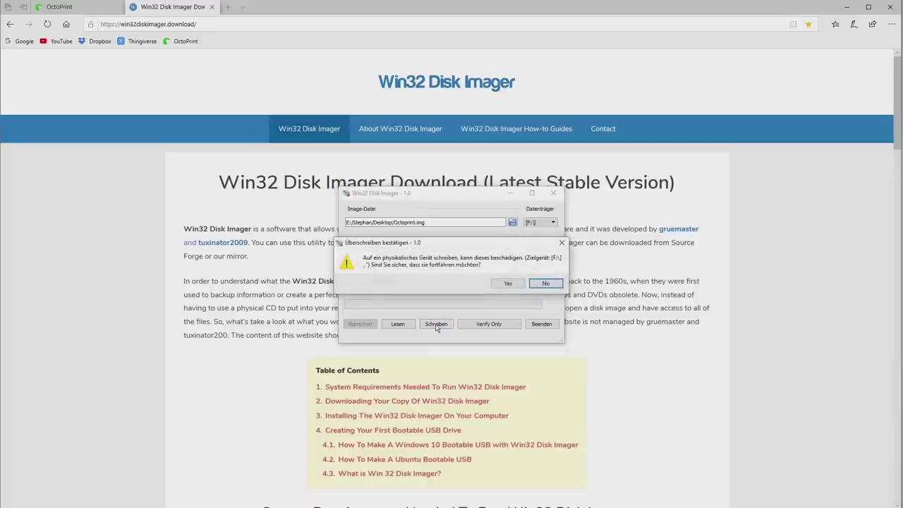